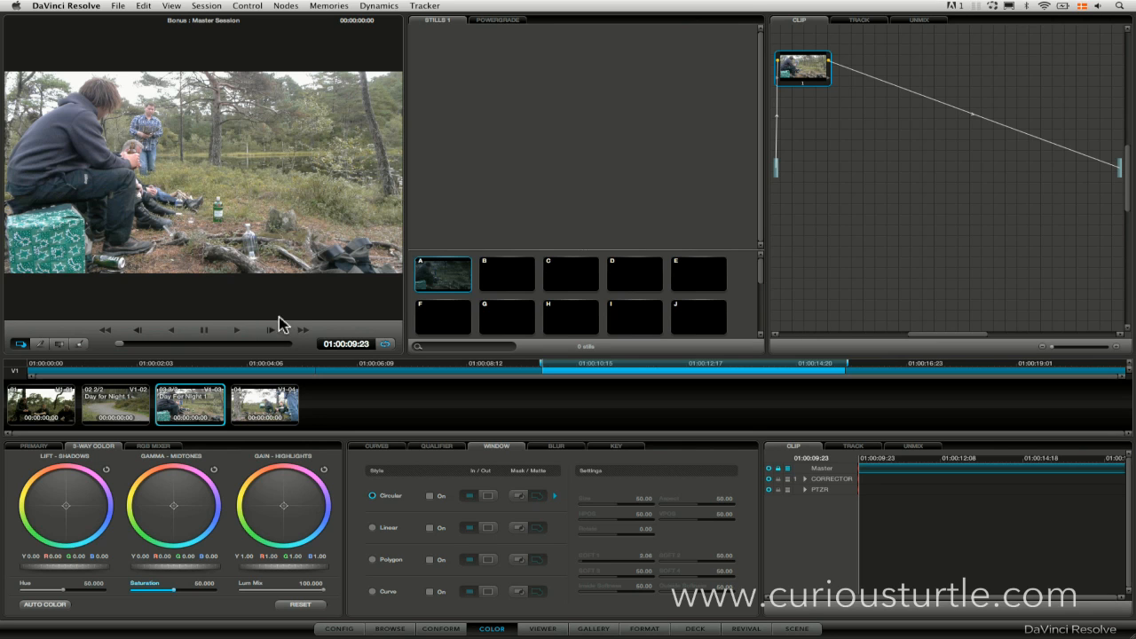
# Move the playhead in the picnic clip to 01:00:15:07 and gang the custom curves.
pyautogui.click(244, 339)
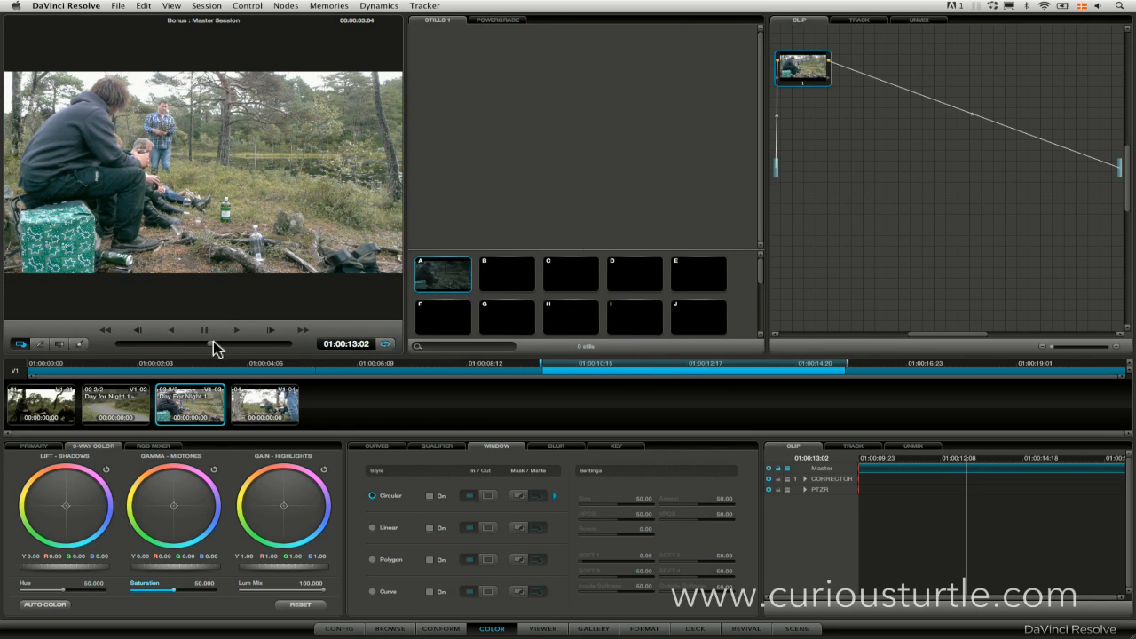
pyautogui.moveTo(275, 340)
pyautogui.mouseDown()
pyautogui.moveTo(161, 331)
pyautogui.moveTo(276, 340)
pyautogui.mouseUp()
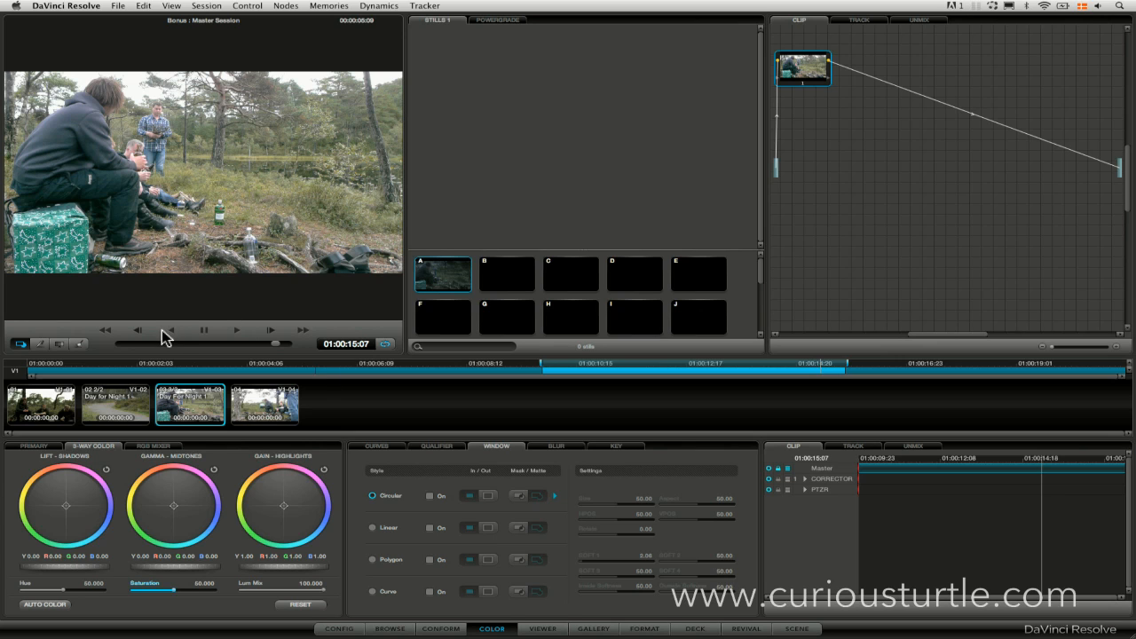
pyautogui.click(376, 445)
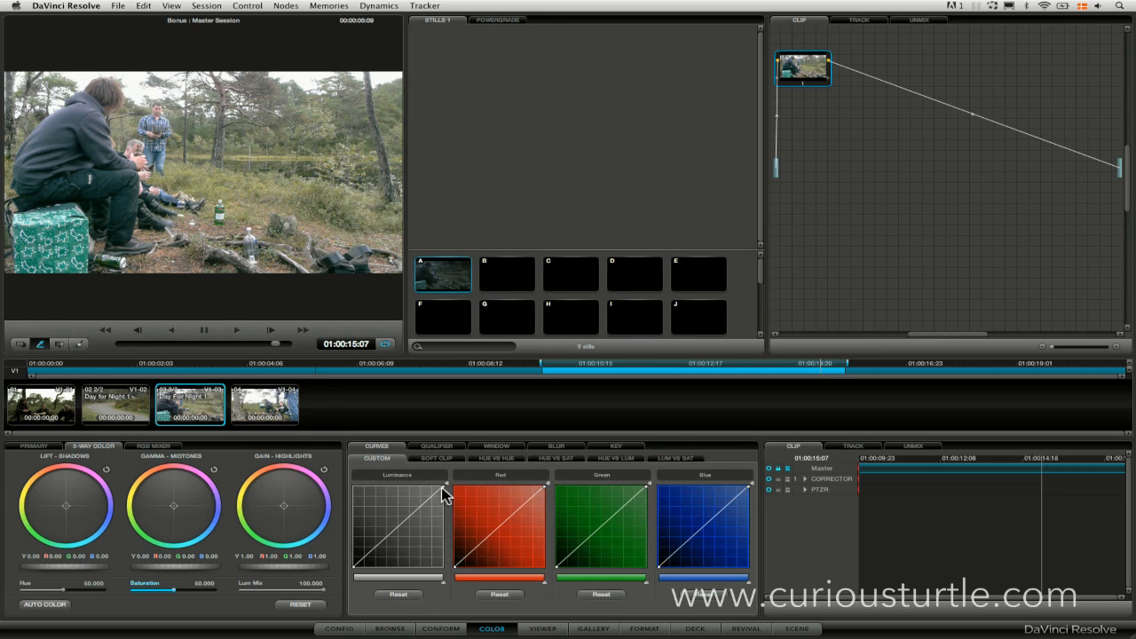
pyautogui.moveTo(444, 486); pyautogui.dragTo(444, 482)
pyautogui.rightClick(458, 594)
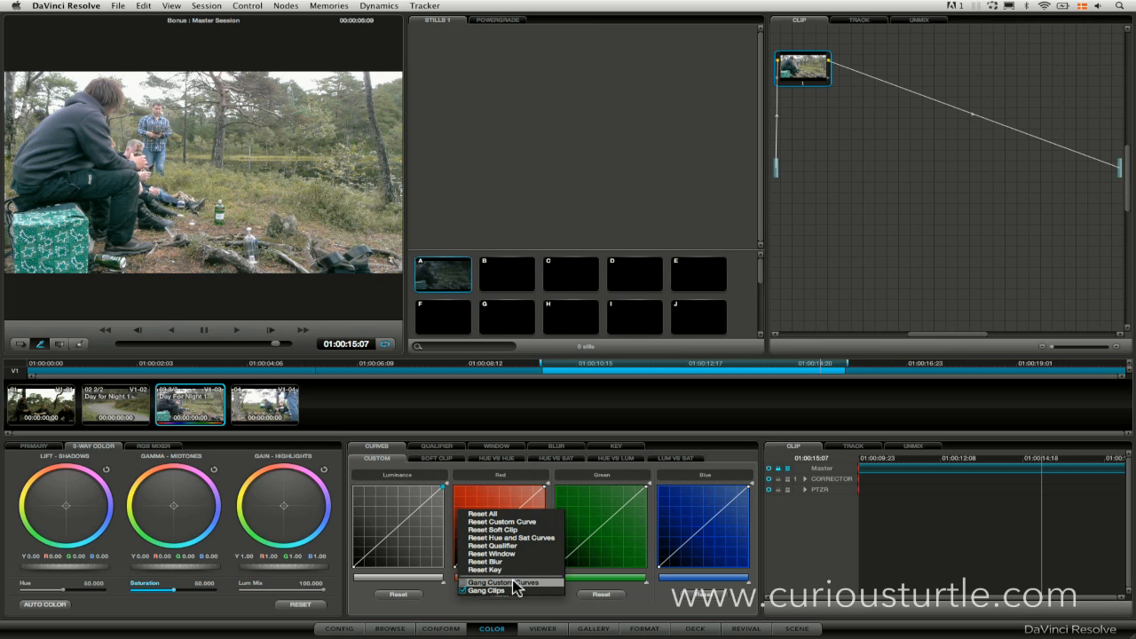
pyautogui.click(513, 579)
# Reshape the ganged custom curves: lower the white point to just under half, lift the black point slightly and bend the midtones downward.
pyautogui.moveTo(440, 486); pyautogui.dragTo(444, 525)
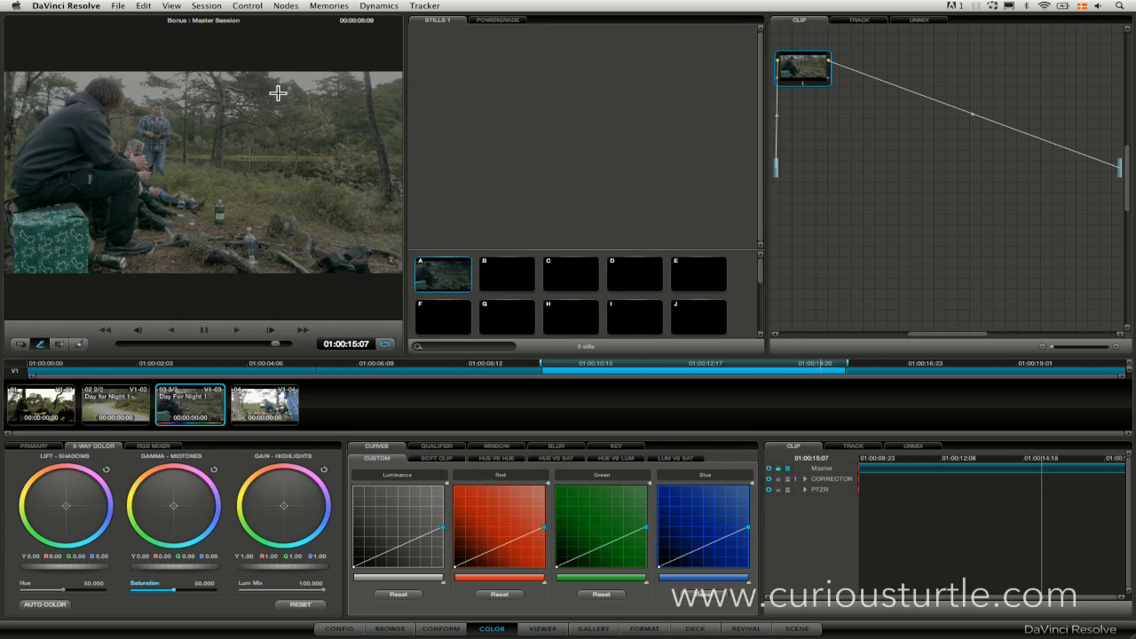
pyautogui.moveTo(354, 566); pyautogui.dragTo(354, 560)
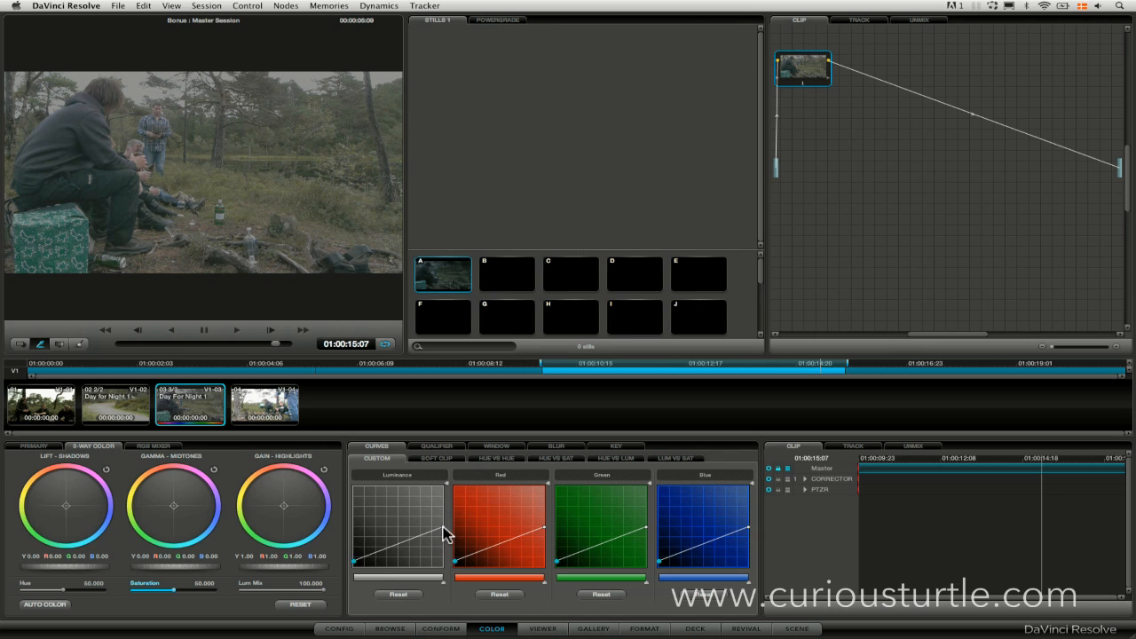
pyautogui.moveTo(446, 535); pyautogui.dragTo(445, 538)
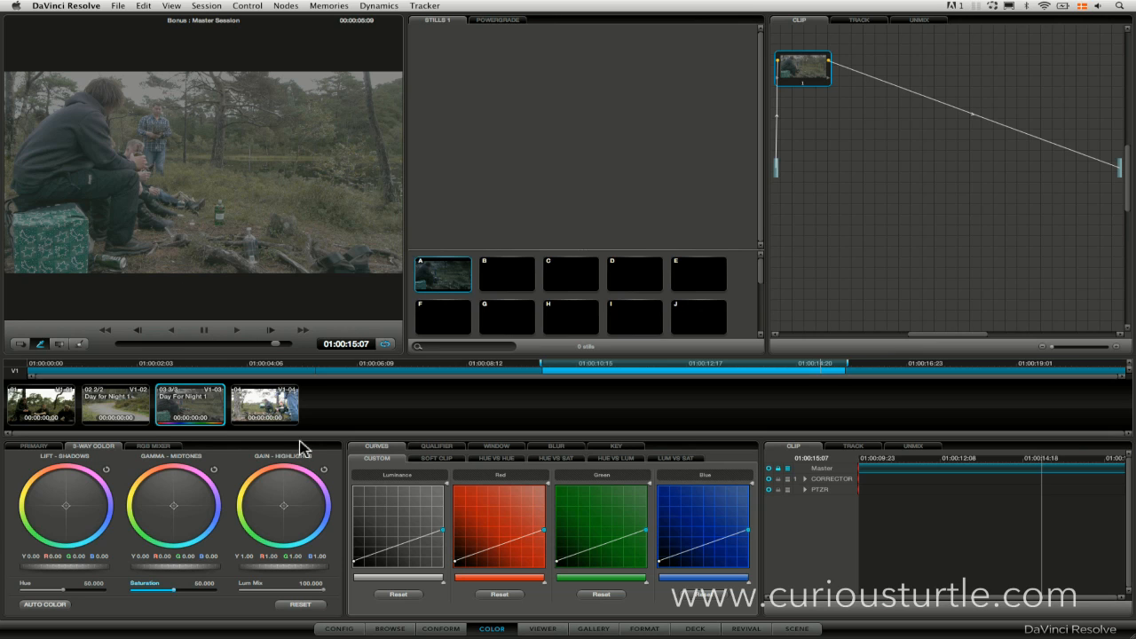
pyautogui.moveTo(397, 546); pyautogui.dragTo(422, 539)
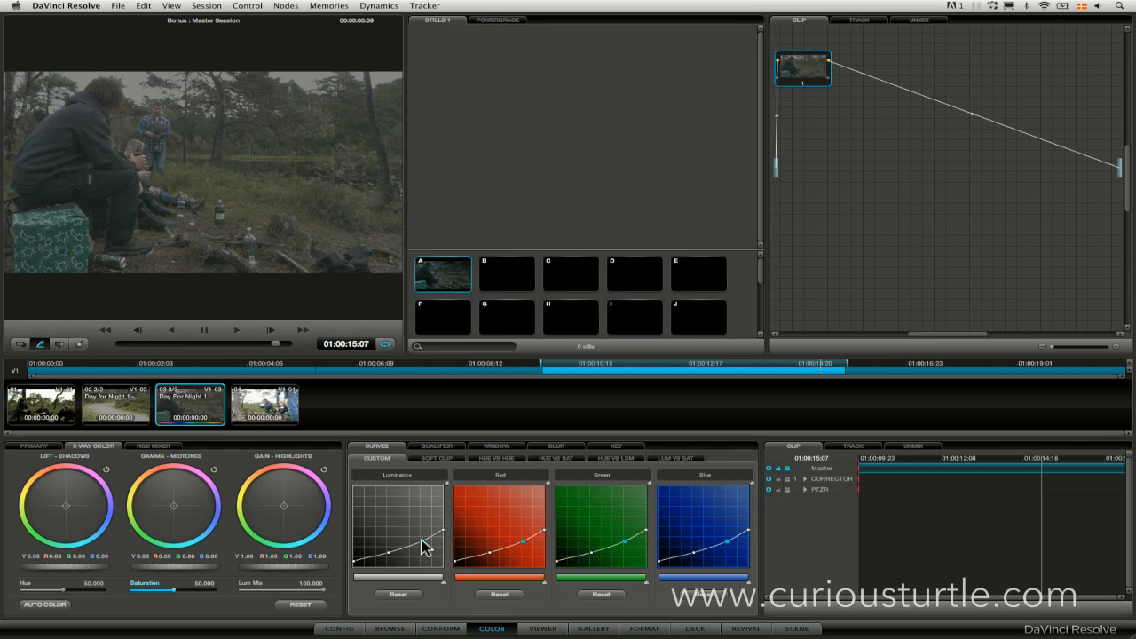
pyautogui.moveTo(369, 558); pyautogui.dragTo(371, 562)
# Compare node 1's grade with the original image and lower the node's saturation to 47.
pyautogui.press('super+d')
pyautogui.press('super+d')
pyautogui.press('super+d')
pyautogui.press('super+d')
pyautogui.moveTo(174, 595)
pyautogui.mouseDown()
pyautogui.moveTo(117, 586)
pyautogui.moveTo(160, 594)
pyautogui.mouseUp()
# On the Hue vs Sat curve, reduce the red saturation to about 0.76 and the green to about 0.64.
pyautogui.click(570, 461)
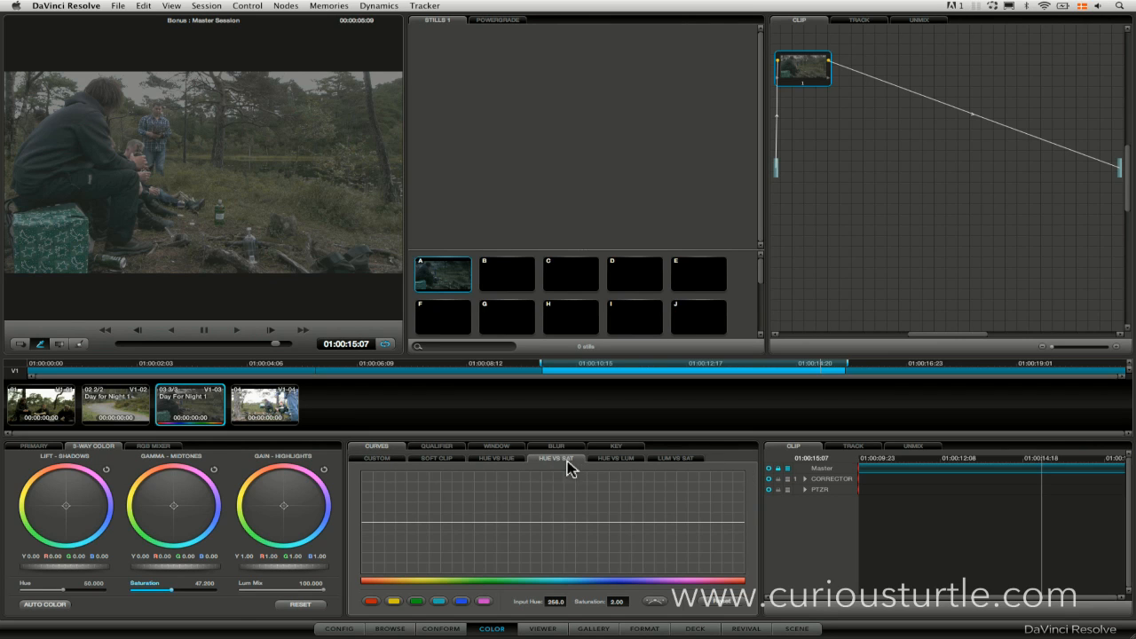
pyautogui.click(371, 601)
pyautogui.moveTo(363, 524)
pyautogui.mouseDown()
pyautogui.moveTo(363, 542)
pyautogui.moveTo(360, 532)
pyautogui.mouseUp()
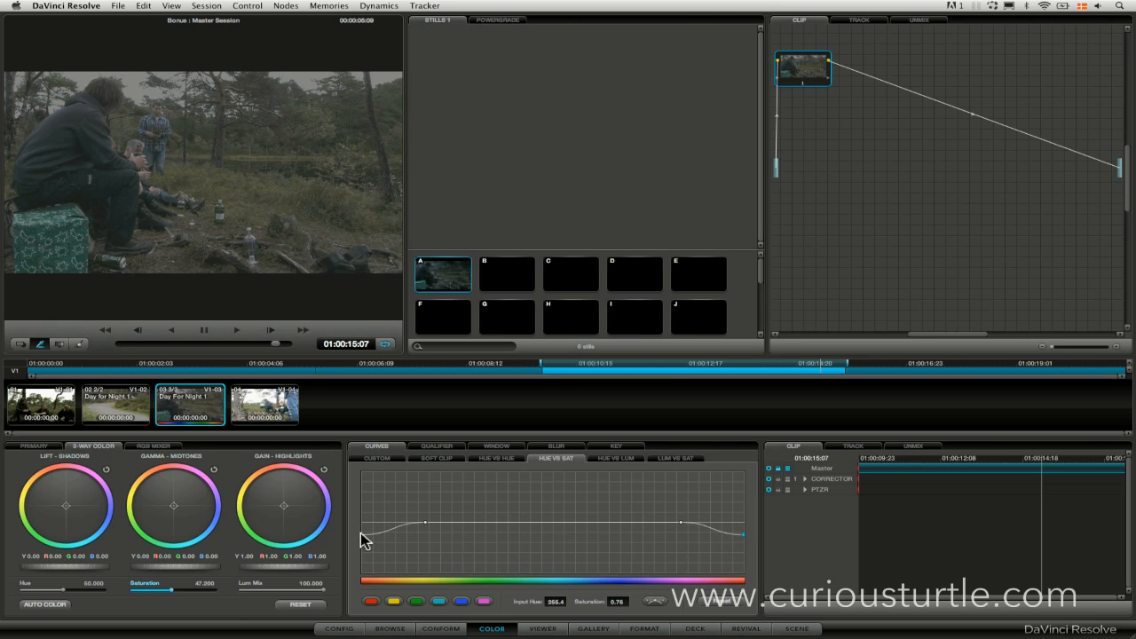
pyautogui.click(412, 601)
pyautogui.moveTo(491, 535); pyautogui.dragTo(493, 546)
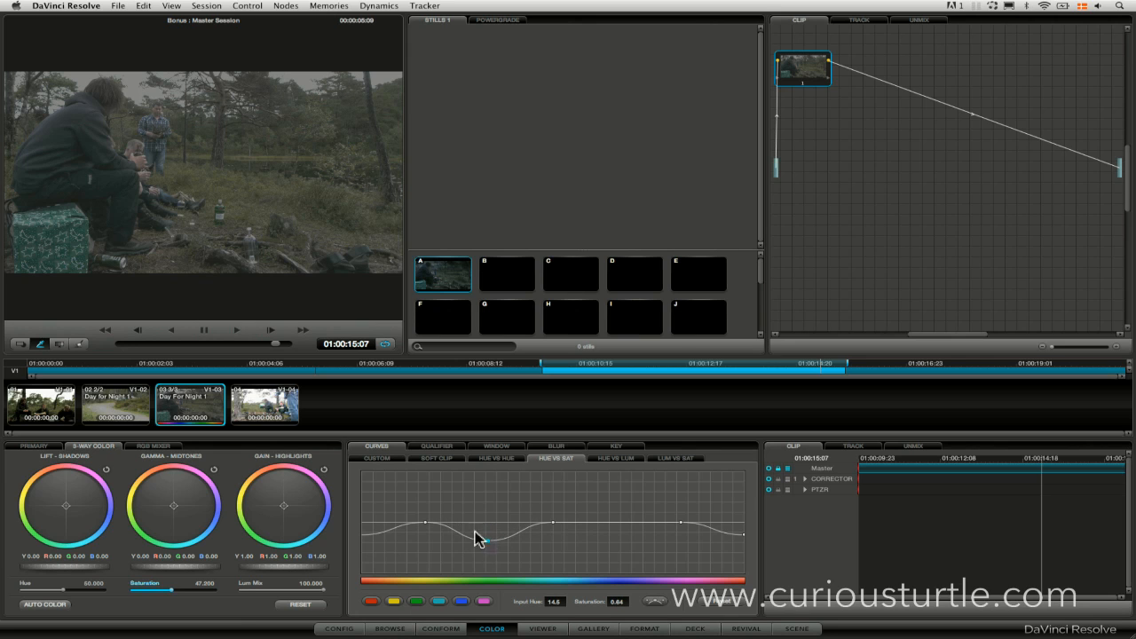
# Lower the yellow point of the Hue vs Sat curve slightly and ease the red reduction at both ends.
pyautogui.moveTo(425, 523)
pyautogui.mouseDown()
pyautogui.moveTo(423, 538)
pyautogui.moveTo(424, 528)
pyautogui.mouseUp()
pyautogui.click(363, 533)
pyautogui.moveTo(362, 534); pyautogui.dragTo(363, 532)
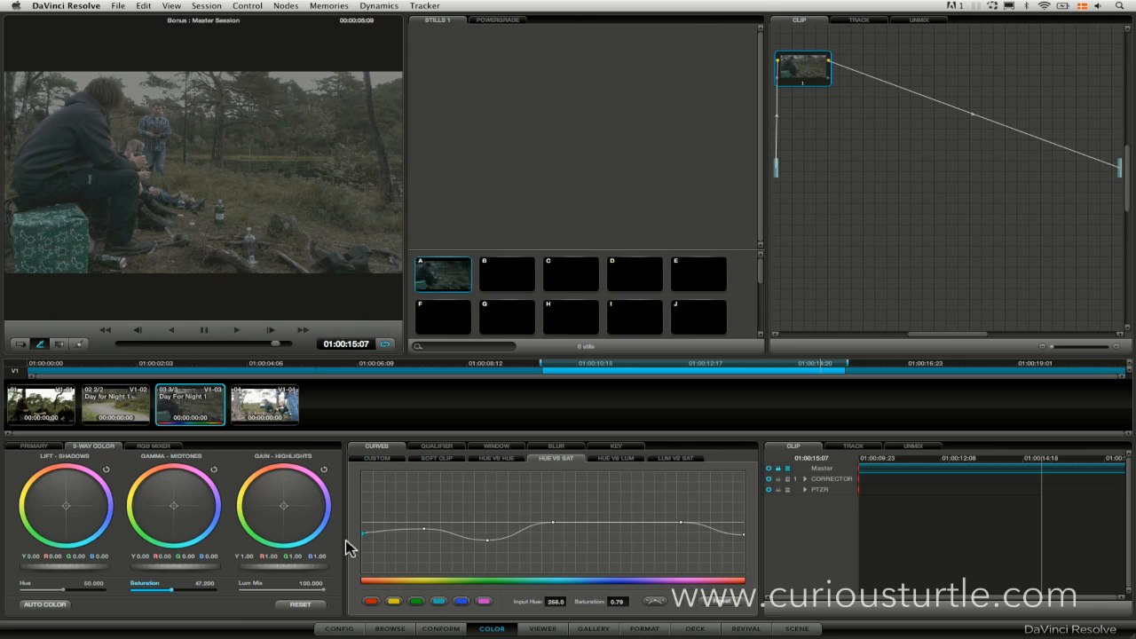
pyautogui.moveTo(744, 533); pyautogui.dragTo(748, 530)
pyautogui.click(423, 530)
pyautogui.moveTo(366, 531); pyautogui.dragTo(364, 527)
# Desaturate the greens further and the yellows to 0.65 on the Hue vs Sat curve, and compare with the ungraded image.
pyautogui.moveTo(486, 540)
pyautogui.mouseDown()
pyautogui.moveTo(488, 562)
pyautogui.moveTo(488, 552)
pyautogui.mouseUp()
pyautogui.click(423, 535)
pyautogui.moveTo(422, 534); pyautogui.dragTo(425, 539)
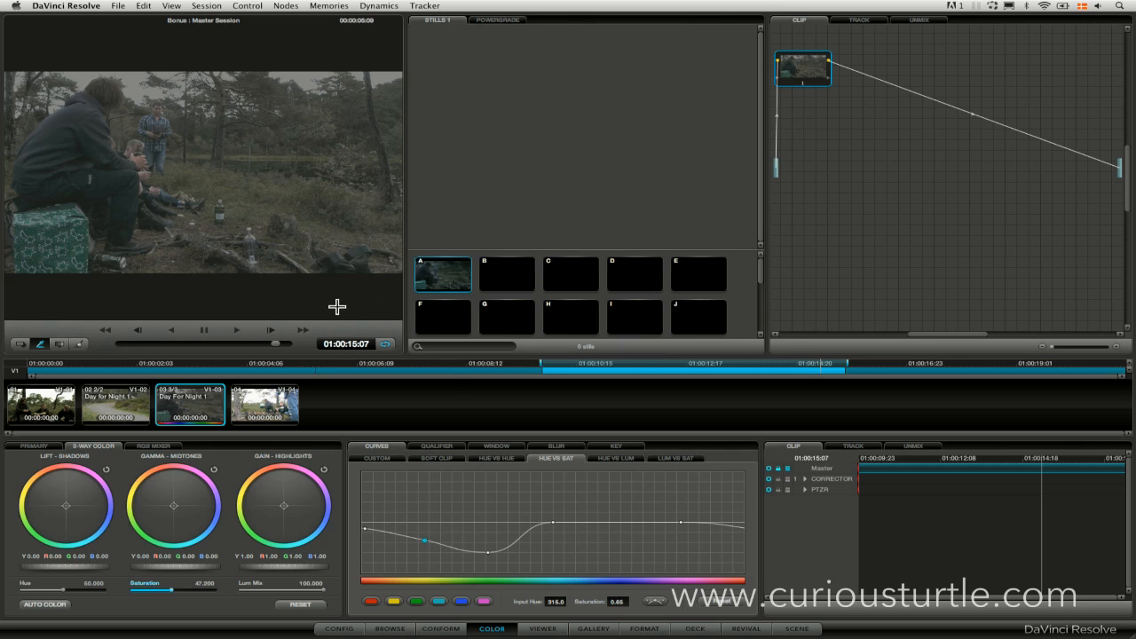
pyautogui.press('super+d')
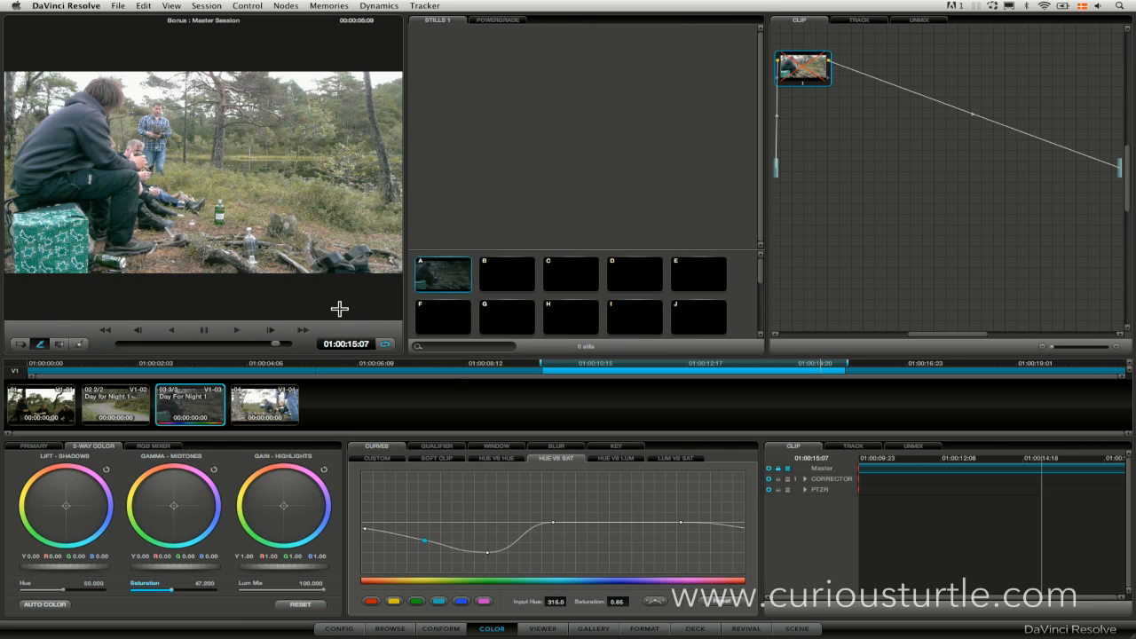
pyautogui.press('super+d')
pyautogui.press('super+d')
pyautogui.press('super+d')
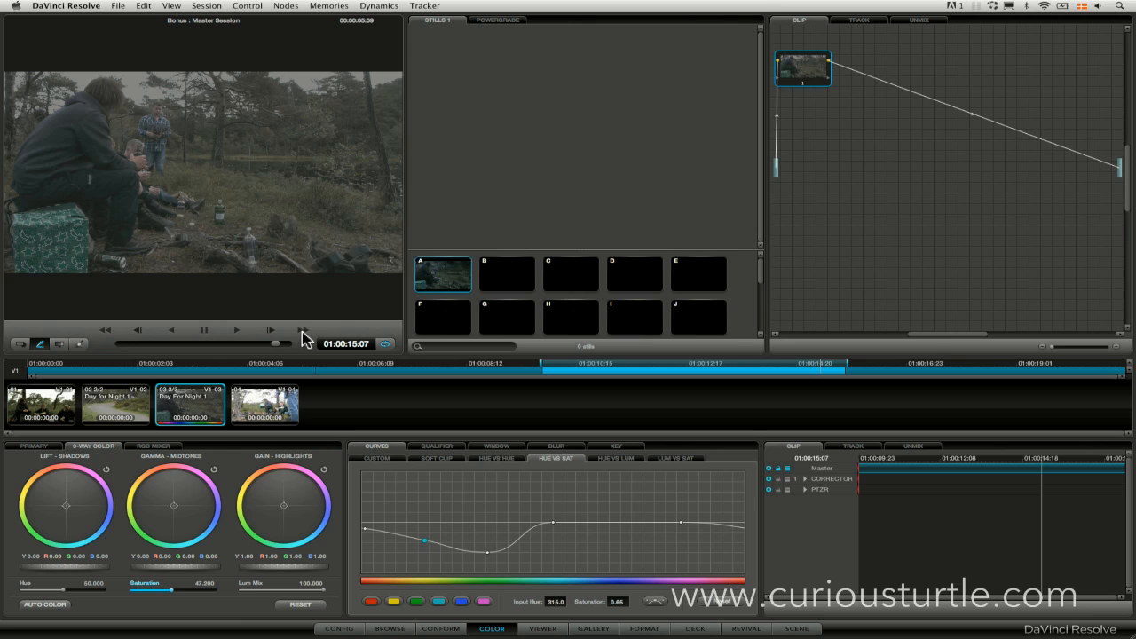
# Add a serial node after node 1 and tint its midtones and shadows towards a cold blue-cyan, comparing with the node disabled.
pyautogui.click(286, 6)
pyautogui.click(298, 17)
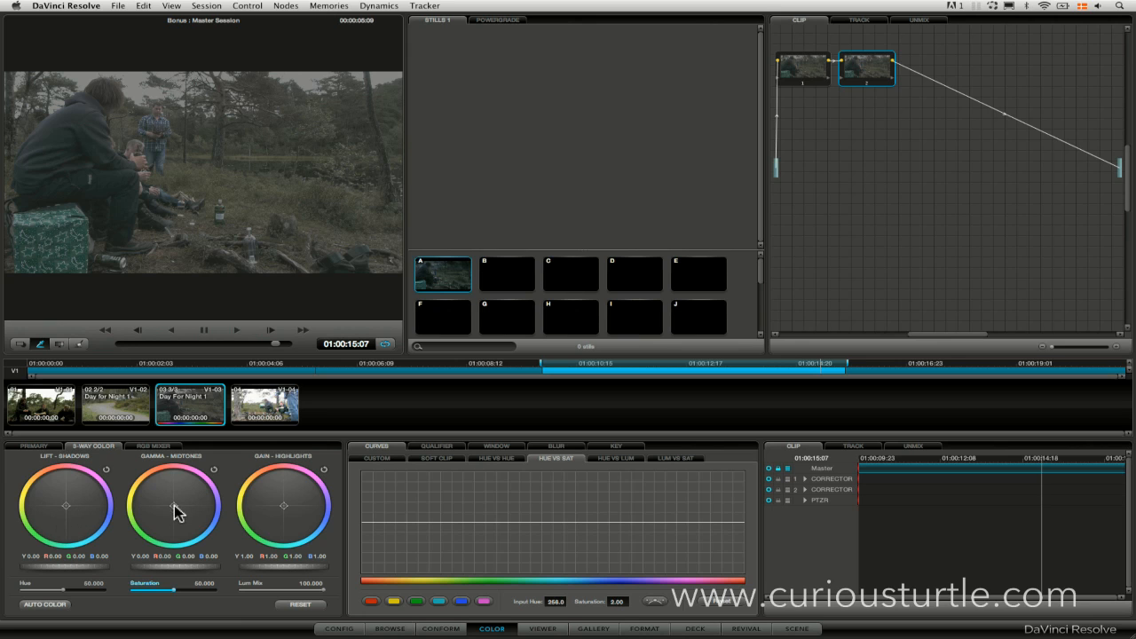
pyautogui.moveTo(175, 508)
pyautogui.mouseDown()
pyautogui.moveTo(222, 535)
pyautogui.moveTo(175, 503)
pyautogui.moveTo(184, 510)
pyautogui.mouseUp()
pyautogui.moveTo(68, 513); pyautogui.dragTo(61, 506)
pyautogui.moveTo(57, 510); pyautogui.dragTo(57, 512)
pyautogui.click(870, 81)
pyautogui.click(869, 85)
pyautogui.hotkey('ctrl', 'd')
pyautogui.hotkey('ctrl', 'd')
# Add a layer node to node 2 and move the layer mixer away to make room between them.
pyautogui.rightClick(876, 67)
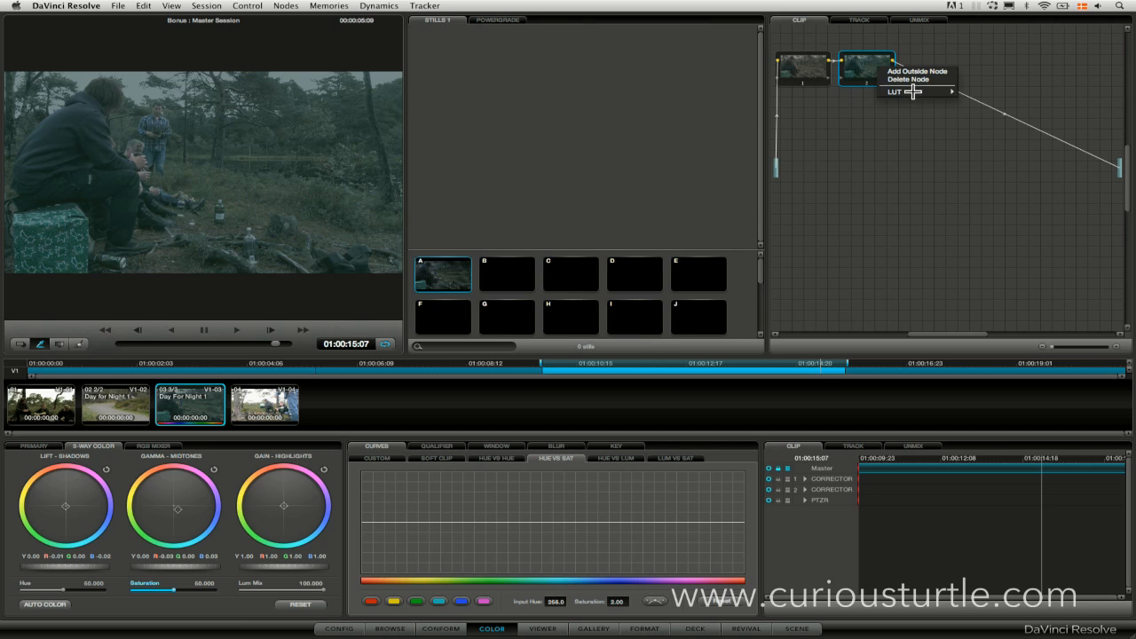
pyautogui.click(861, 68)
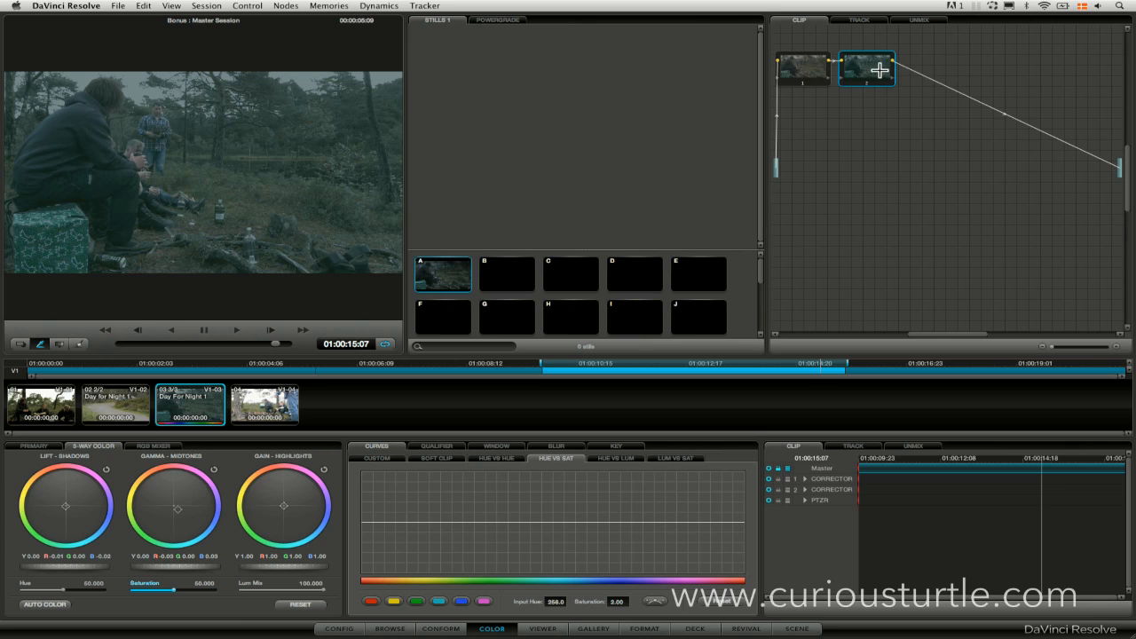
pyautogui.click(293, 6)
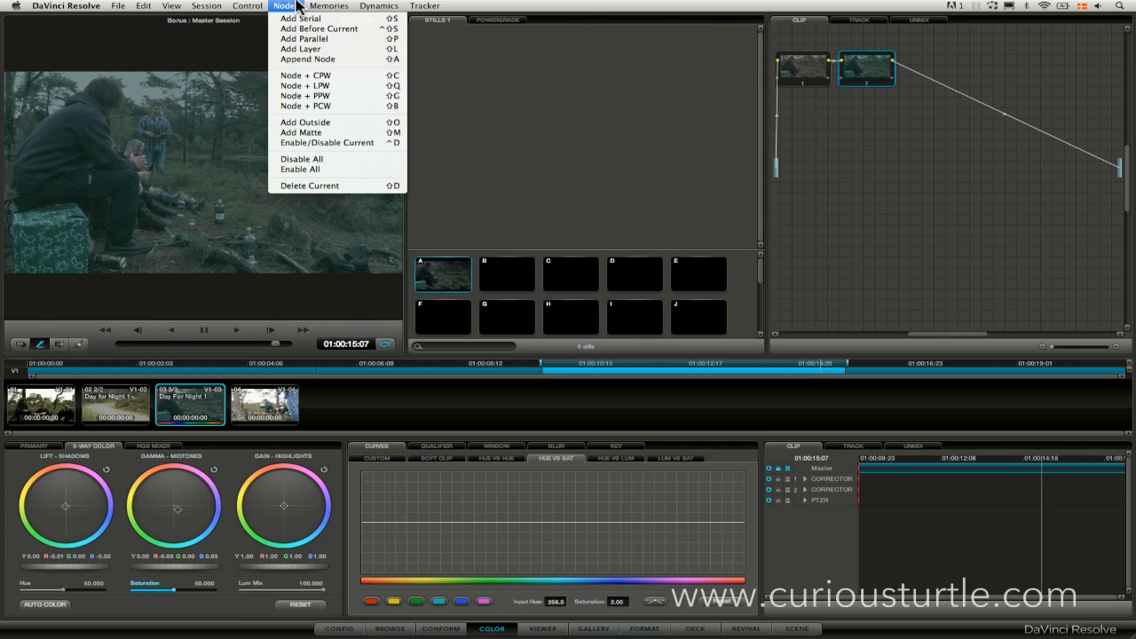
pyautogui.click(346, 50)
pyautogui.moveTo(932, 71); pyautogui.dragTo(985, 72)
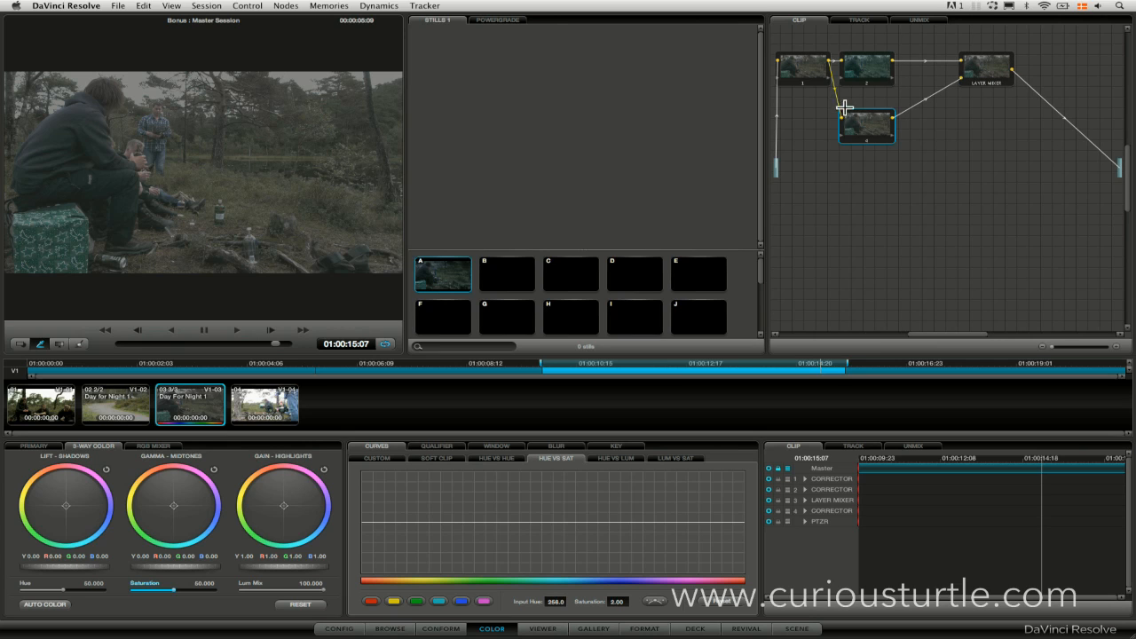
# Reposition node 4 below the gap before the layer mixer and feed it from node 2's output instead of node 1's.
pyautogui.moveTo(867, 122); pyautogui.dragTo(930, 121)
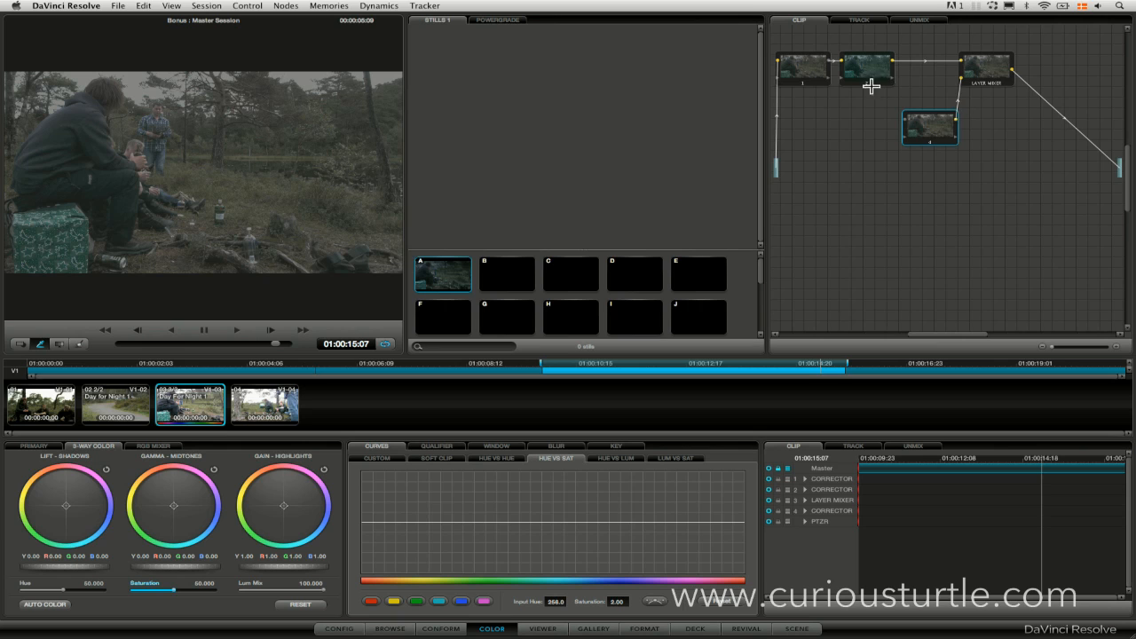
pyautogui.moveTo(930, 129); pyautogui.dragTo(930, 132)
pyautogui.moveTo(985, 71); pyautogui.dragTo(991, 65)
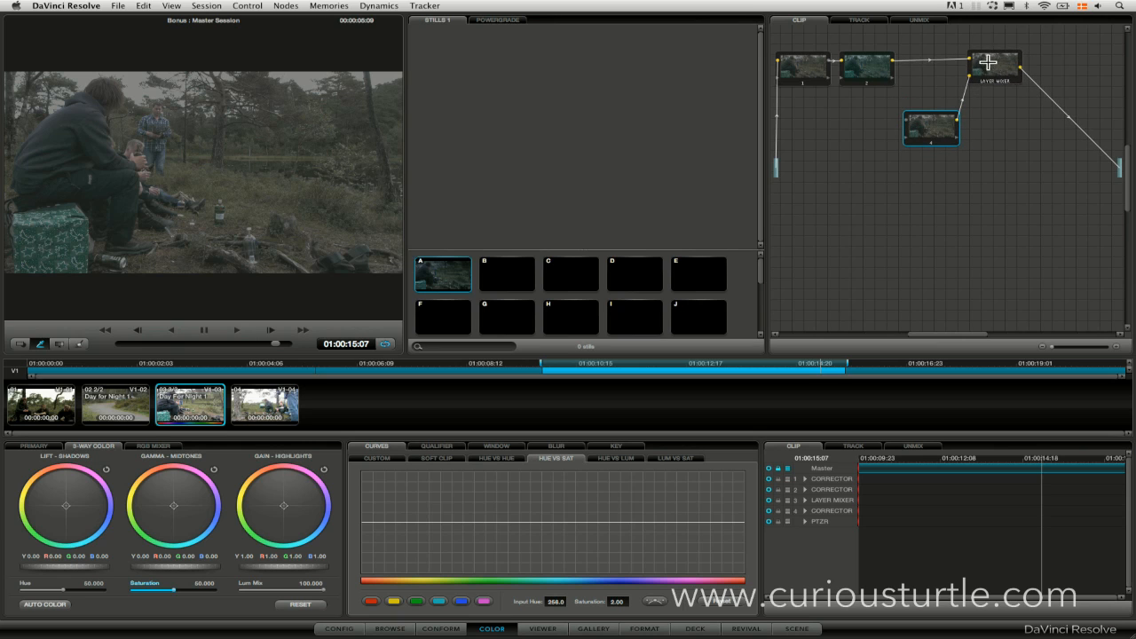
pyautogui.moveTo(890, 78); pyautogui.dragTo(893, 76)
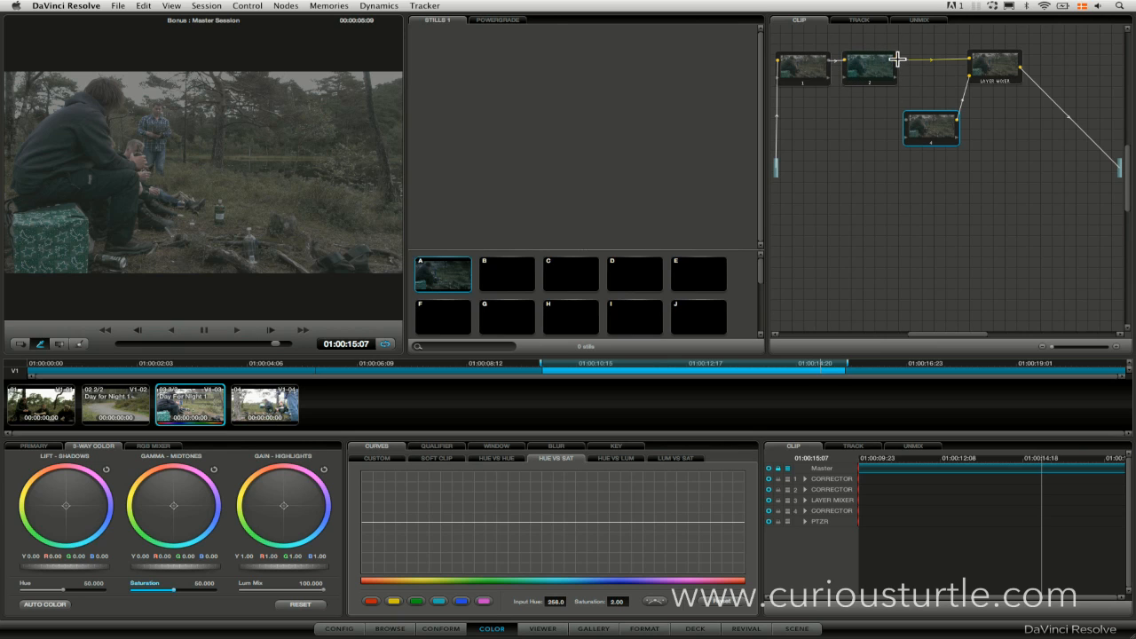
pyautogui.moveTo(893, 60); pyautogui.dragTo(930, 126)
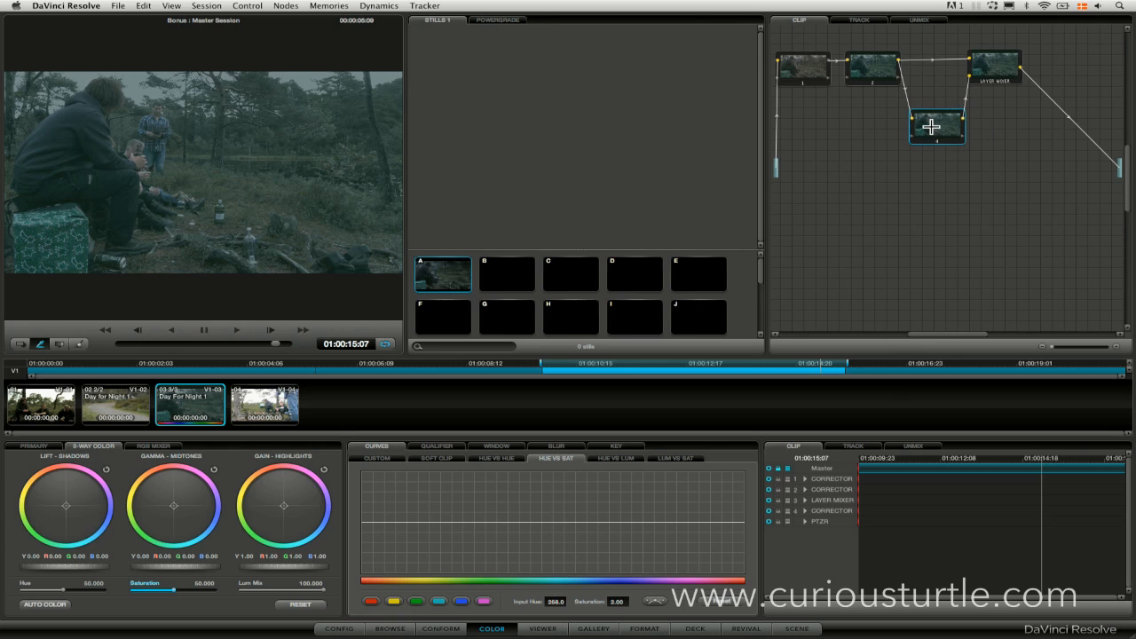
# Try the Multiply composite mode on the layer mixer.
pyautogui.rightClick(970, 76)
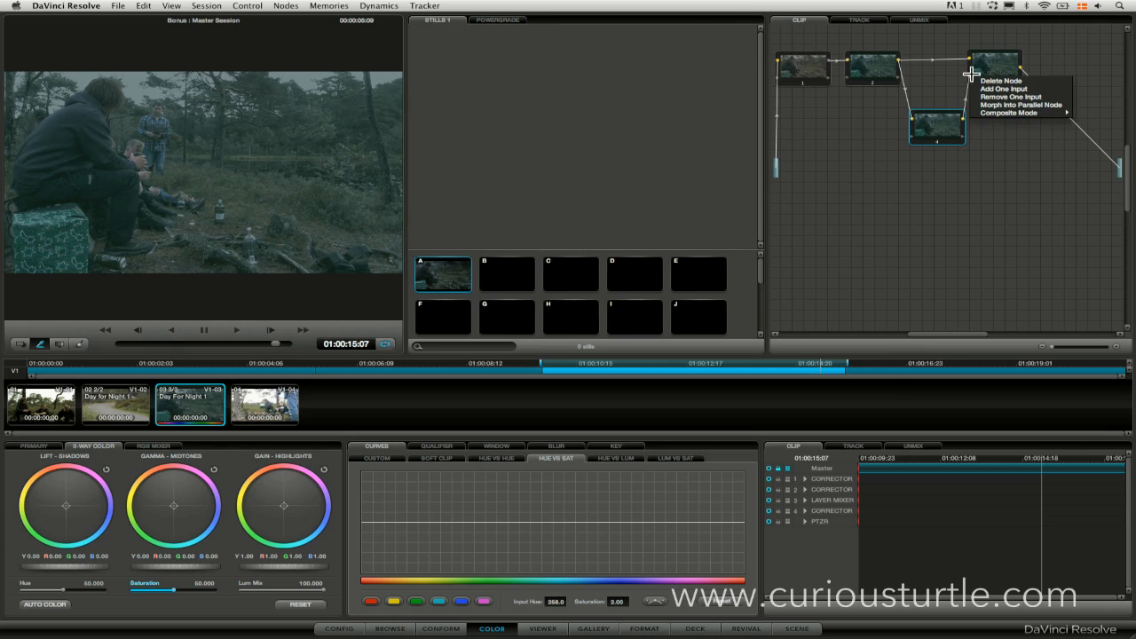
pyautogui.moveTo(1043, 115)
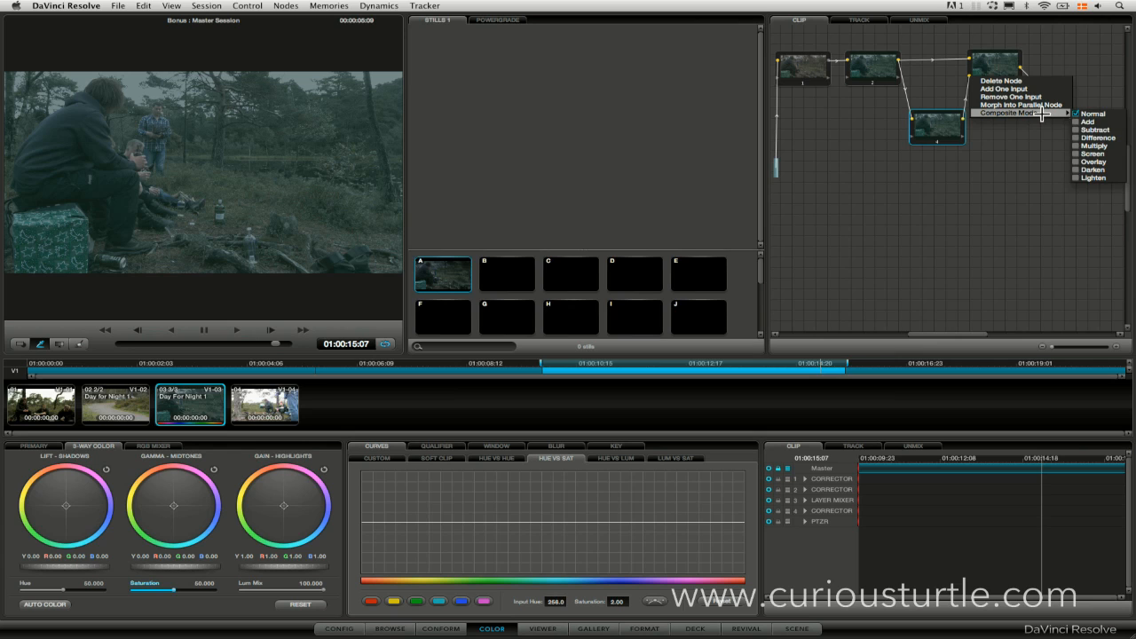
pyautogui.click(1105, 146)
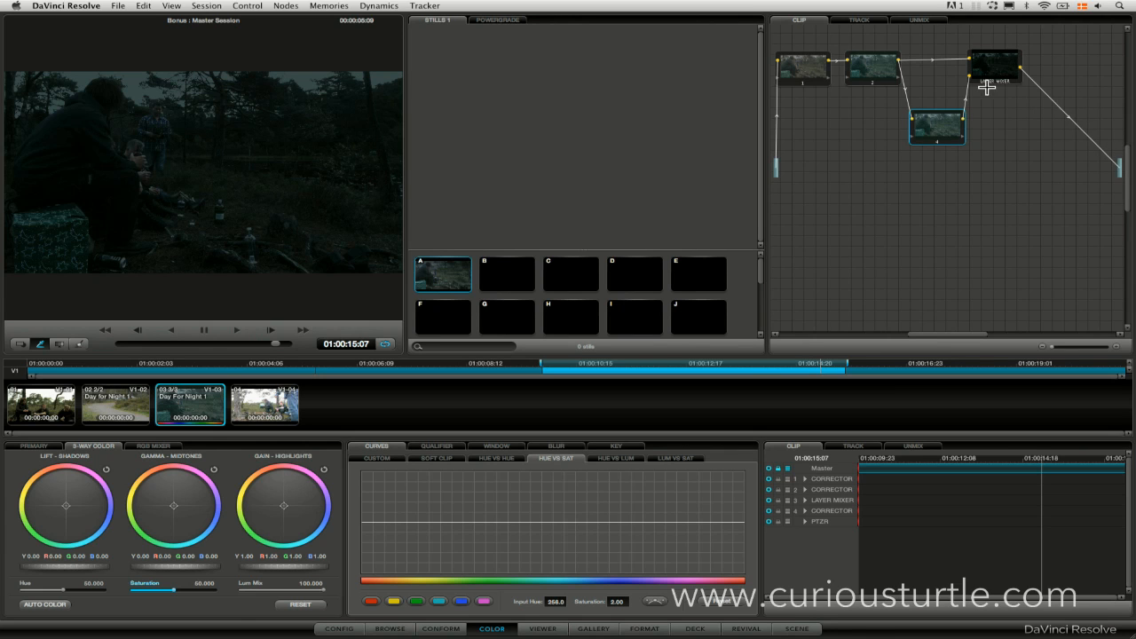
# Set the layer mixer's composite mode to Overlay.
pyautogui.rightClick(996, 71)
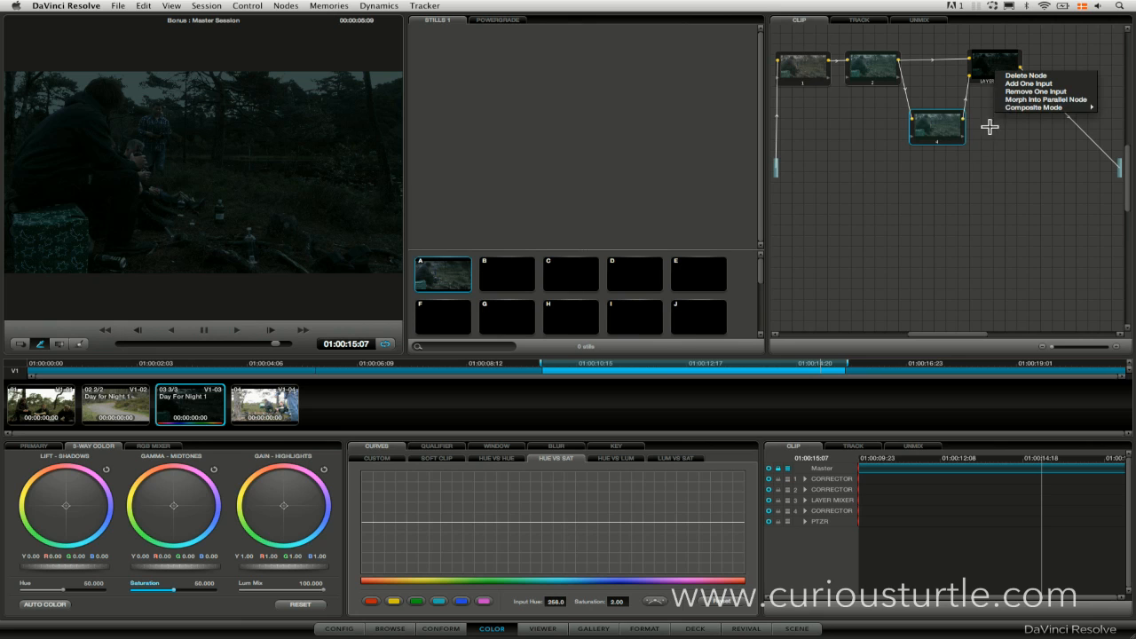
pyautogui.moveTo(1007, 107)
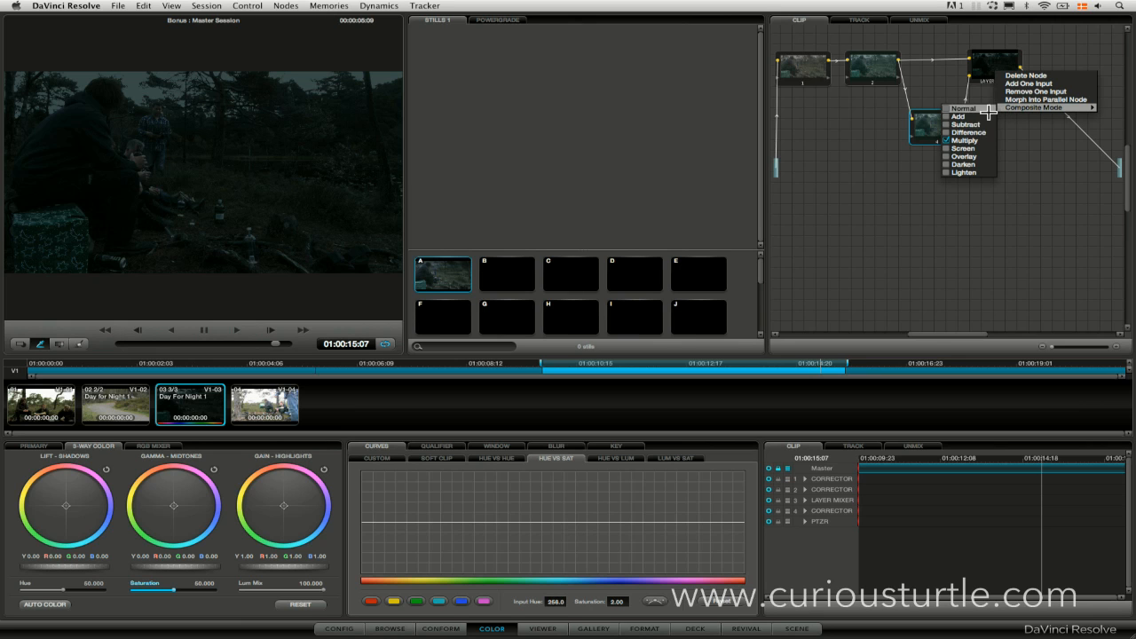
pyautogui.click(979, 156)
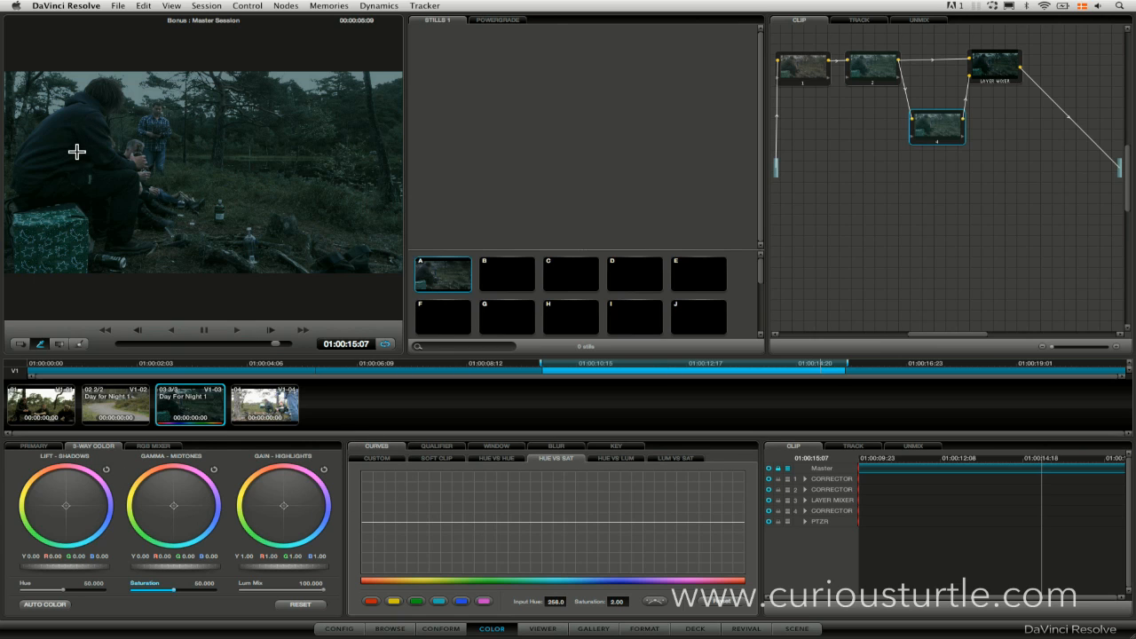
# Enable a circular window on node 4 and invert it so the node affects the area outside the circle.
pyautogui.click(431, 448)
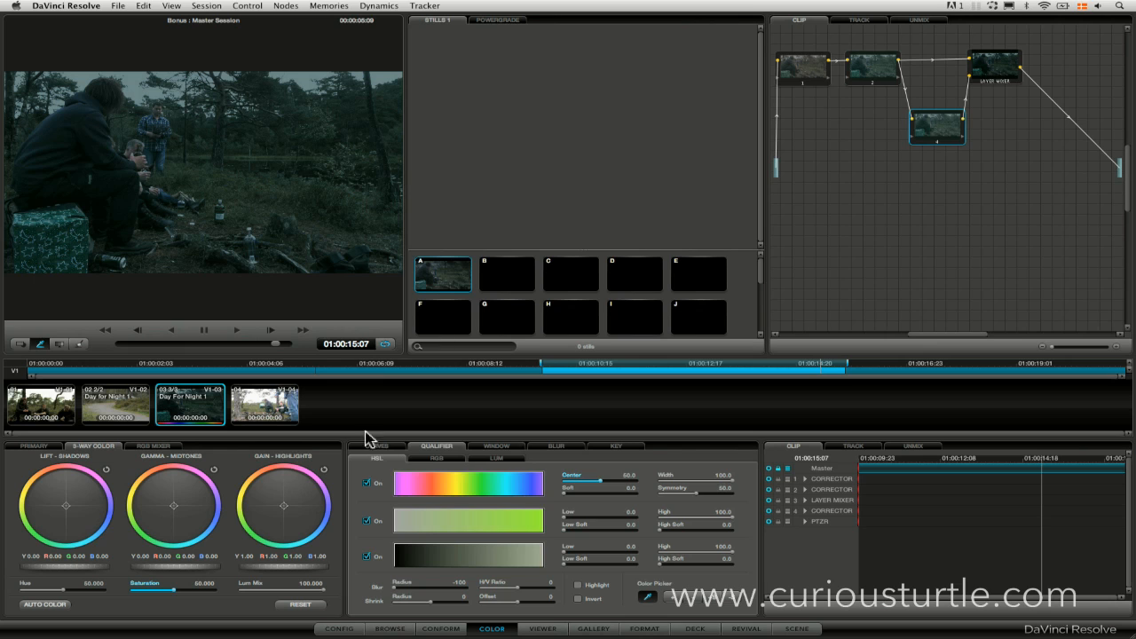
pyautogui.click(488, 448)
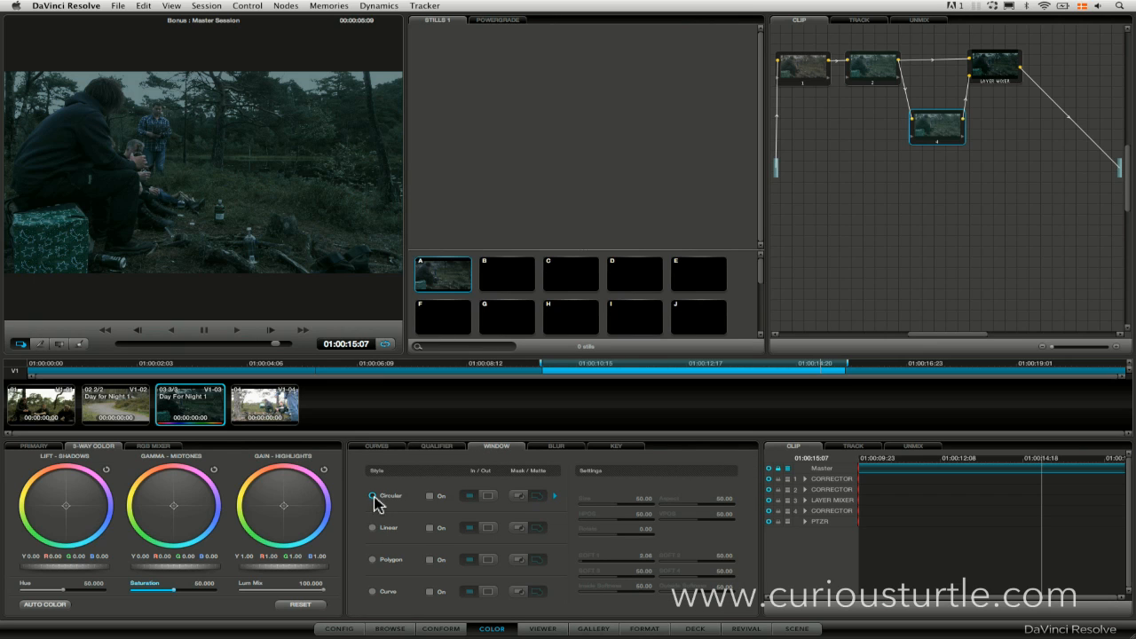
pyautogui.click(430, 496)
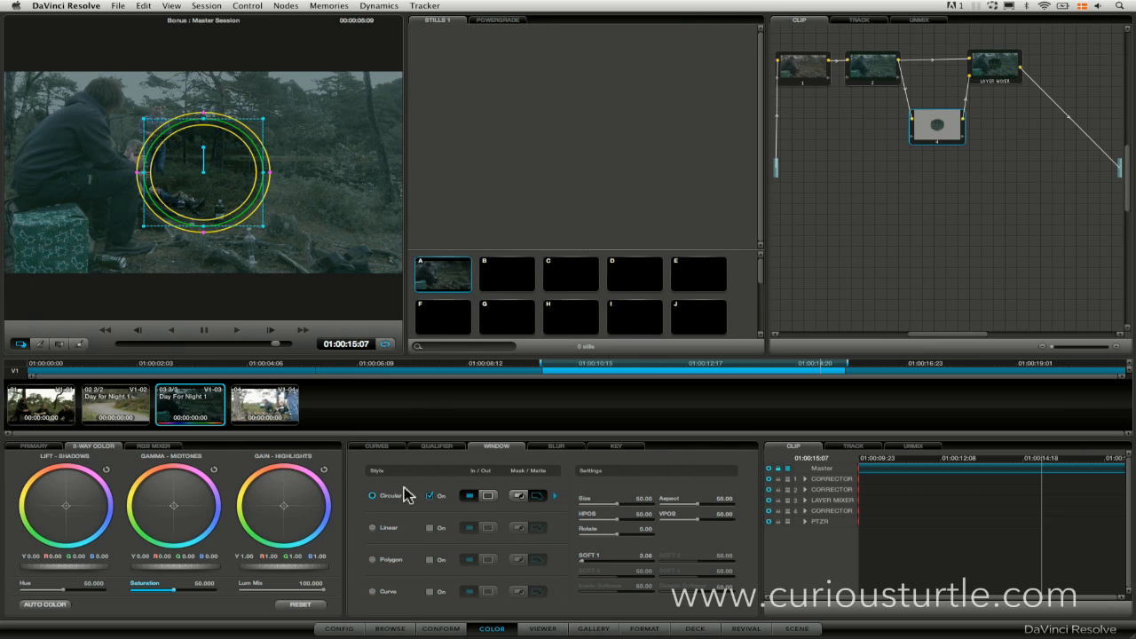
pyautogui.click(487, 495)
# Enlarge and soften the circular window around the seated man and the green box, and hide its outline in the viewer.
pyautogui.moveTo(220, 205); pyautogui.dragTo(186, 256)
pyautogui.moveTo(132, 186); pyautogui.dragTo(148, 235)
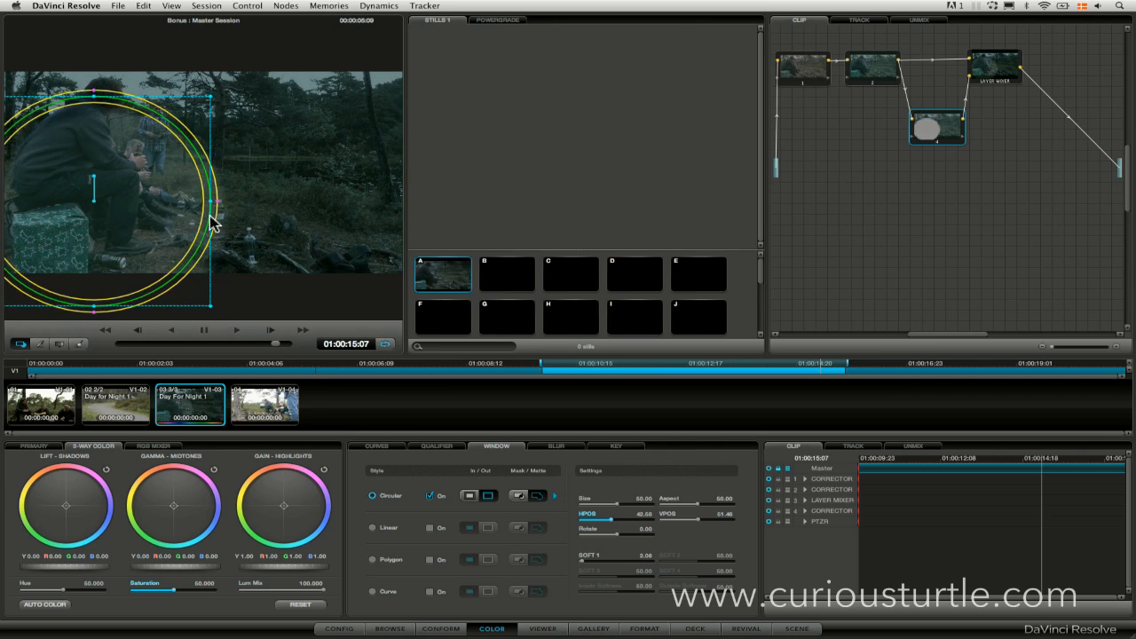
pyautogui.moveTo(218, 203); pyautogui.dragTo(246, 207)
pyautogui.moveTo(119, 221); pyautogui.dragTo(101, 206)
pyautogui.click(18, 345)
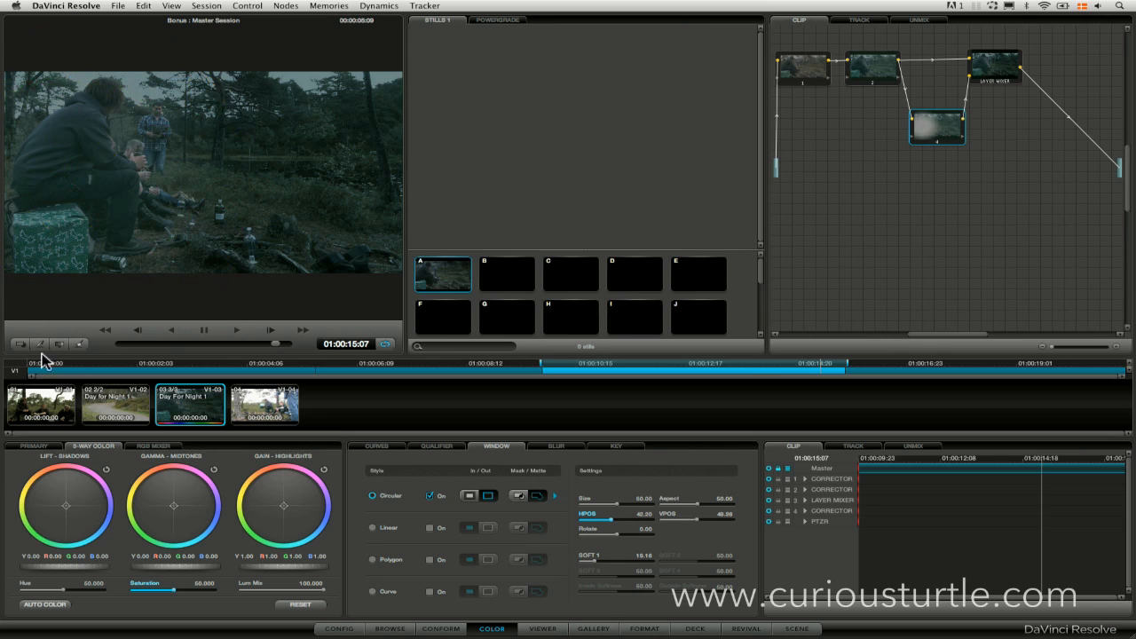
# Toggle node 4 off and on to compare the image with and without its effect.
pyautogui.hotkey('ctrl', 'd')
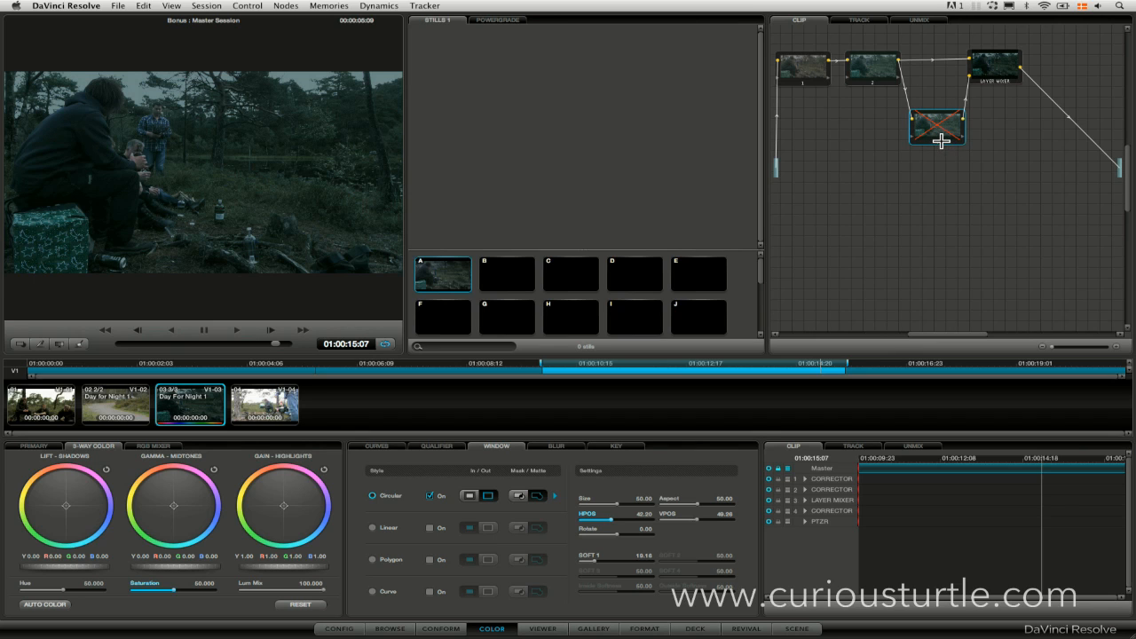
pyautogui.hotkey('ctrl', 'd')
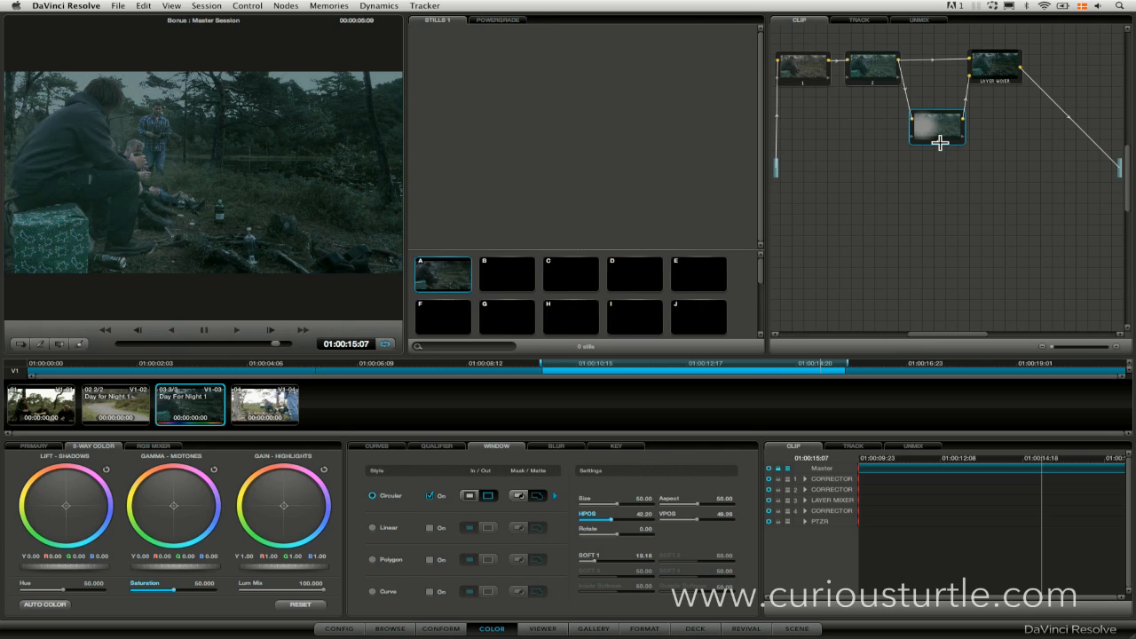
pyautogui.hotkey('ctrl', 'd')
# Try negative Post Mixing offsets on node 4's output key, and raise the Offset above zero.
pyautogui.click(618, 447)
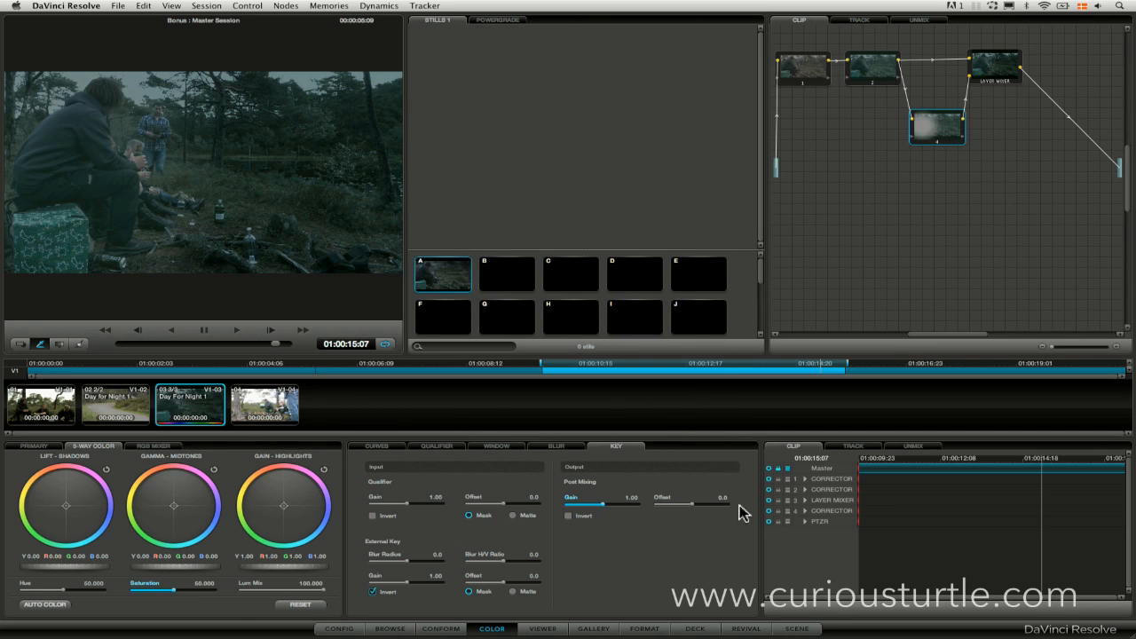
pyautogui.rightClick(978, 149)
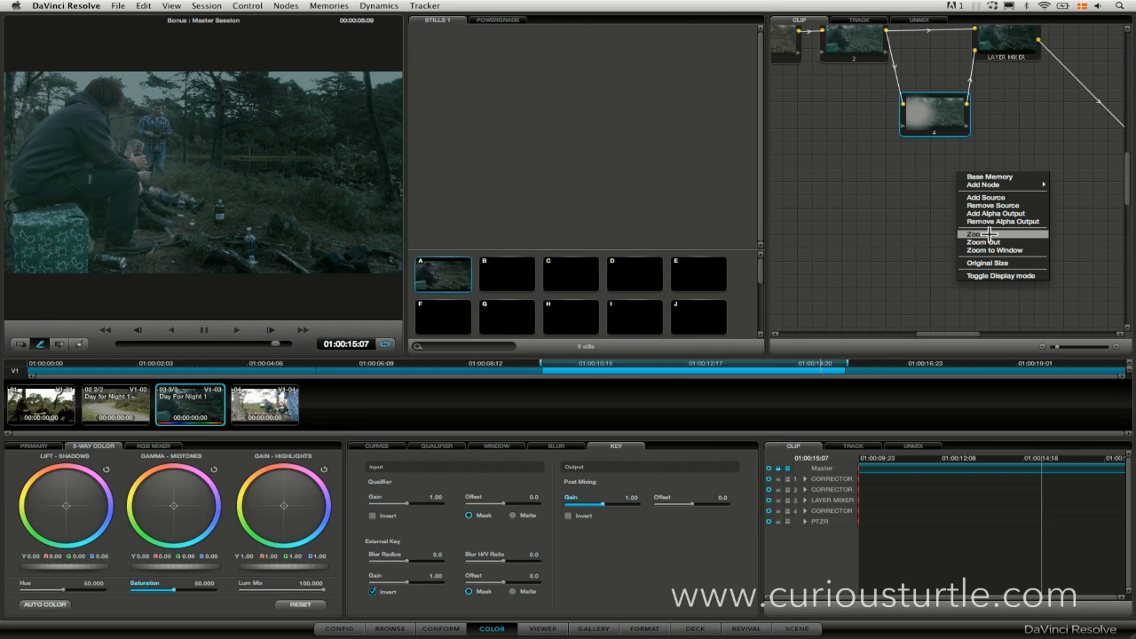
pyautogui.click(990, 232)
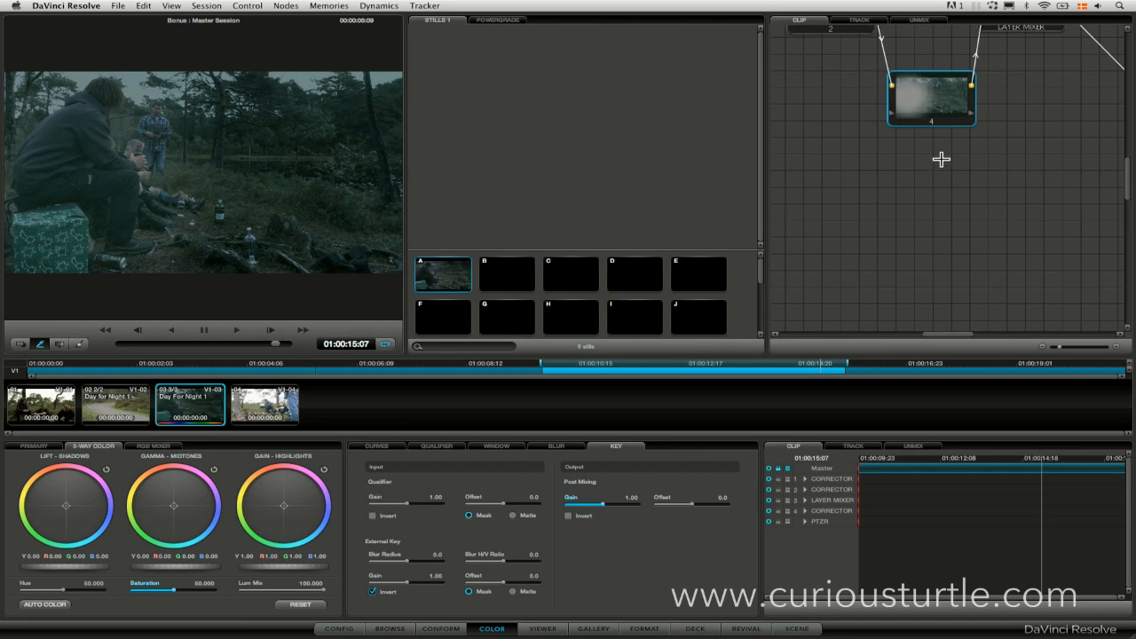
pyautogui.moveTo(1128, 178); pyautogui.dragTo(1127, 165)
pyautogui.moveTo(924, 198)
pyautogui.mouseDown()
pyautogui.moveTo(939, 195)
pyautogui.moveTo(933, 218)
pyautogui.mouseUp()
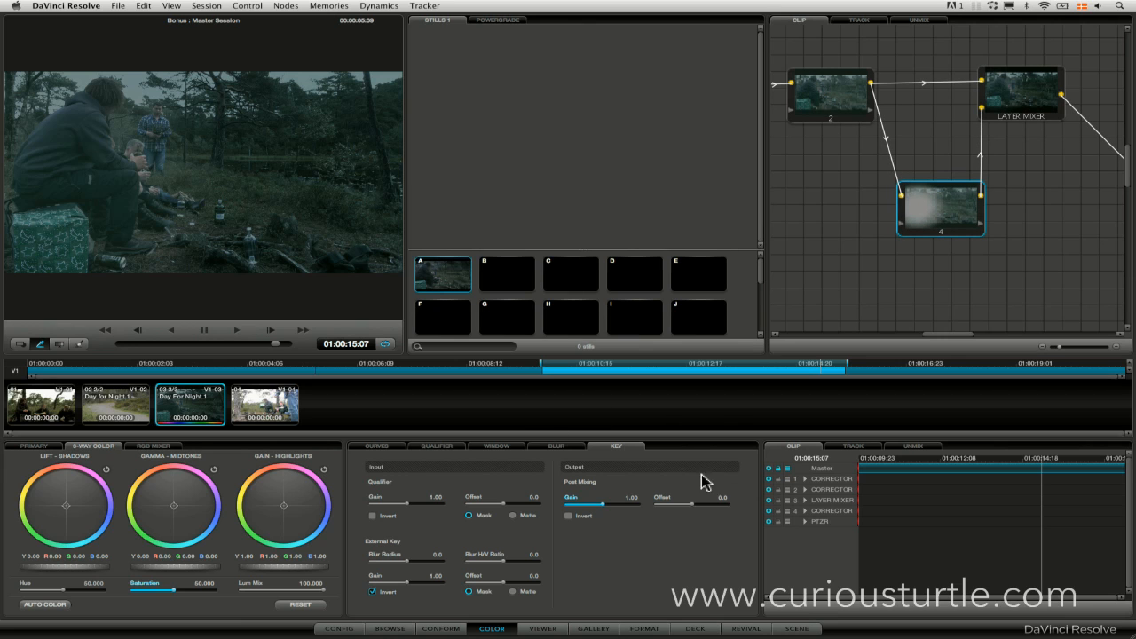
pyautogui.moveTo(693, 512); pyautogui.dragTo(685, 512)
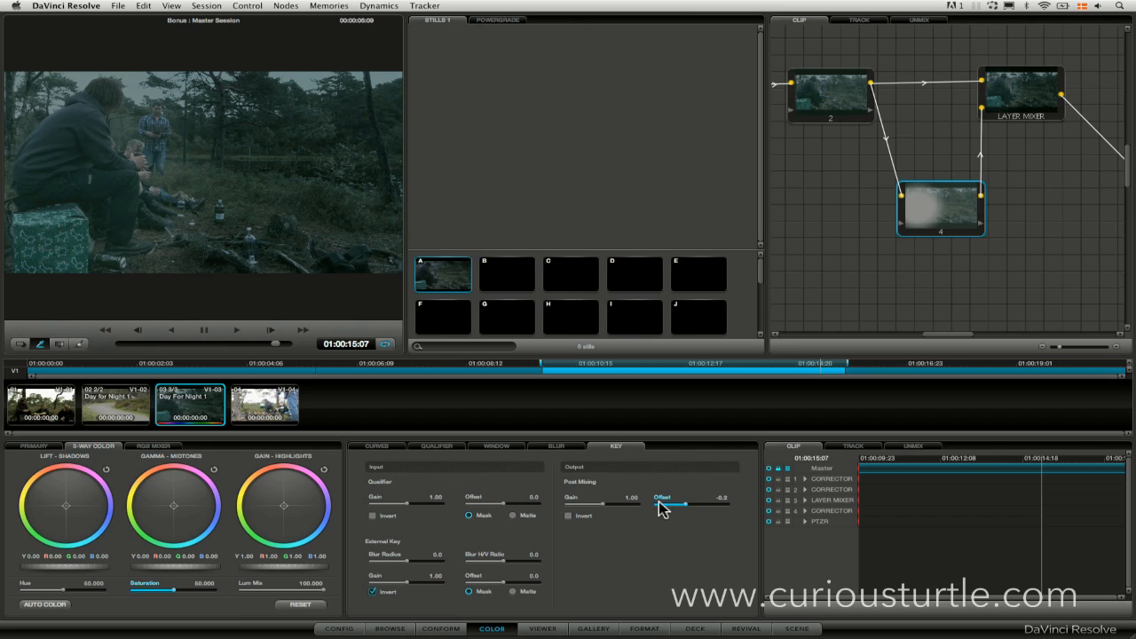
pyautogui.moveTo(631, 500); pyautogui.dragTo(627, 498)
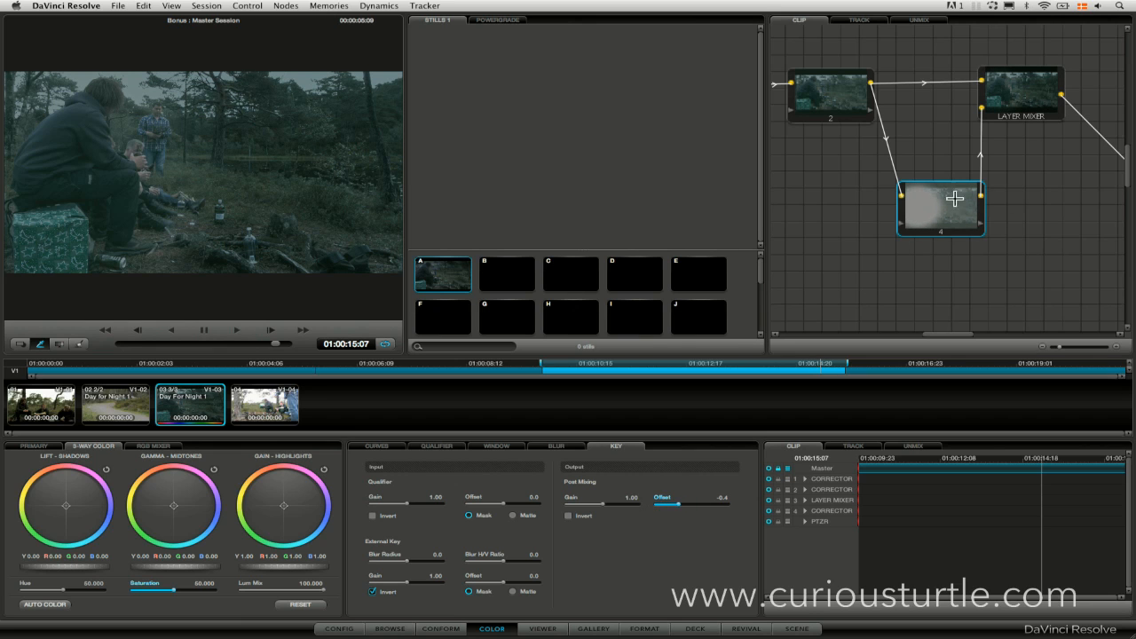
pyautogui.moveTo(687, 510); pyautogui.dragTo(628, 506)
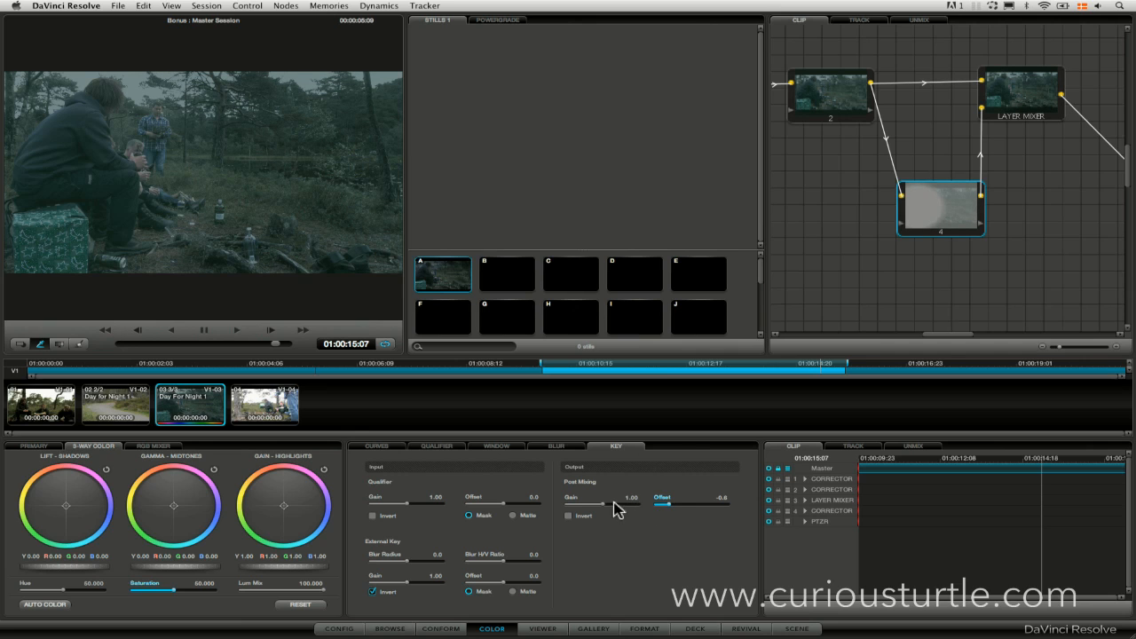
pyautogui.moveTo(609, 510); pyautogui.dragTo(646, 514)
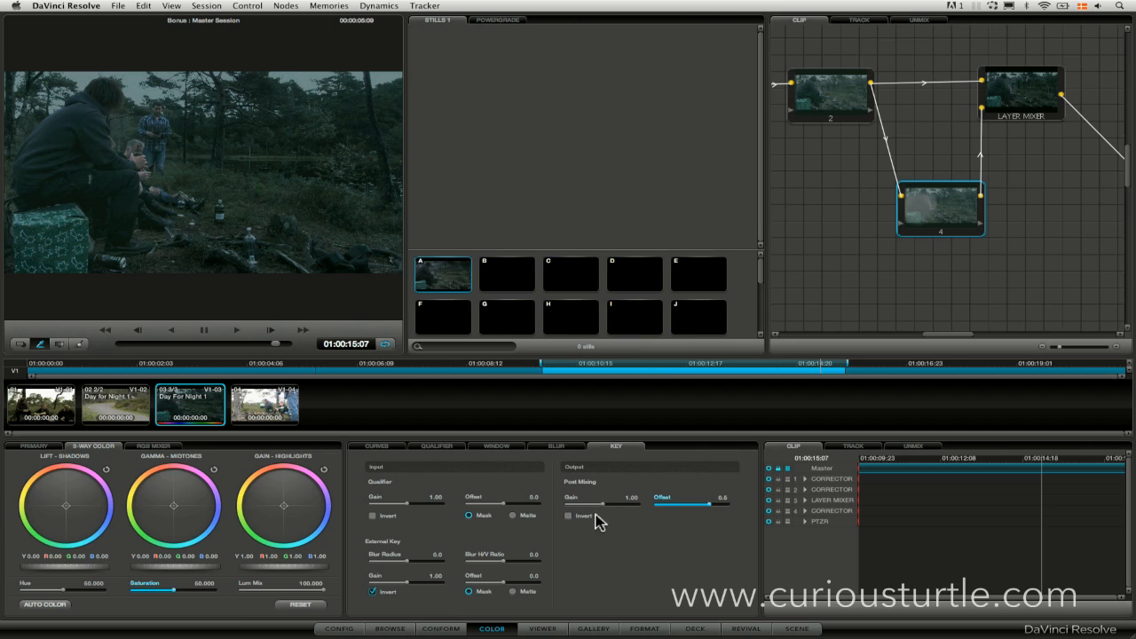
# Lower the Post Mixing Gain of node 4's output key to 0.40.
pyautogui.moveTo(599, 504); pyautogui.dragTo(470, 504)
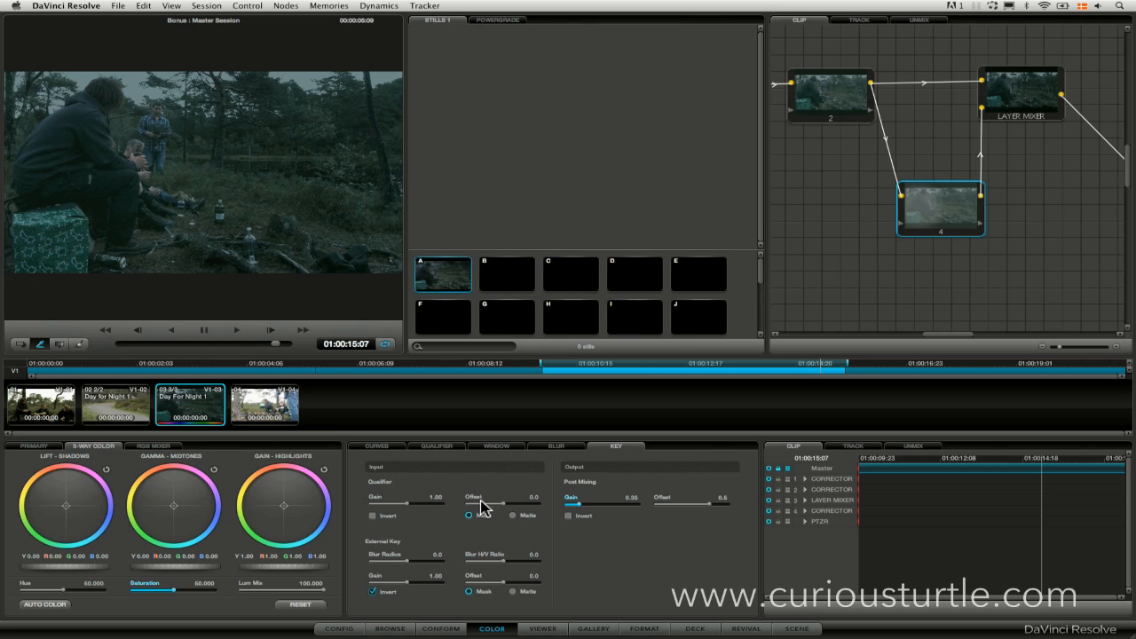
pyautogui.moveTo(486, 506); pyautogui.dragTo(621, 497)
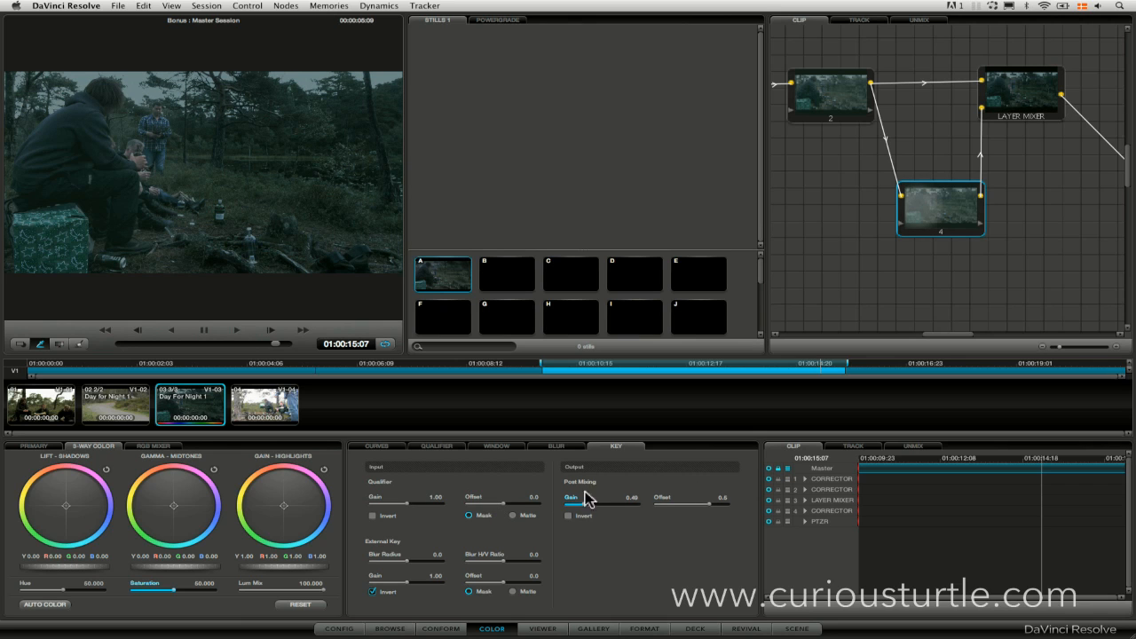
pyautogui.moveTo(602, 510); pyautogui.dragTo(572, 506)
pyautogui.moveTo(576, 510); pyautogui.dragTo(589, 471)
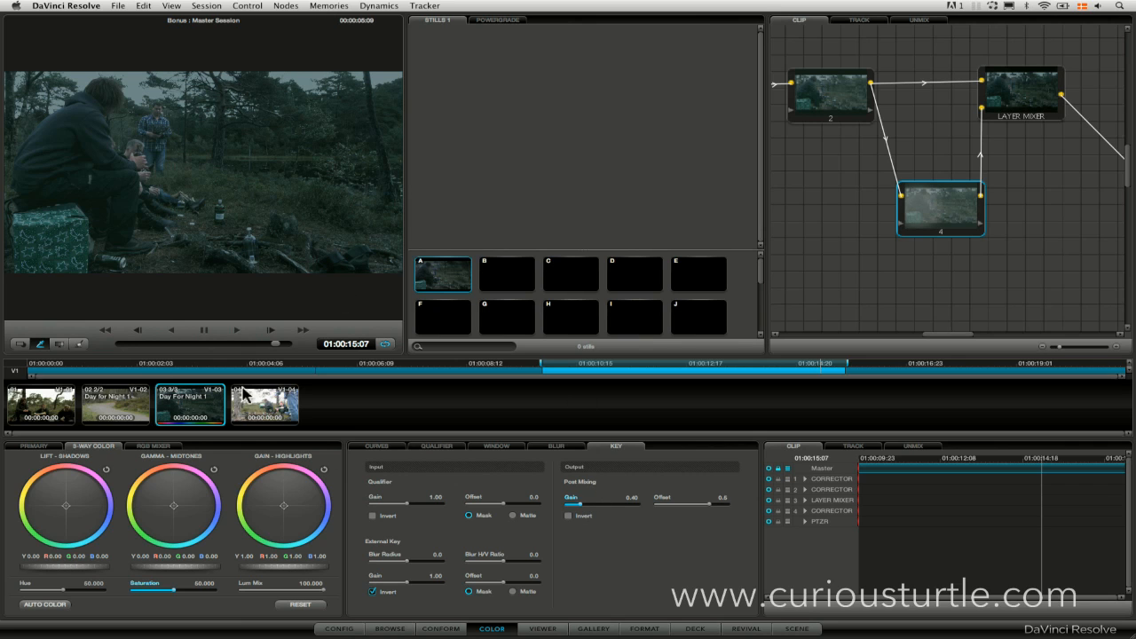
# Add a serial node directly after the layer mixer.
pyautogui.click(1020, 100)
pyautogui.rightClick(1026, 242)
pyautogui.click(1034, 275)
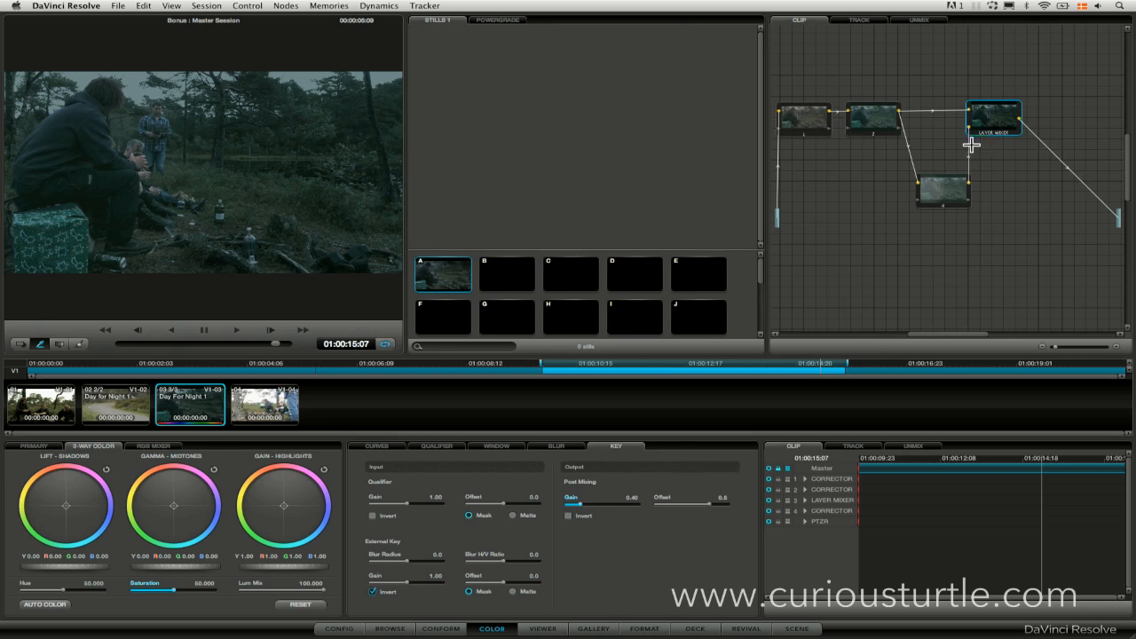
pyautogui.hotkey('alt', 's')
# Shape the custom curves of the node after the layer mixer into a gentle S-curve, with raised highlights and slightly lowered shadows.
pyautogui.click(377, 445)
pyautogui.click(384, 459)
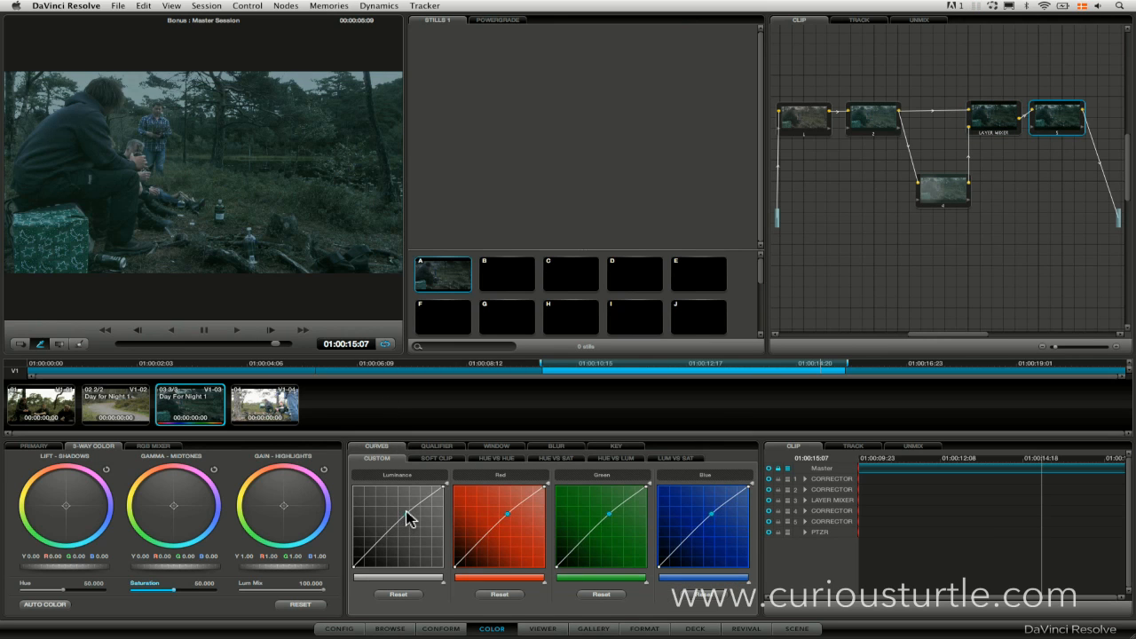
pyautogui.moveTo(379, 543); pyautogui.dragTo(407, 512)
pyautogui.moveTo(377, 548); pyautogui.dragTo(373, 547)
pyautogui.moveTo(408, 514); pyautogui.dragTo(411, 511)
pyautogui.moveTo(374, 547); pyautogui.dragTo(371, 551)
pyautogui.click(1057, 133)
pyautogui.click(1058, 134)
pyautogui.click(1058, 133)
pyautogui.click(1059, 133)
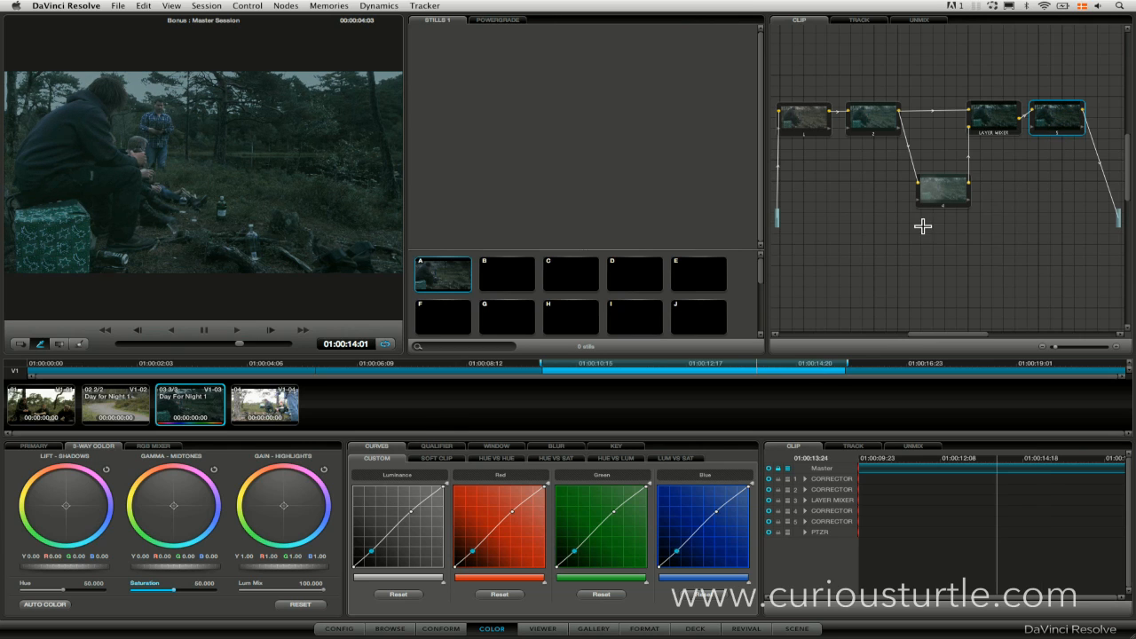
# Add a parallel node to node 1 and arrange the new node and its parallel mixer below the main node row.
pyautogui.moveTo(939, 336); pyautogui.dragTo(926, 317)
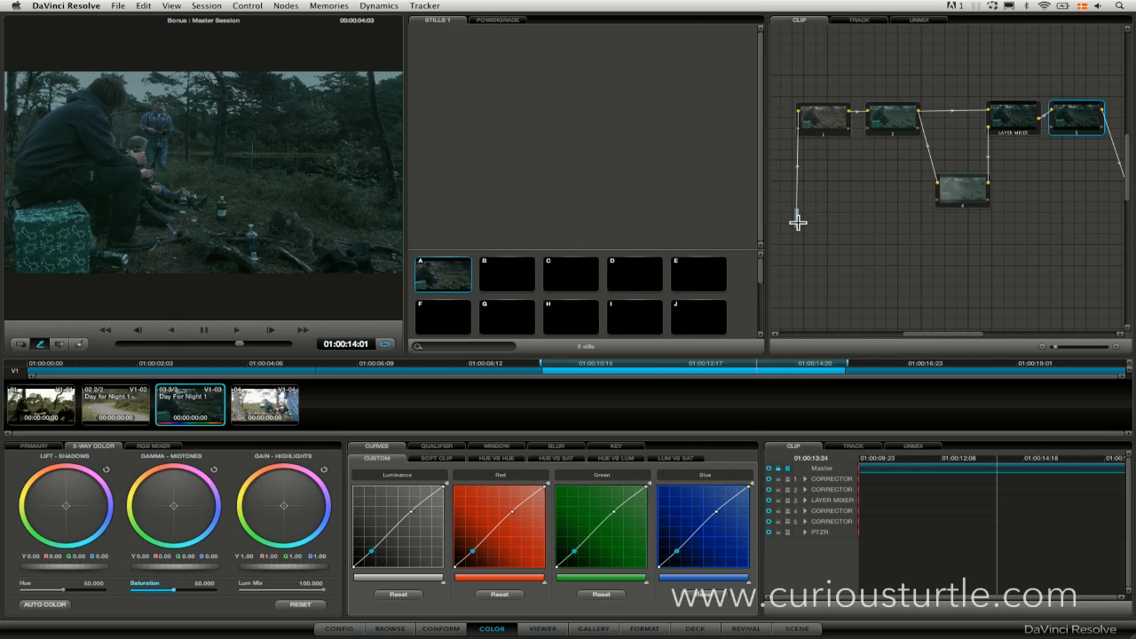
pyautogui.click(827, 114)
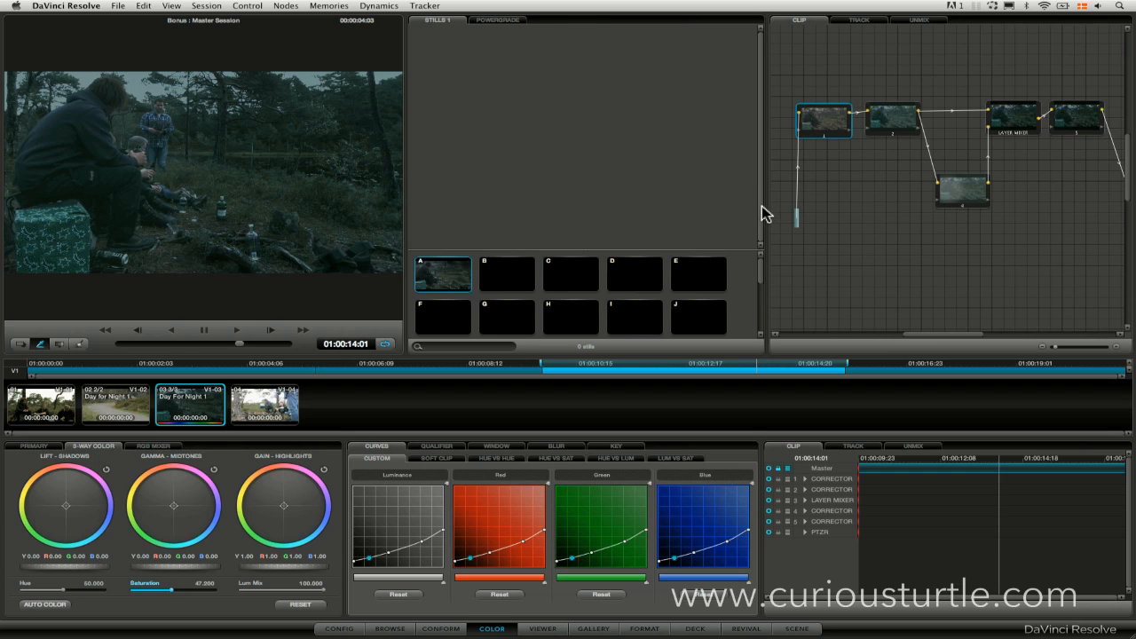
pyautogui.click(379, 5)
pyautogui.moveTo(288, 8)
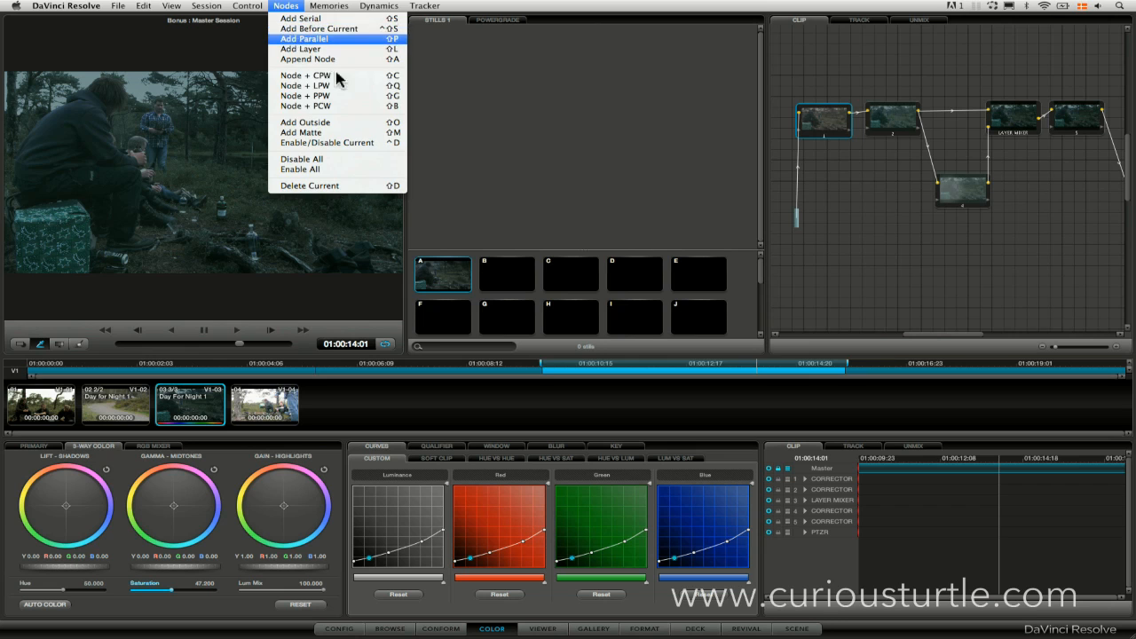
pyautogui.click(302, 39)
pyautogui.moveTo(875, 191); pyautogui.dragTo(893, 237)
pyautogui.moveTo(836, 181); pyautogui.dragTo(846, 275)
pyautogui.moveTo(902, 226); pyautogui.dragTo(890, 229)
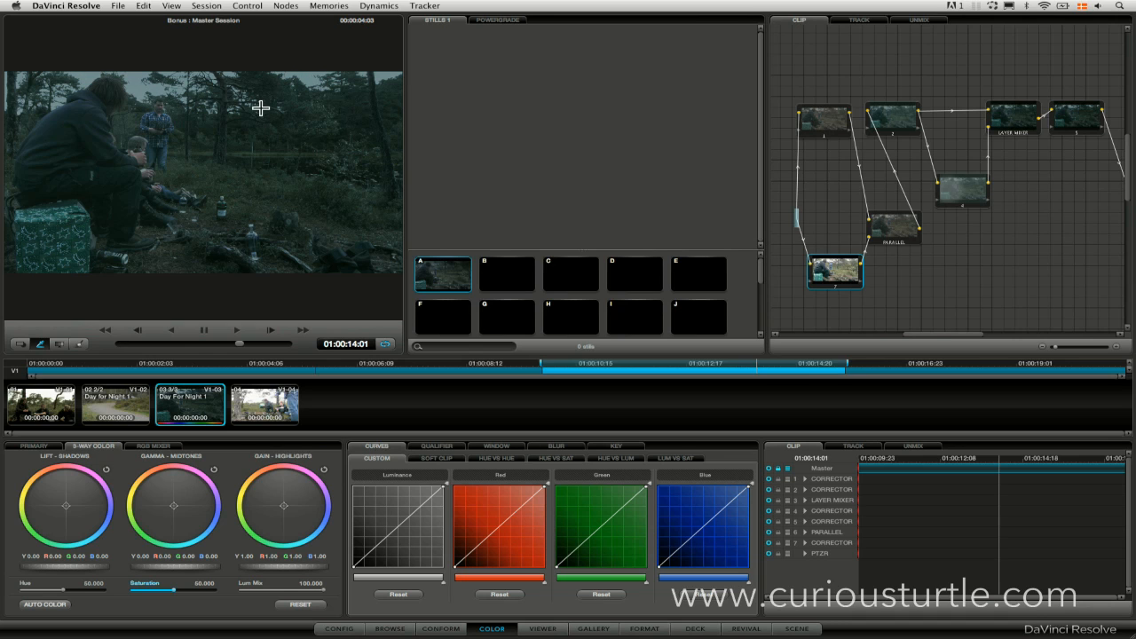
pyautogui.moveTo(838, 277); pyautogui.dragTo(829, 283)
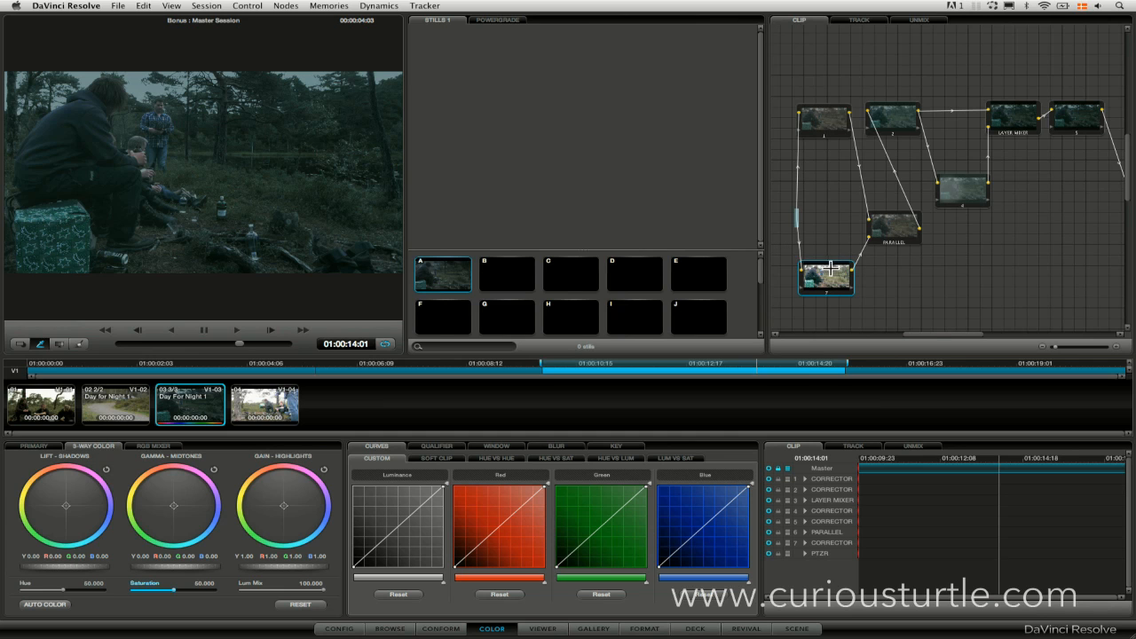
# Toggle all nodes off and on to compare the night grade with the original daytime image.
pyautogui.hotkey('shift', 'd')
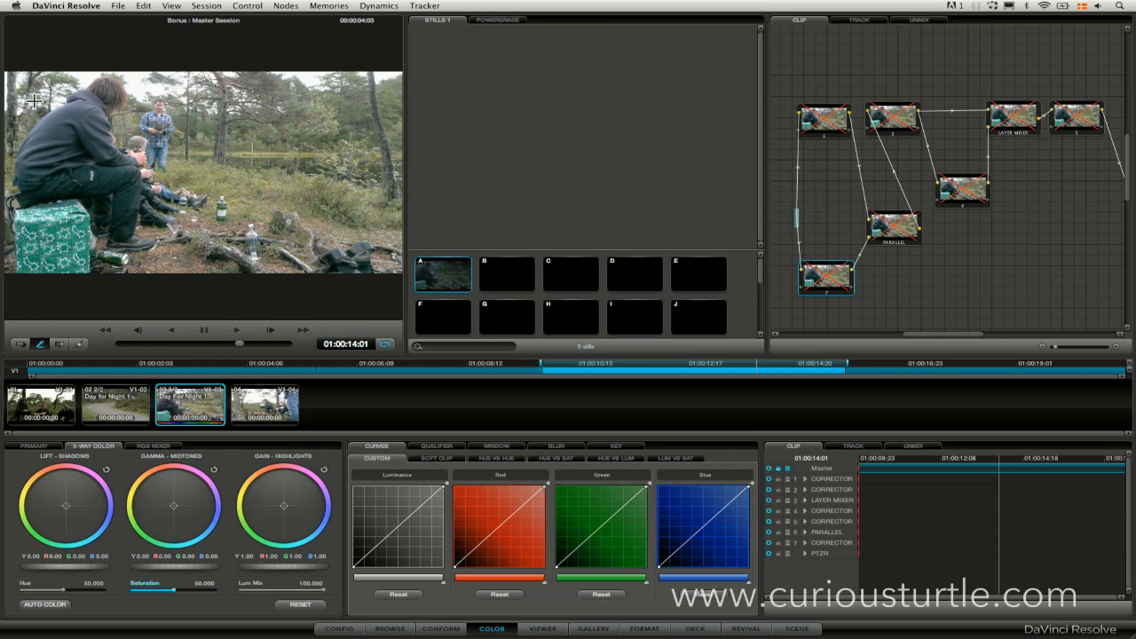
pyautogui.hotkey('shift', 'd')
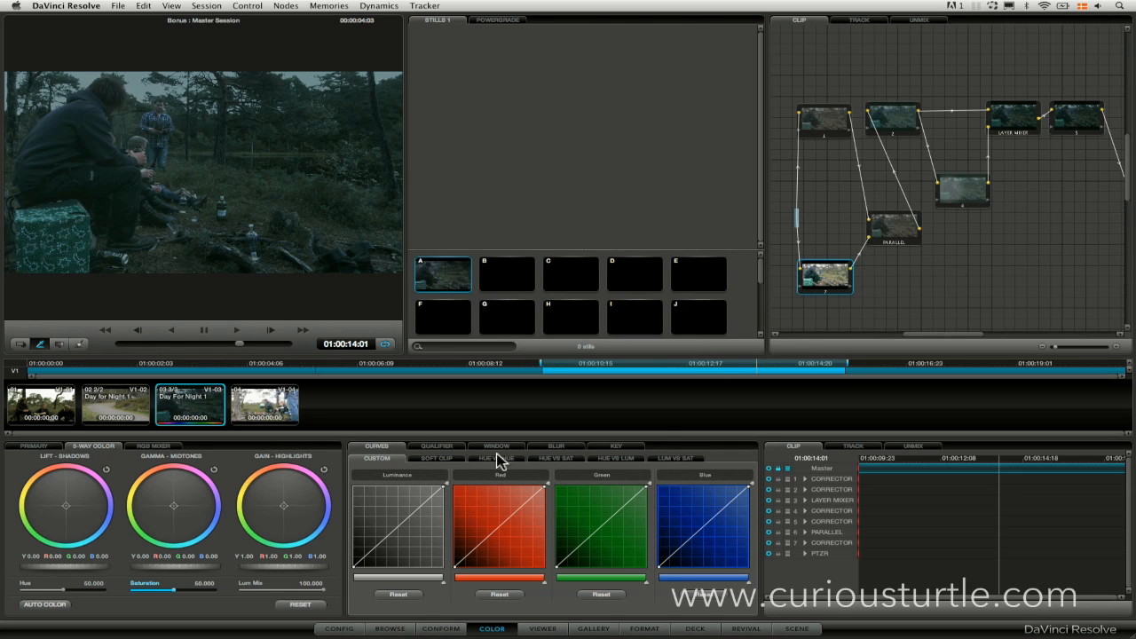
# Sample the bright sky with the HSL qualifier's color picker on node 7 and turn on the highlight view.
pyautogui.click(443, 446)
pyautogui.click(642, 597)
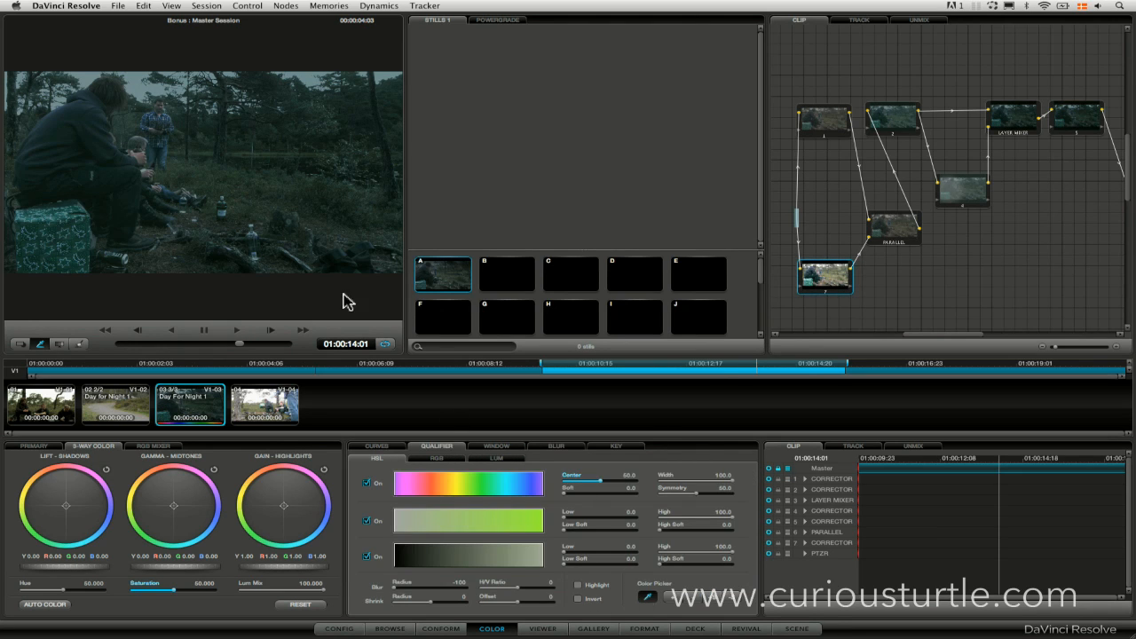
pyautogui.click(148, 98)
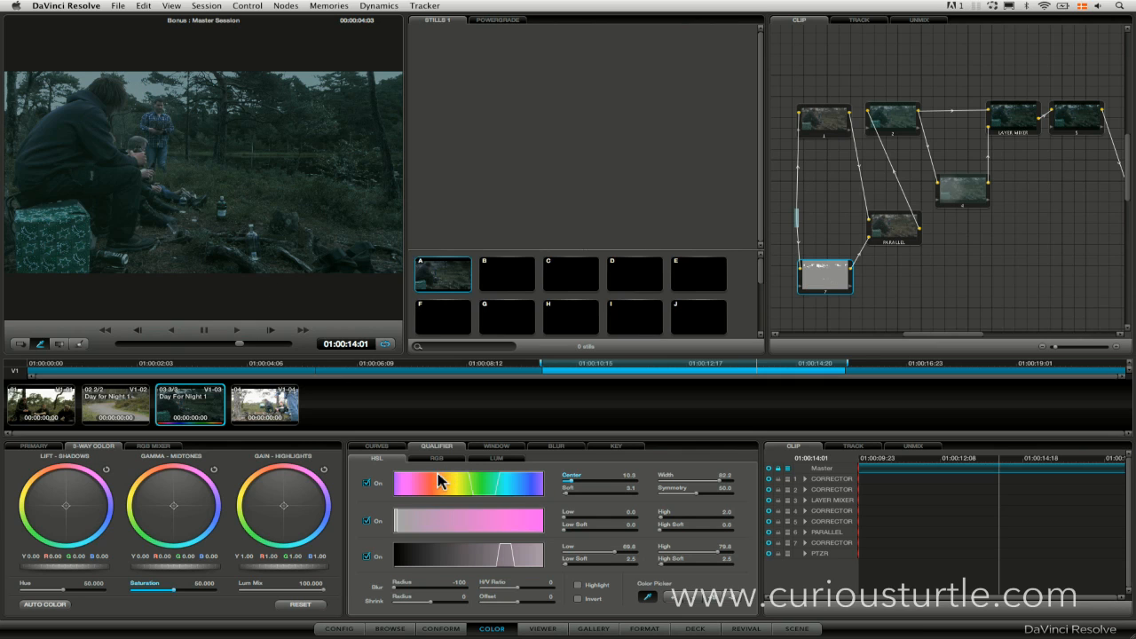
pyautogui.click(578, 585)
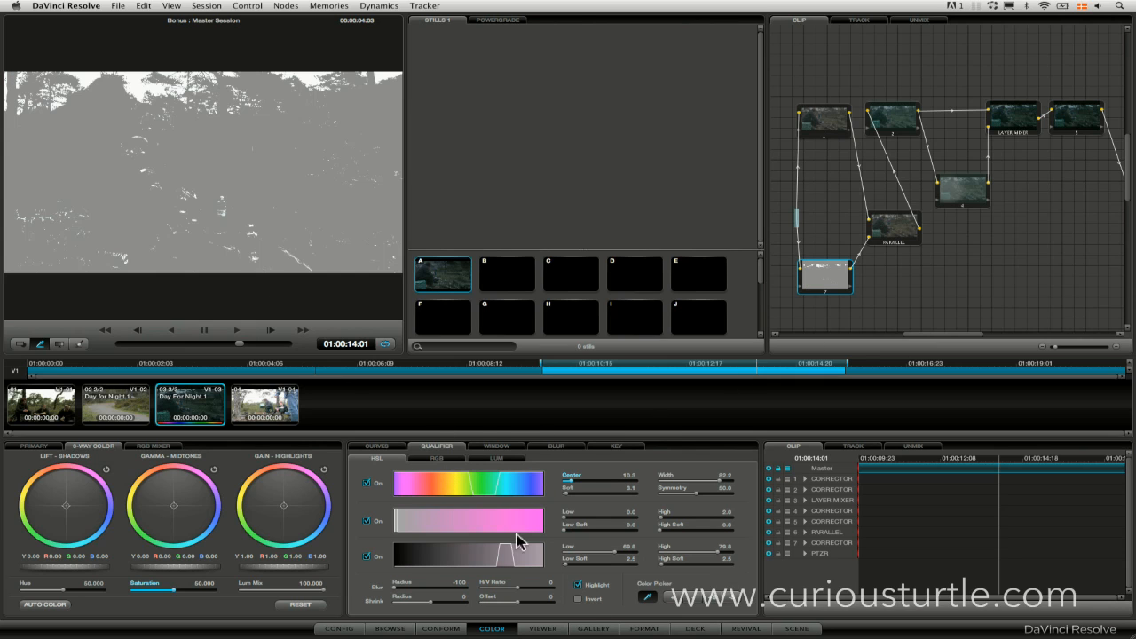
# Disable the hue and saturation ranges of the HSL qualifier so the sky is keyed by luminance only.
pyautogui.click(366, 483)
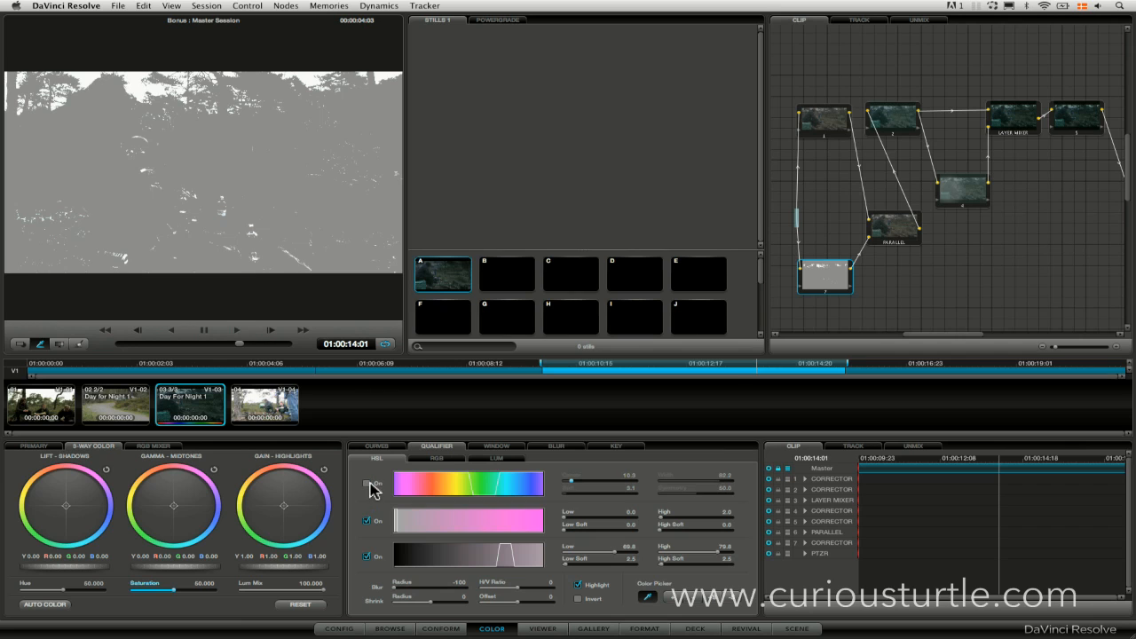
pyautogui.click(368, 522)
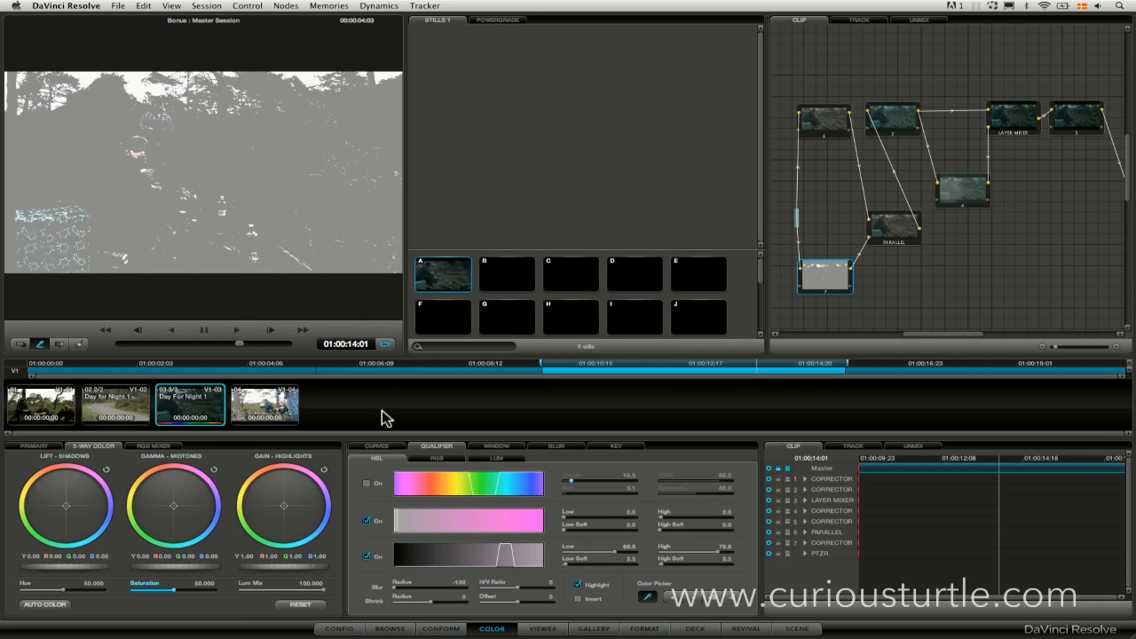
pyautogui.click(367, 523)
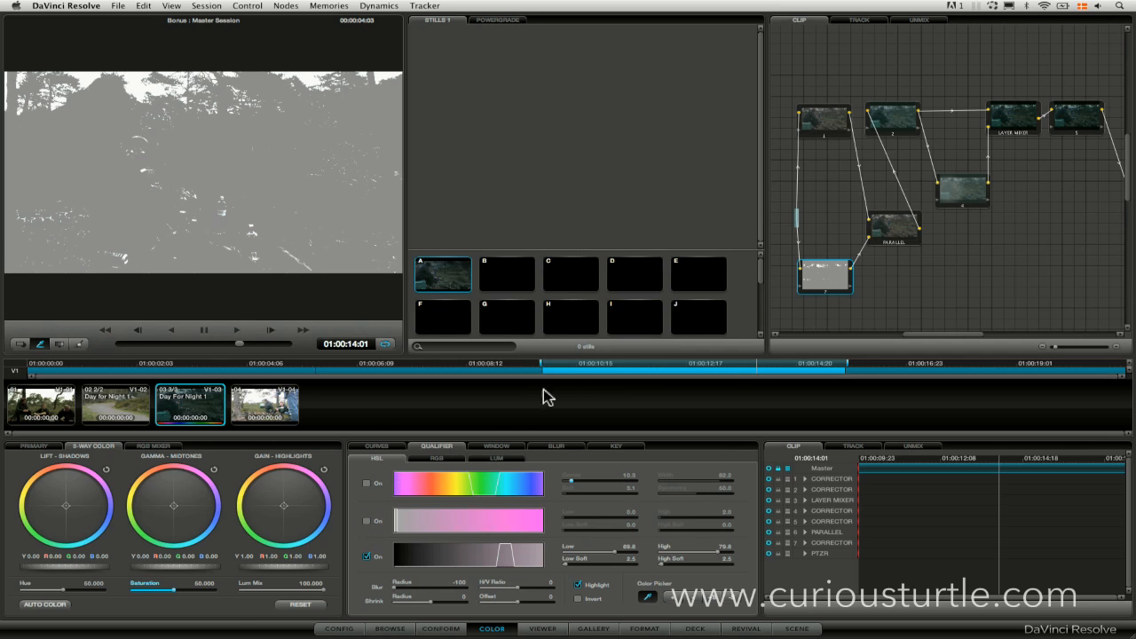
# Enable a linear window on node 7 and stretch it across the upper part of the frame to limit the key to the sky.
pyautogui.click(497, 446)
pyautogui.click(372, 527)
pyautogui.click(432, 528)
pyautogui.moveTo(244, 198); pyautogui.dragTo(388, 112)
pyautogui.moveTo(157, 29); pyautogui.dragTo(415, 74)
pyautogui.moveTo(201, 116); pyautogui.dragTo(203, 134)
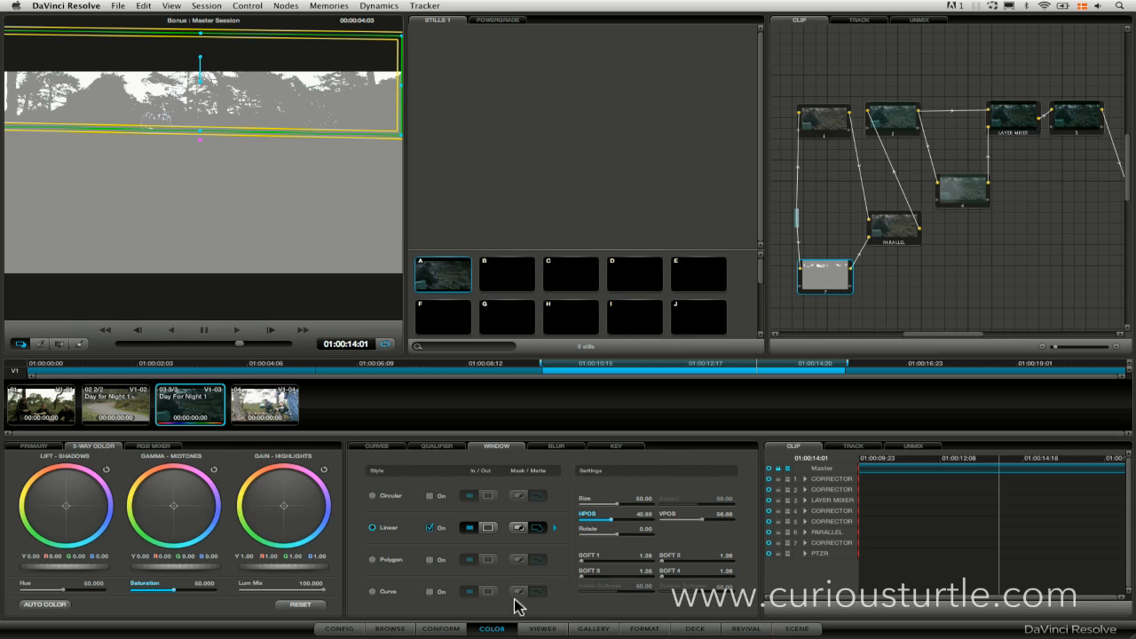
# Turn off the highlight view and pull down the white end of node 7's custom curves to darken the keyed sky.
pyautogui.click(435, 446)
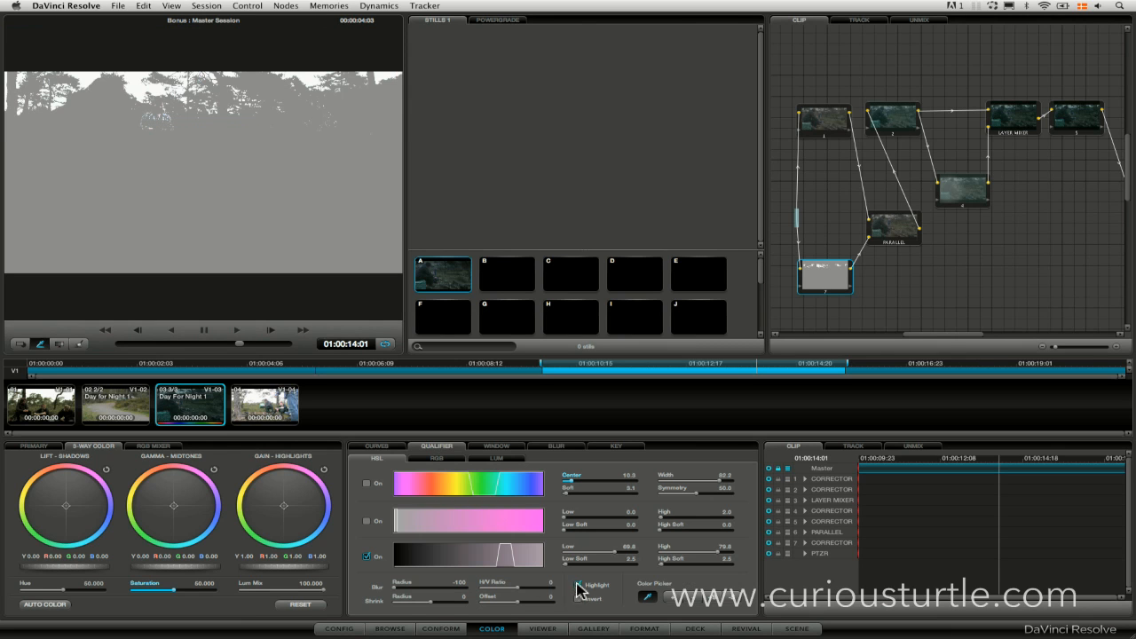
pyautogui.click(579, 585)
pyautogui.click(393, 446)
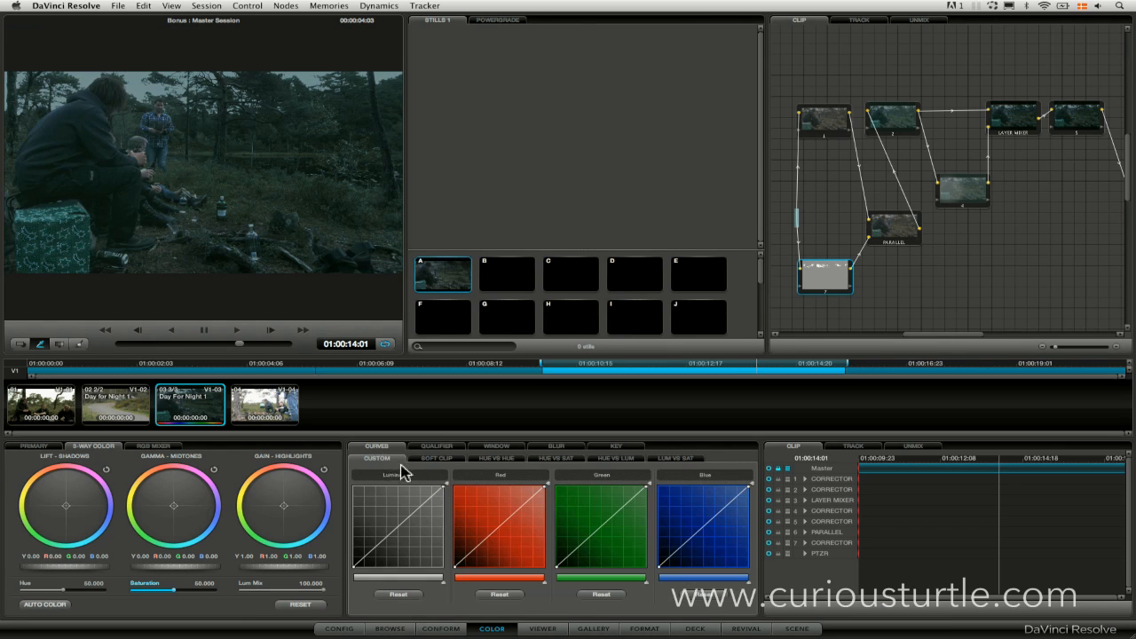
pyautogui.moveTo(442, 487); pyautogui.dragTo(446, 500)
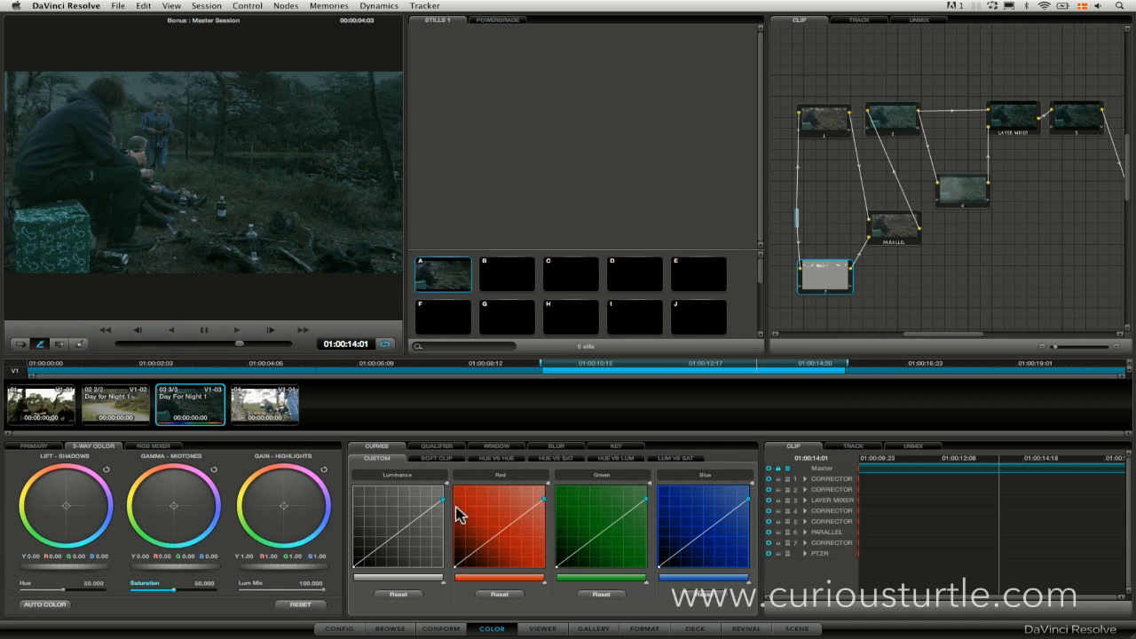
pyautogui.moveTo(444, 500); pyautogui.dragTo(443, 498)
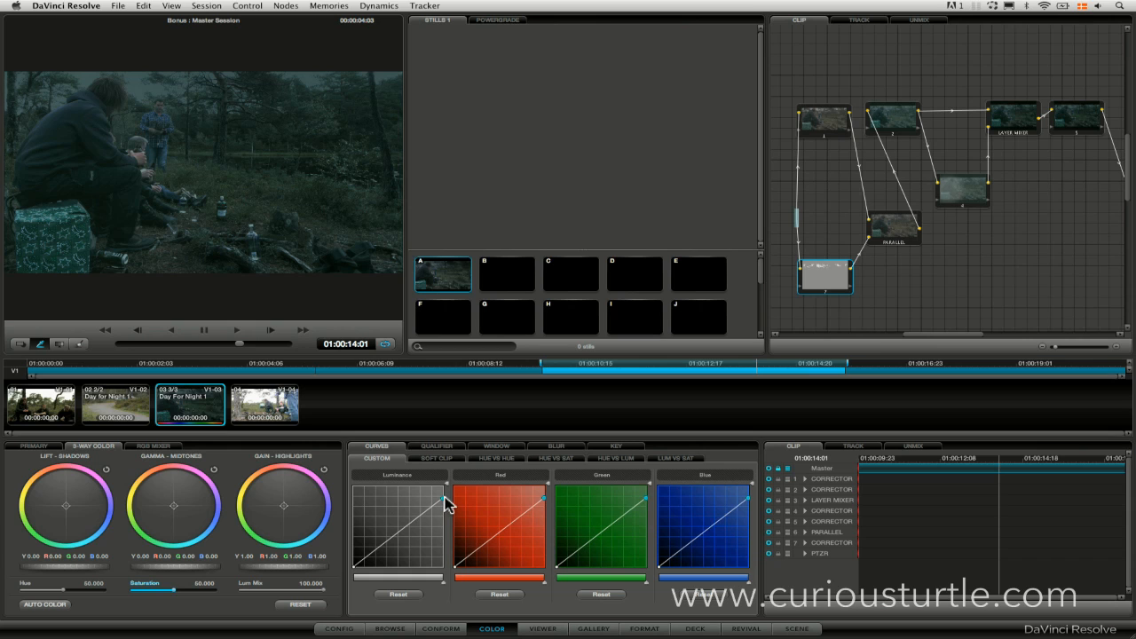
pyautogui.moveTo(446, 503)
pyautogui.mouseDown()
pyautogui.moveTo(447, 527)
pyautogui.moveTo(448, 508)
pyautogui.mouseUp()
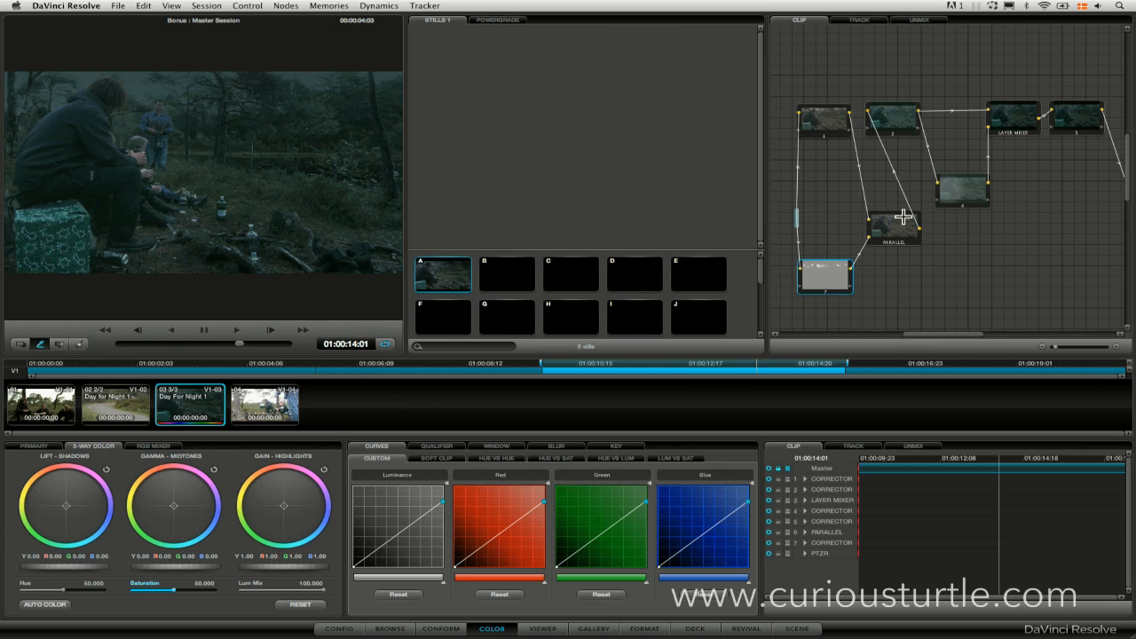
# Add a serial node after node 7 and arrange it beneath the parallel mixer.
pyautogui.moveTo(894, 228); pyautogui.dragTo(897, 207)
pyautogui.moveTo(831, 273); pyautogui.dragTo(828, 272)
pyautogui.hotkey('alt', 's')
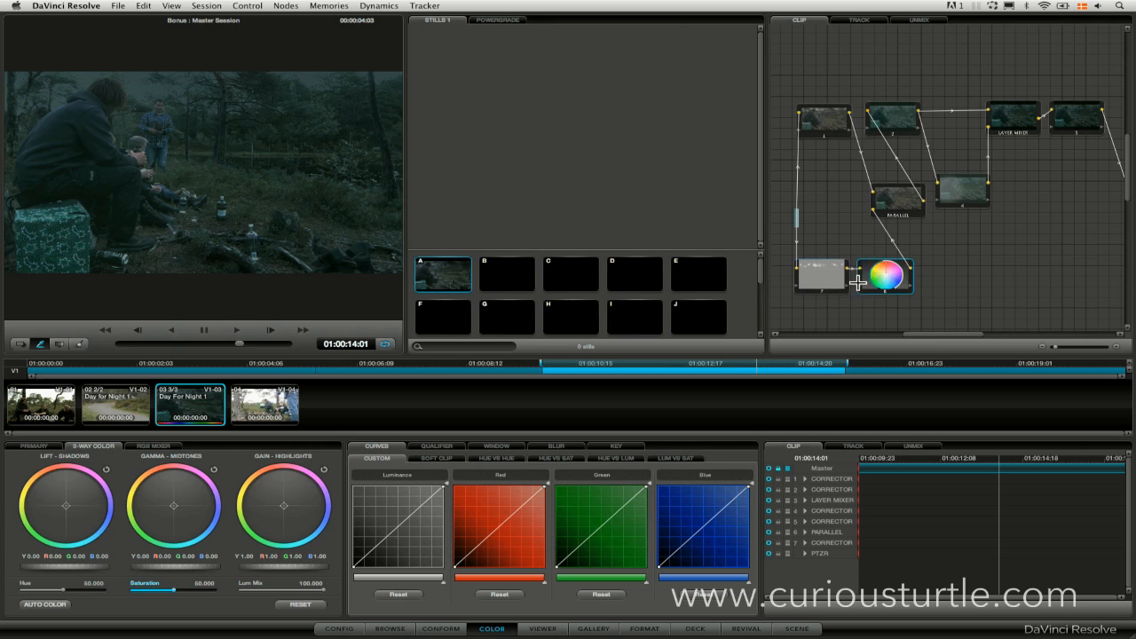
pyautogui.moveTo(885, 278); pyautogui.dragTo(887, 277)
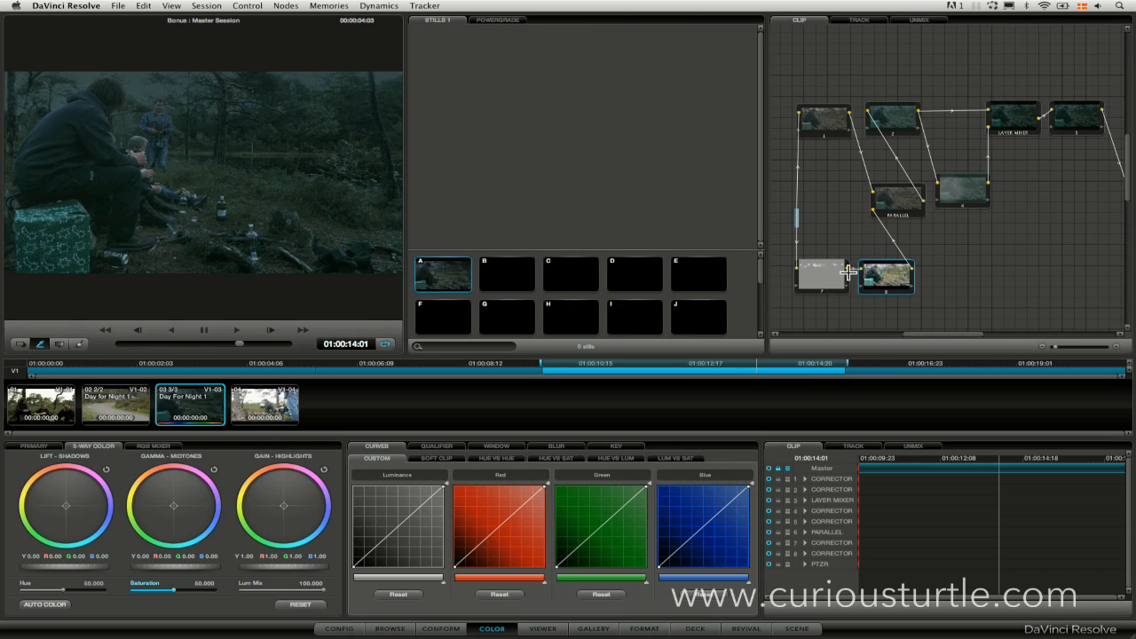
# Enable a linear window on node 8 and stretch it across the upper part of the frame to cover the sky.
pyautogui.click(491, 446)
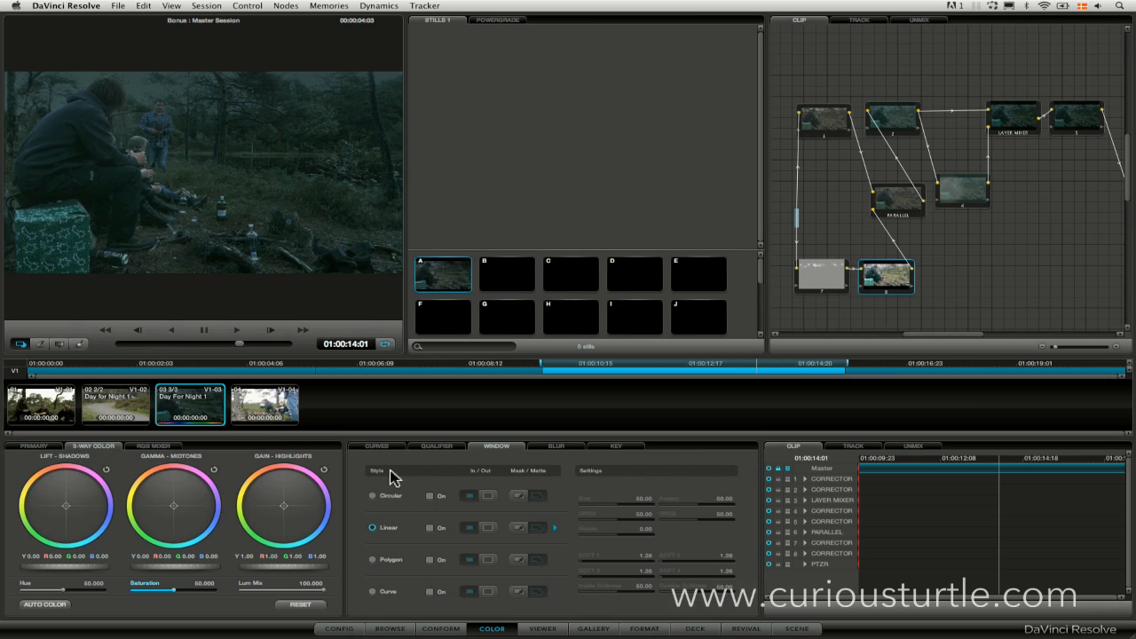
pyautogui.click(433, 529)
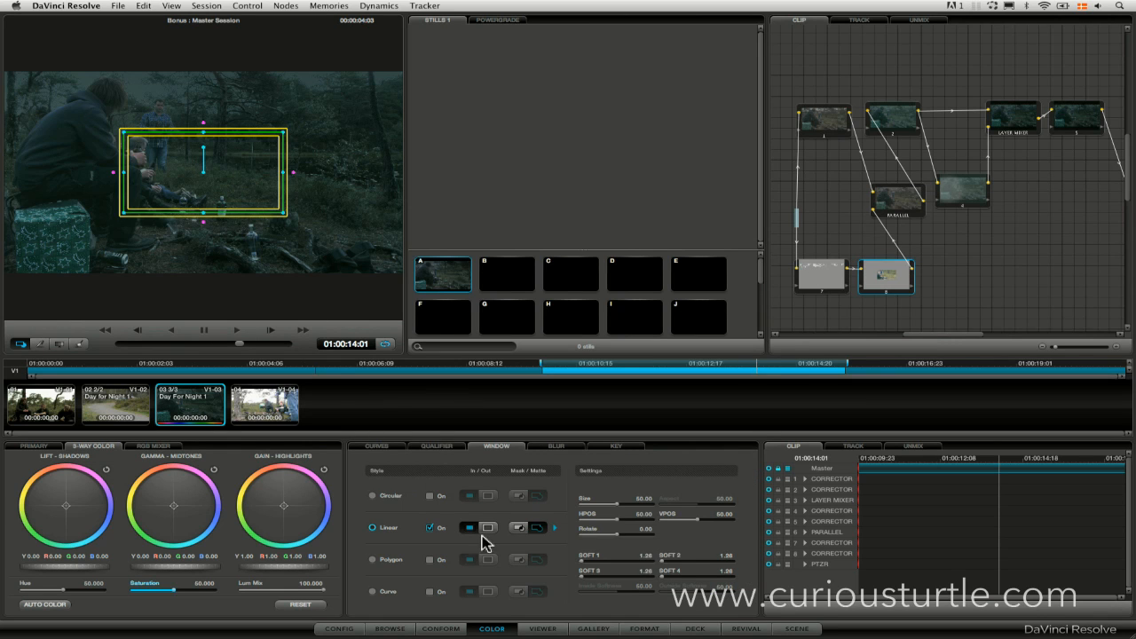
pyautogui.moveTo(260, 217); pyautogui.dragTo(135, 98)
pyautogui.moveTo(162, 56); pyautogui.dragTo(406, 61)
pyautogui.moveTo(198, 100)
pyautogui.mouseDown()
pyautogui.moveTo(198, 111)
pyautogui.moveTo(203, 94)
pyautogui.mouseUp()
# Shift node 8's midtones slightly toward blue, adjust its custom curve midpoint, and lower the gain to 0.99 and gamma to -0.01.
pyautogui.click(376, 445)
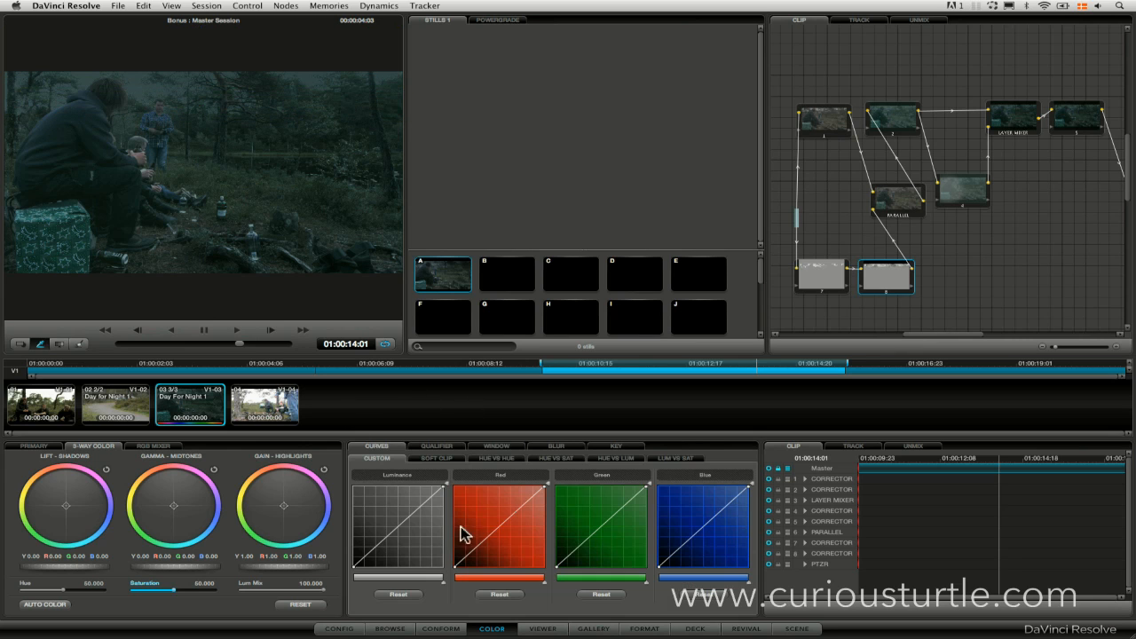
pyautogui.moveTo(173, 509)
pyautogui.mouseDown()
pyautogui.moveTo(183, 533)
pyautogui.moveTo(207, 545)
pyautogui.mouseUp()
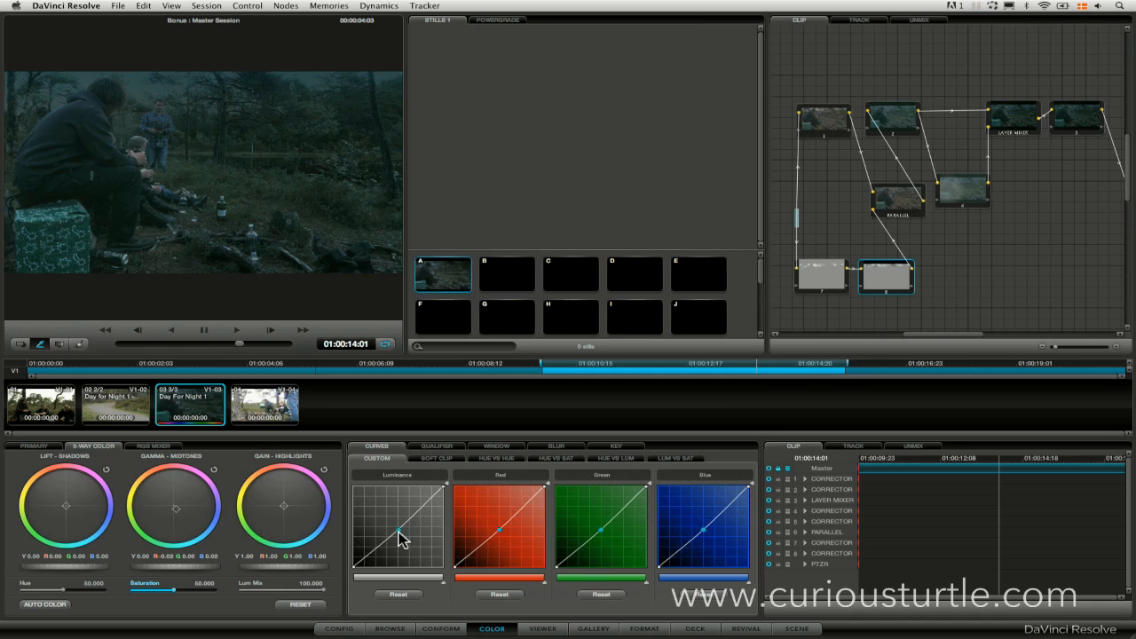
pyautogui.moveTo(398, 526); pyautogui.dragTo(400, 527)
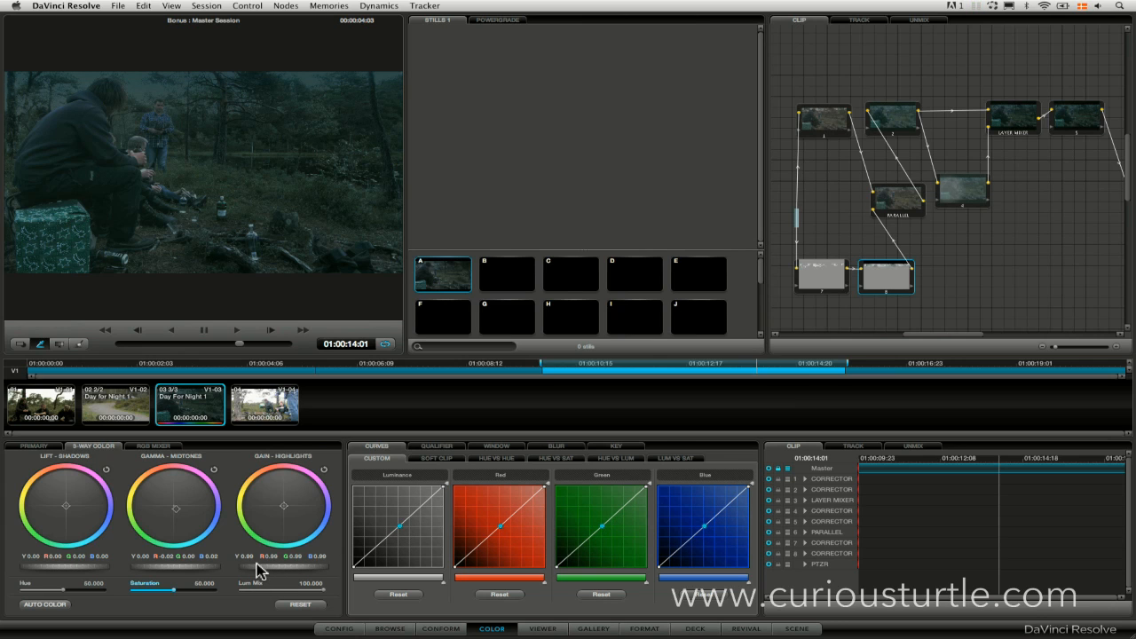
pyautogui.moveTo(202, 570); pyautogui.dragTo(156, 568)
# Examine node 8's linear window over the sky, hide its outline, and scrub through the clip to check the night look.
pyautogui.click(442, 457)
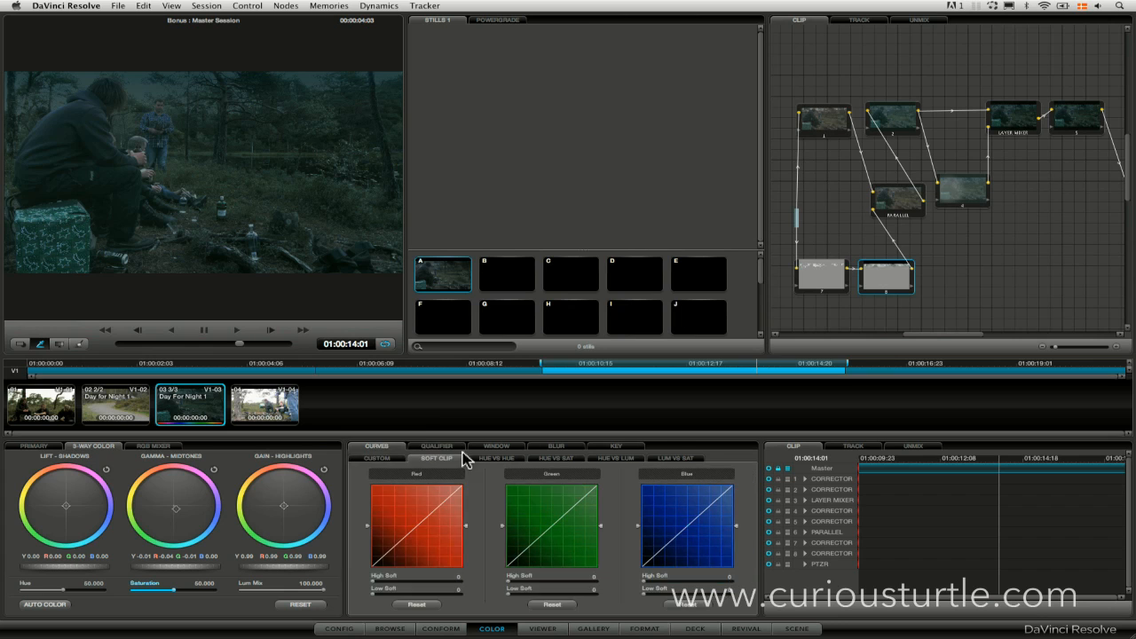
pyautogui.click(439, 446)
pyautogui.click(19, 344)
pyautogui.moveTo(204, 109)
pyautogui.mouseDown()
pyautogui.moveTo(203, 127)
pyautogui.moveTo(203, 107)
pyautogui.mouseUp()
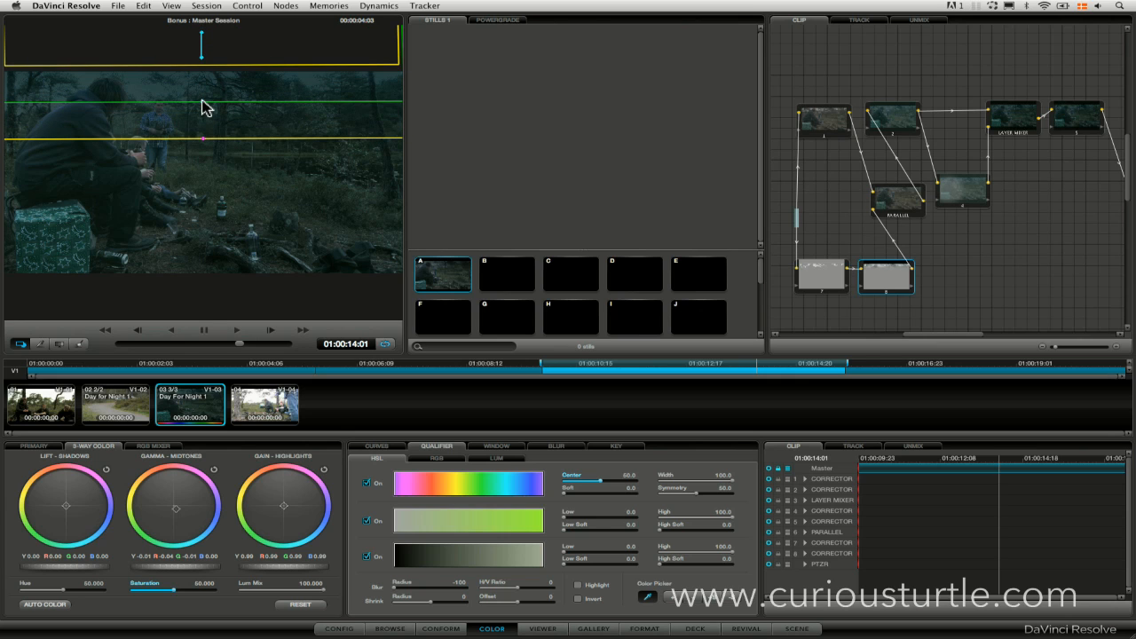
pyautogui.click(24, 345)
pyautogui.moveTo(240, 345); pyautogui.dragTo(271, 345)
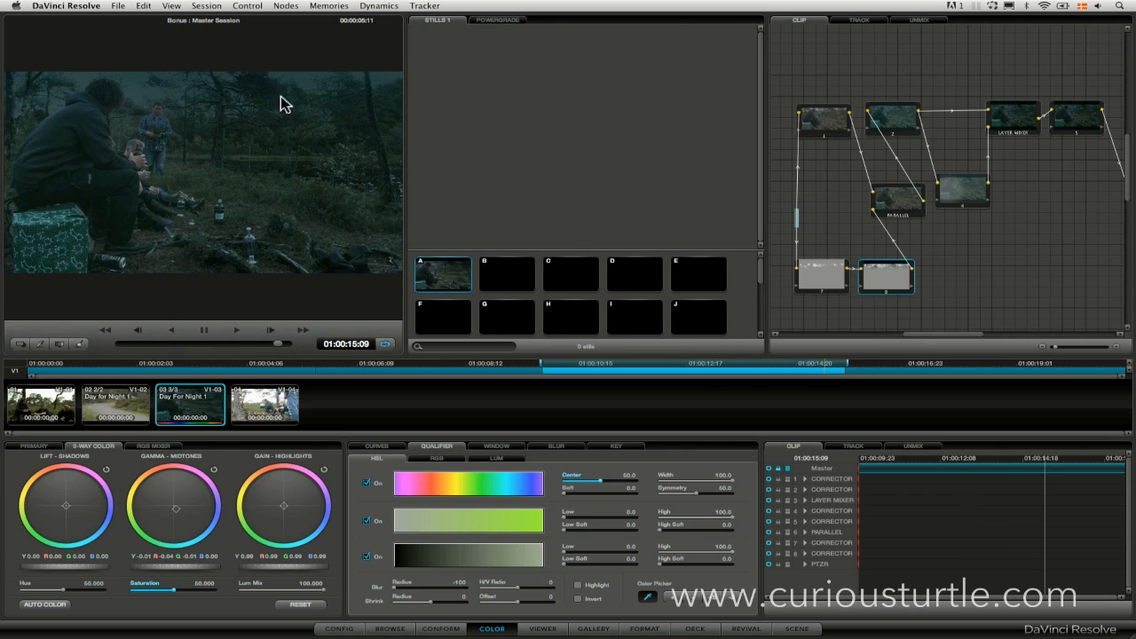
pyautogui.moveTo(264, 346); pyautogui.dragTo(290, 349)
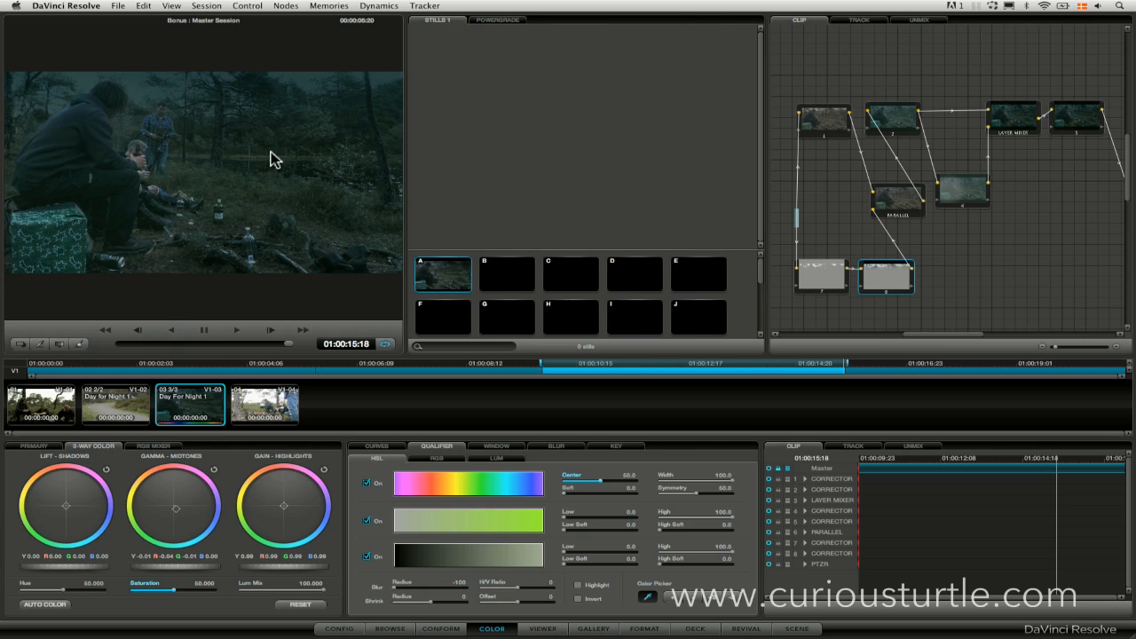
pyautogui.moveTo(272, 346)
pyautogui.mouseDown()
pyautogui.moveTo(240, 347)
pyautogui.moveTo(268, 346)
pyautogui.mouseUp()
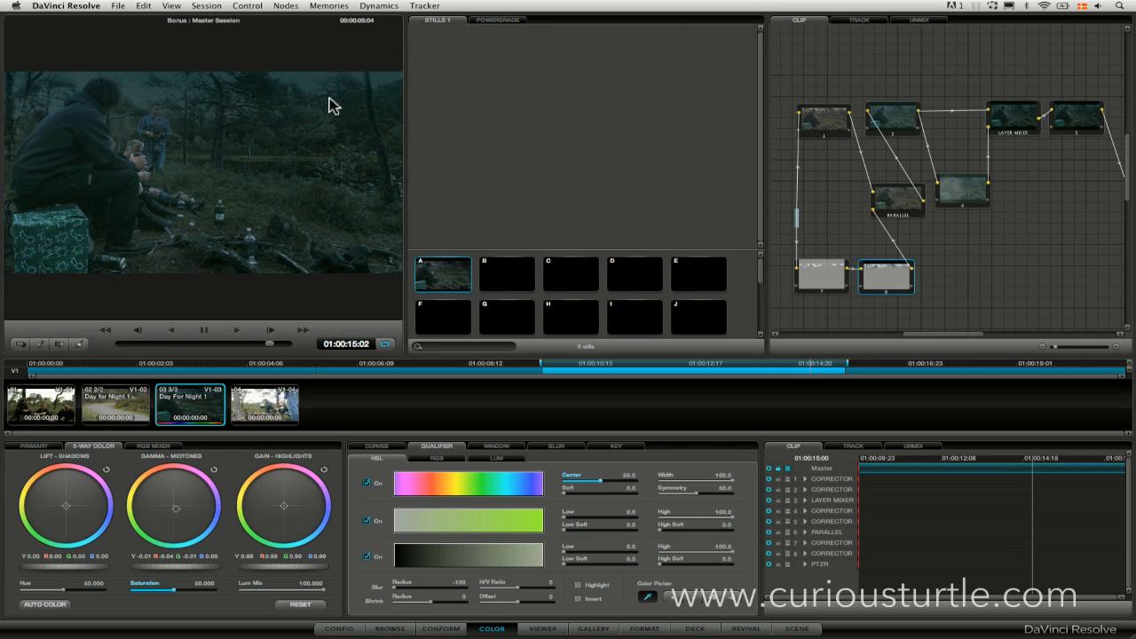
# Add a local version named "DAy for Night 2" to the third clip and reset its grade to base memory.
pyautogui.rightClick(194, 408)
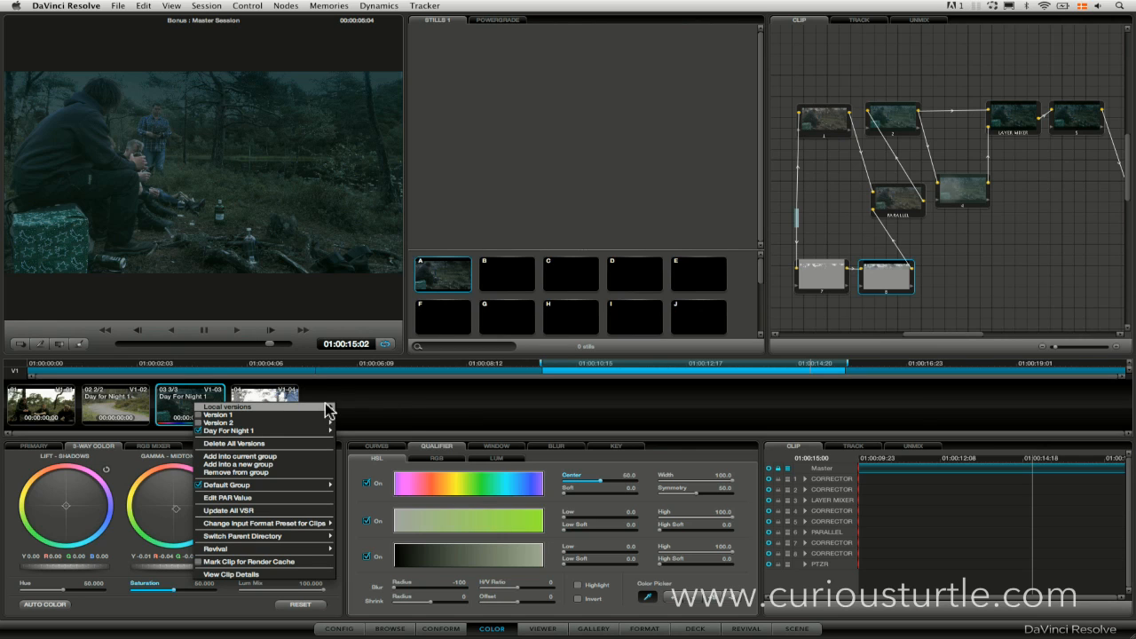
pyautogui.moveTo(329, 408)
pyautogui.click(365, 408)
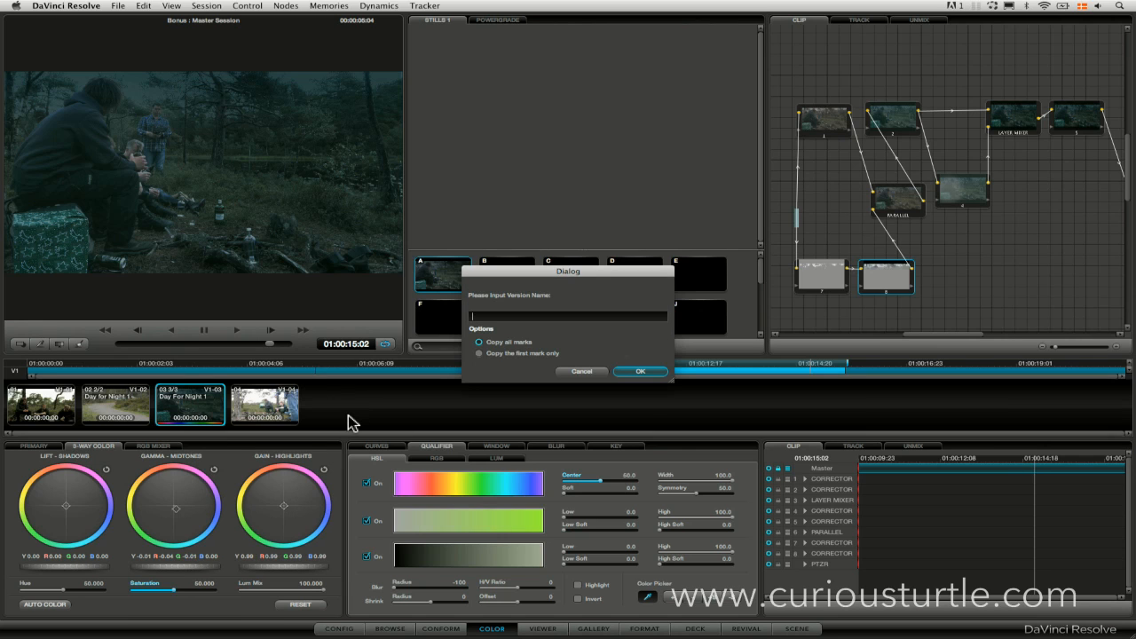
pyautogui.write('DAy for Night 2')
pyautogui.press('Return')
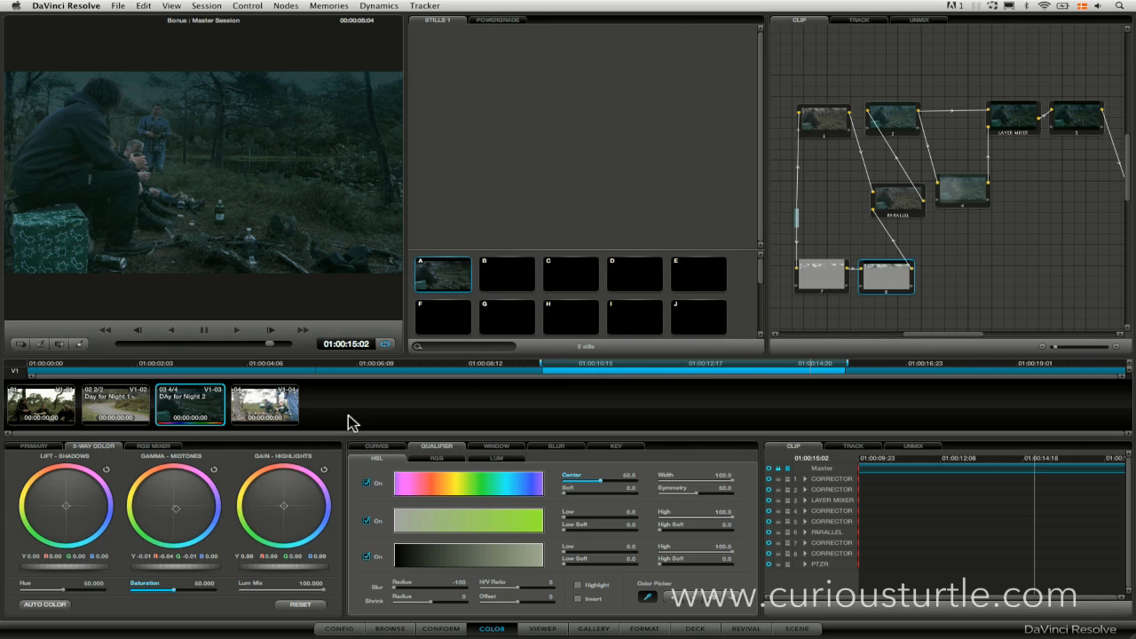
pyautogui.click(205, 6)
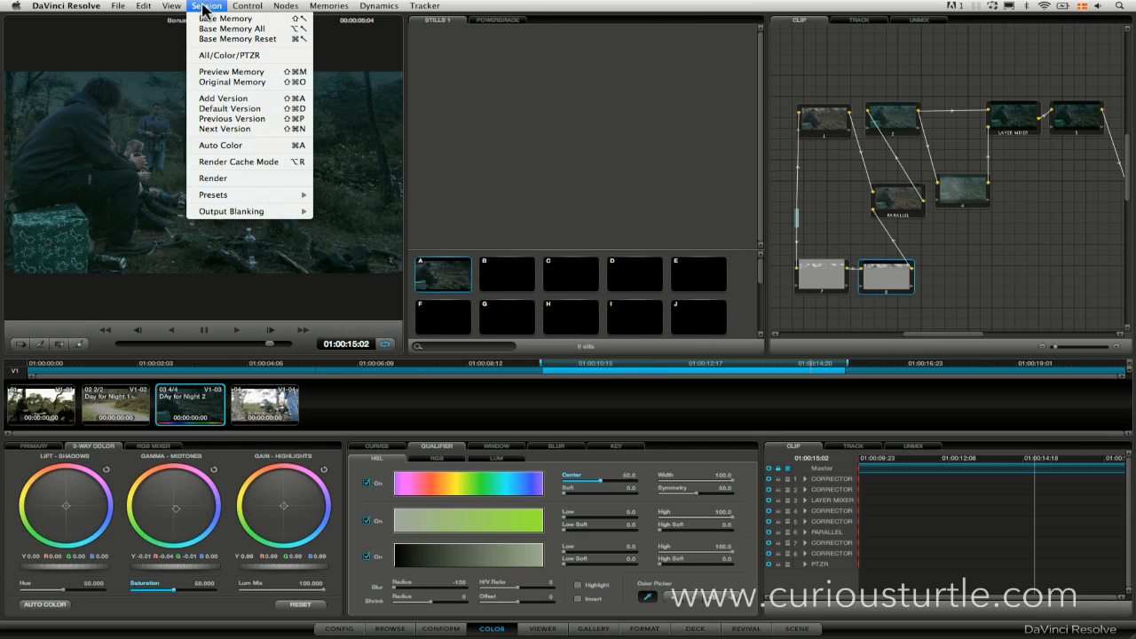
pyautogui.click(210, 40)
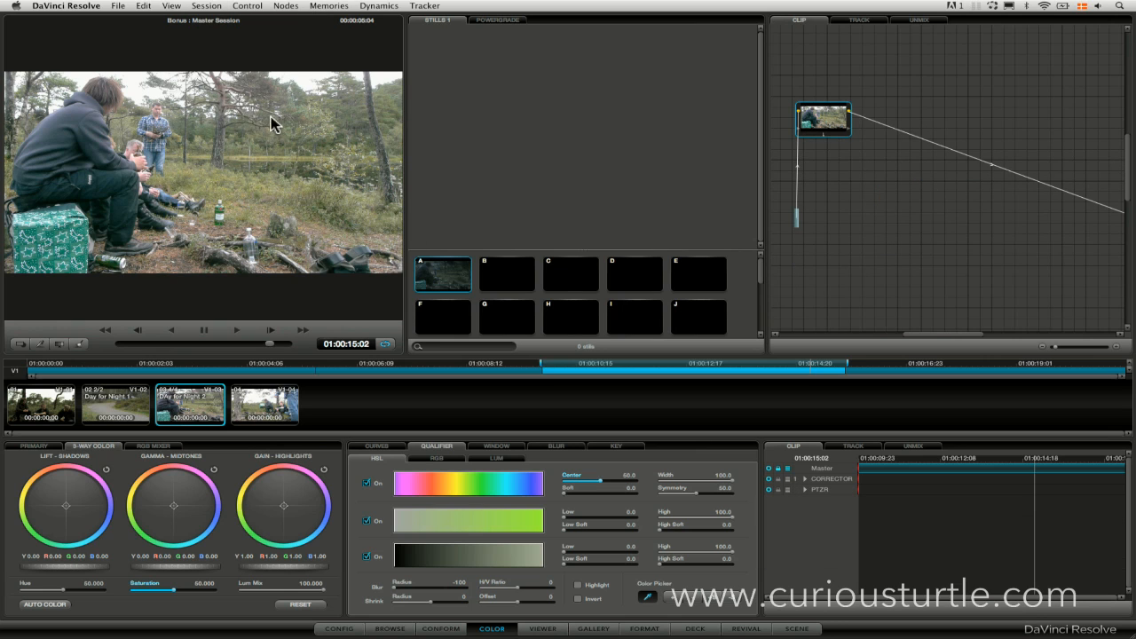
# Pull down the white end of node 1's custom curves, add a control point in the shadows, and reduce saturation to about 32.
pyautogui.click(389, 446)
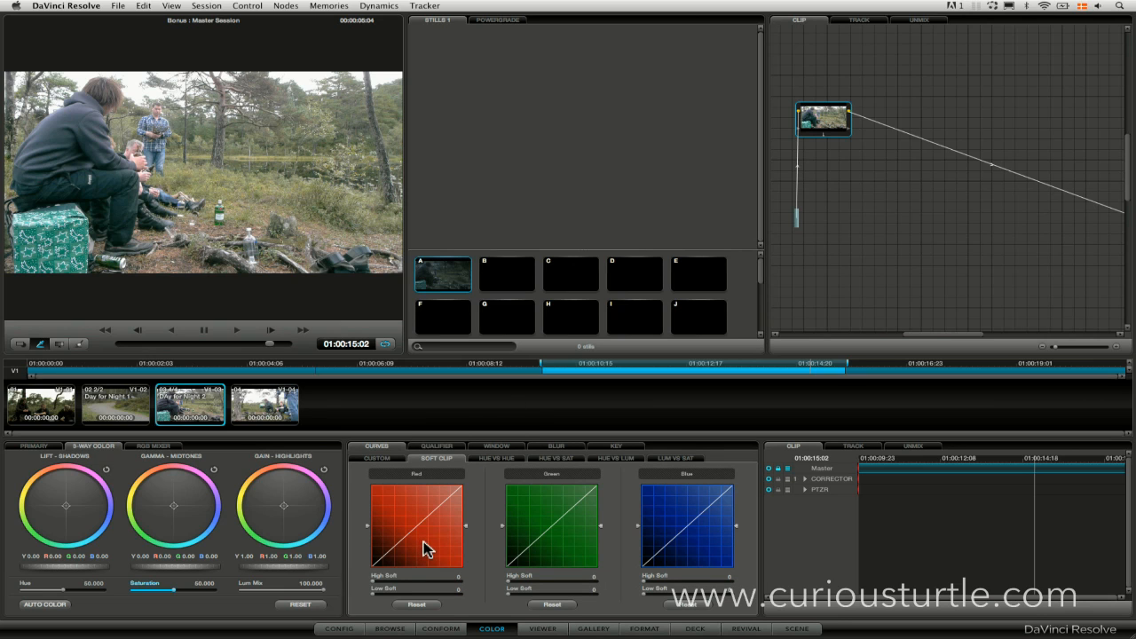
pyautogui.click(385, 458)
pyautogui.moveTo(443, 494); pyautogui.dragTo(446, 527)
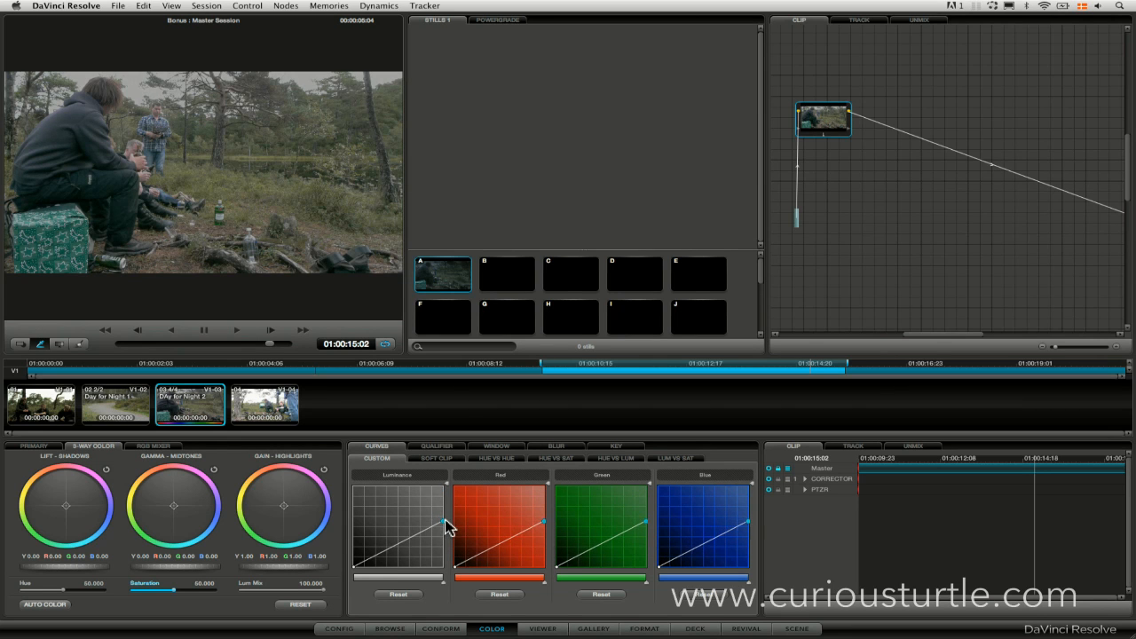
pyautogui.moveTo(354, 571); pyautogui.dragTo(379, 552)
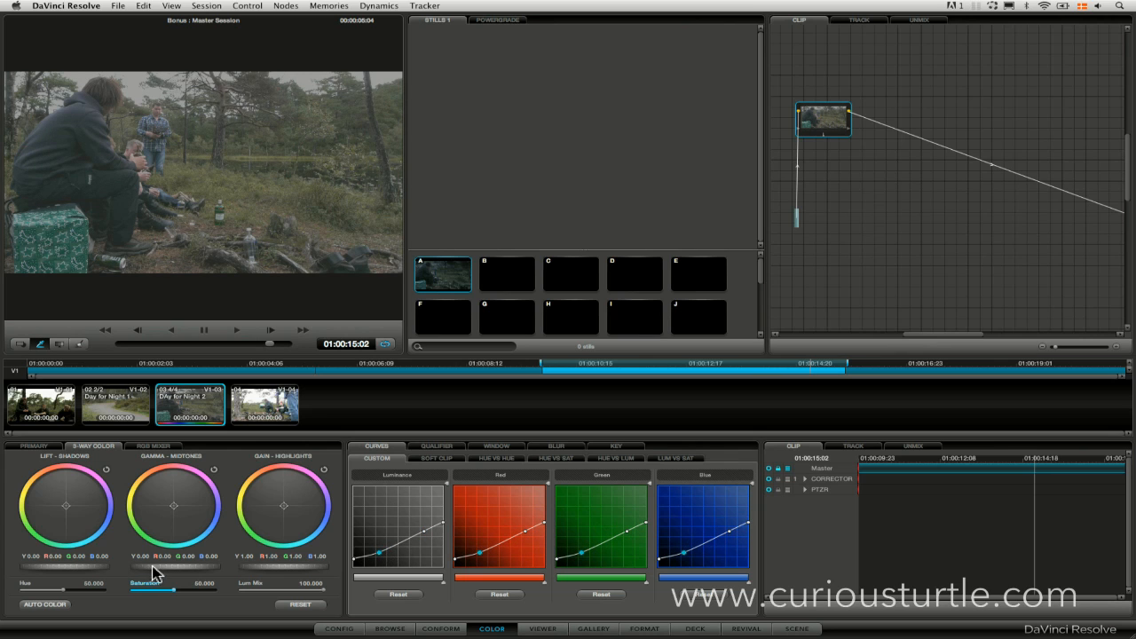
pyautogui.moveTo(172, 590); pyautogui.dragTo(108, 596)
# Add a layer node beneath node 1 and push its gamma and lift color balance strongly toward blue.
pyautogui.click(299, 5)
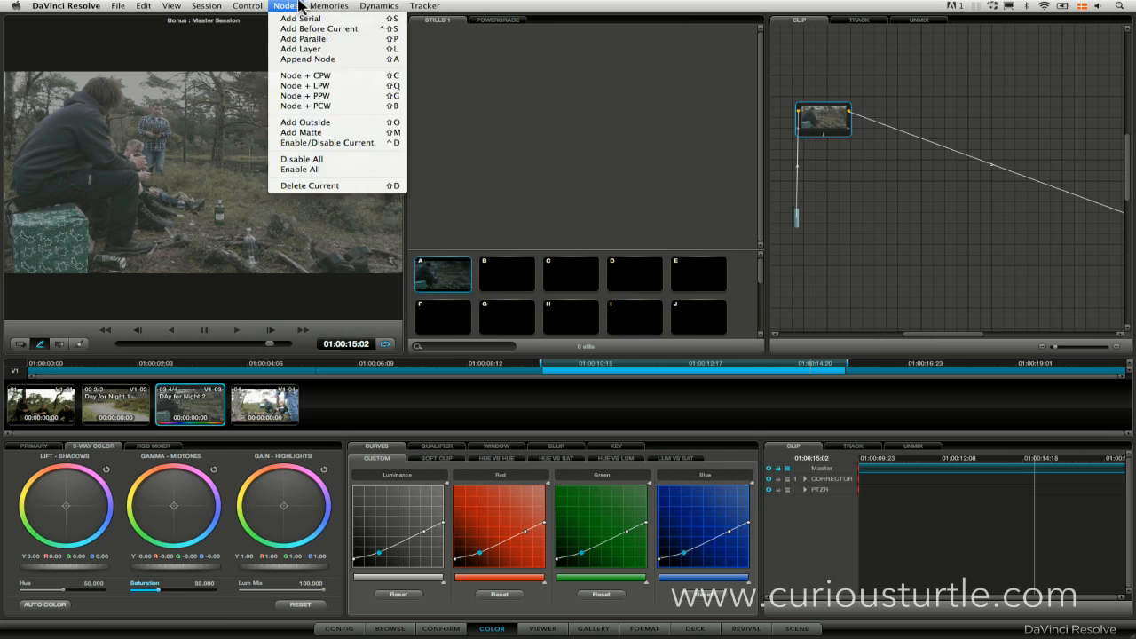
pyautogui.click(337, 48)
pyautogui.moveTo(891, 124); pyautogui.dragTo(932, 123)
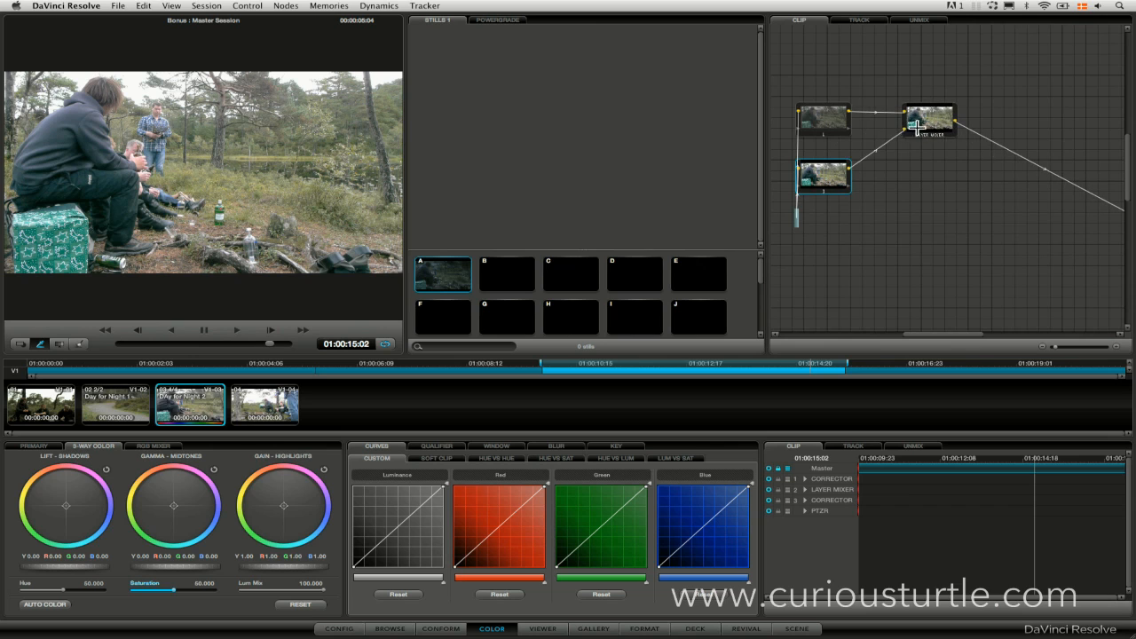
pyautogui.moveTo(827, 178); pyautogui.dragTo(845, 178)
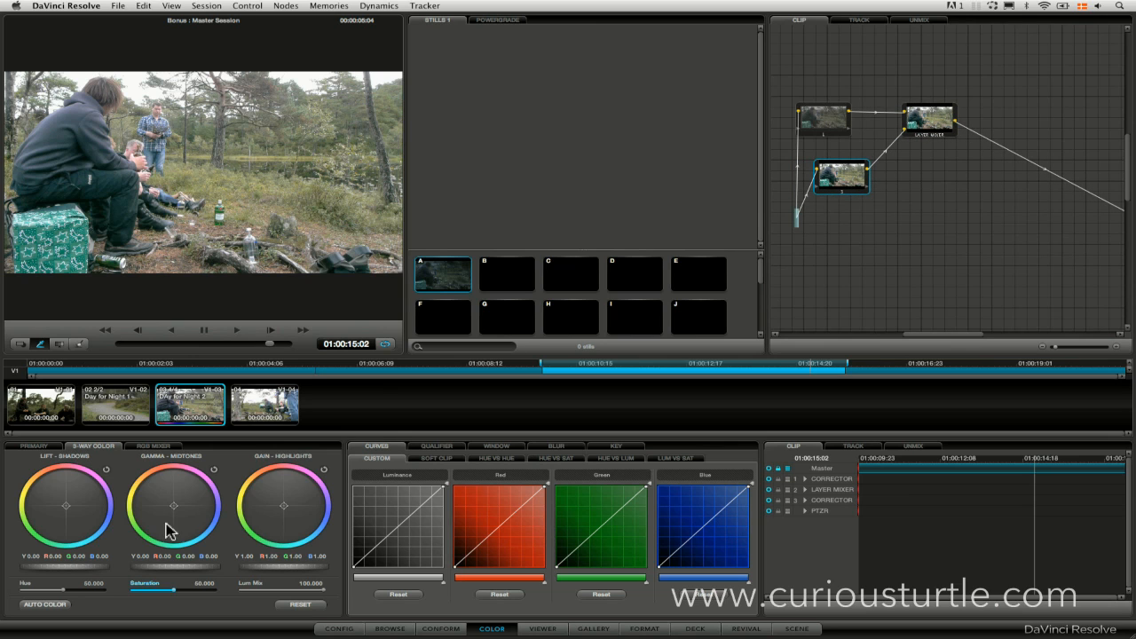
pyautogui.moveTo(175, 512); pyautogui.dragTo(405, 557)
pyautogui.moveTo(62, 520)
pyautogui.mouseDown()
pyautogui.moveTo(241, 528)
pyautogui.moveTo(228, 562)
pyautogui.moveTo(194, 558)
pyautogui.mouseUp()
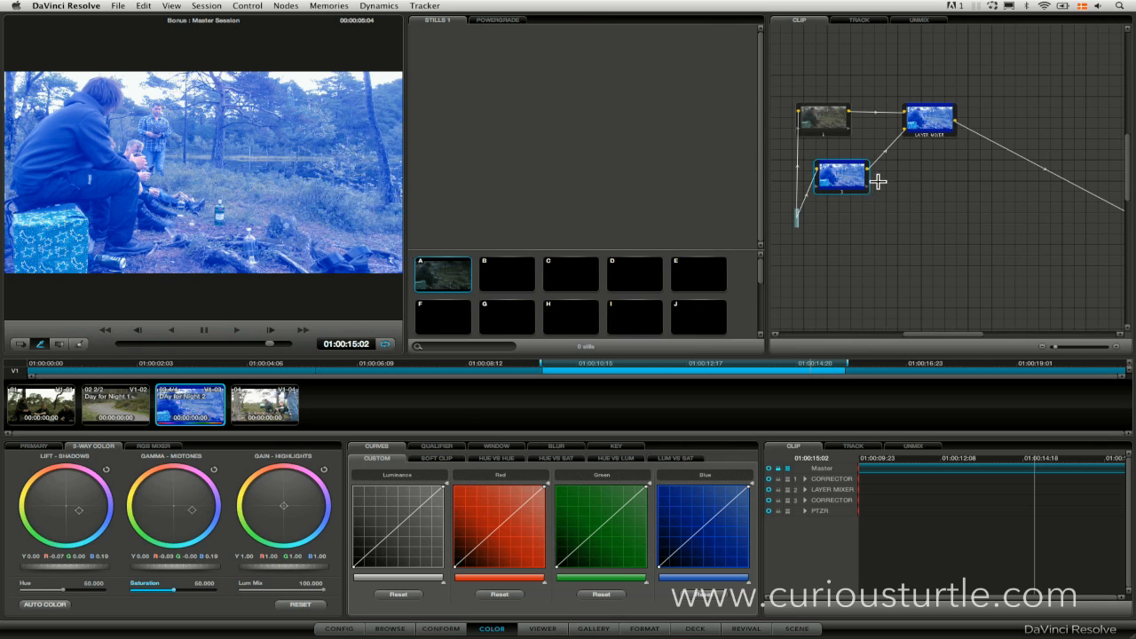
# Set the layer mixer's composite mode to Multiply.
pyautogui.rightClick(918, 131)
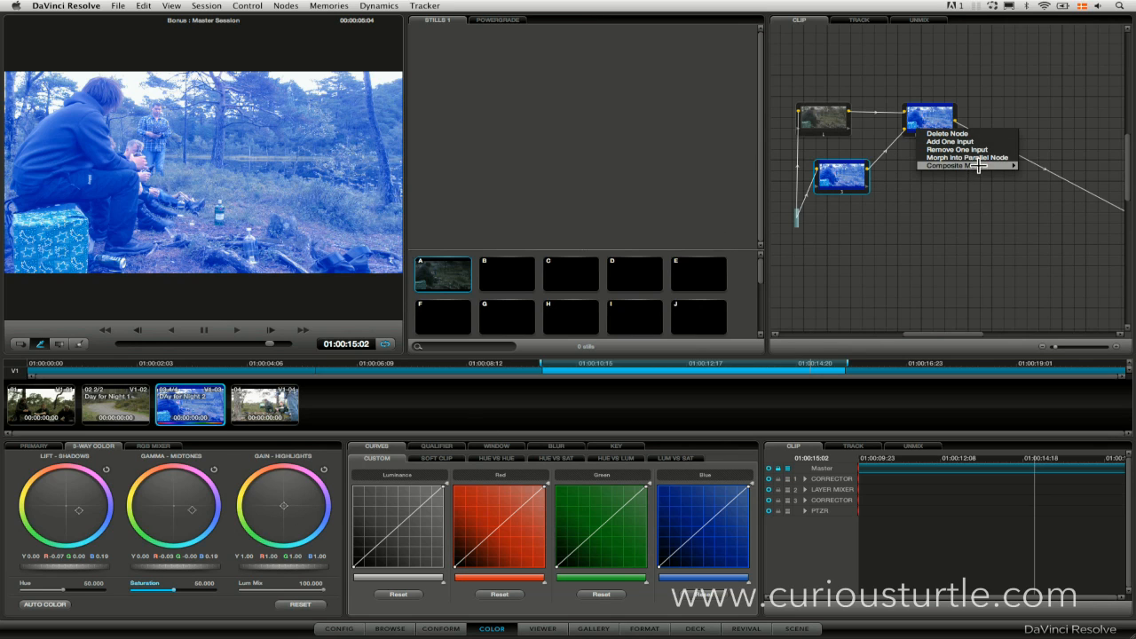
pyautogui.moveTo(978, 166)
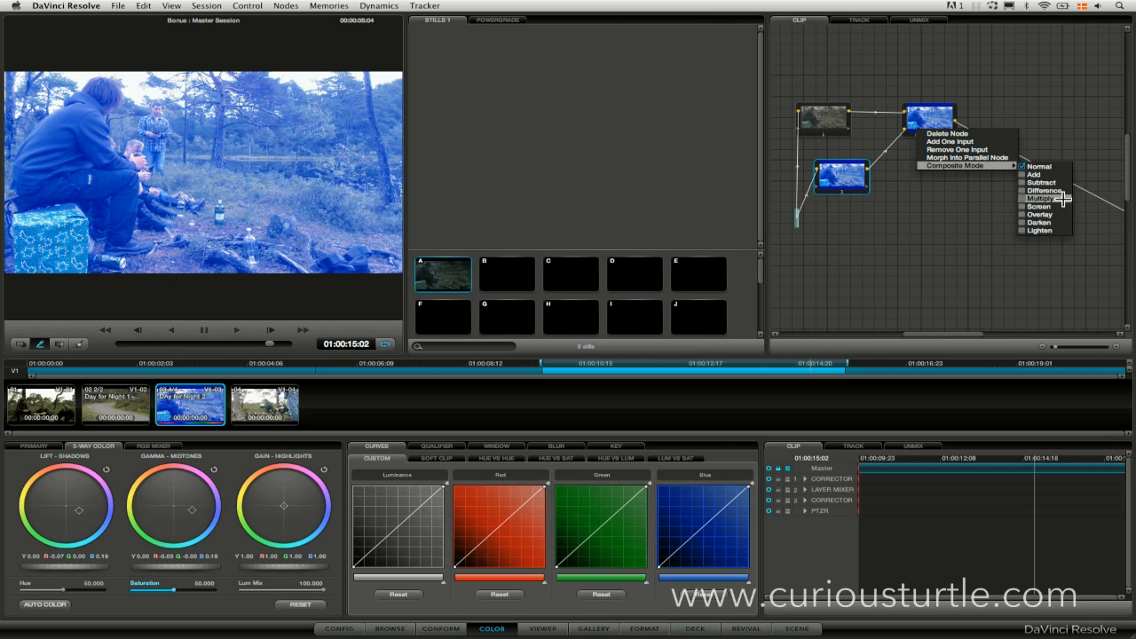
pyautogui.click(1062, 197)
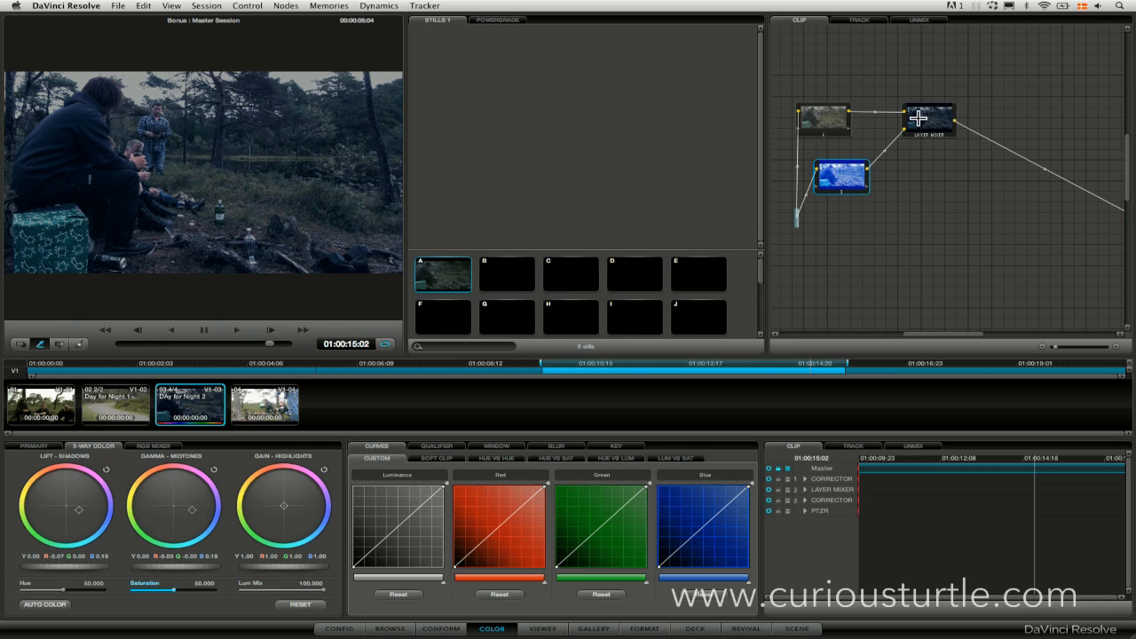
# Disable and re-enable the blue layer node to compare, and lower its key output gain to about 0.88.
pyautogui.click(842, 191)
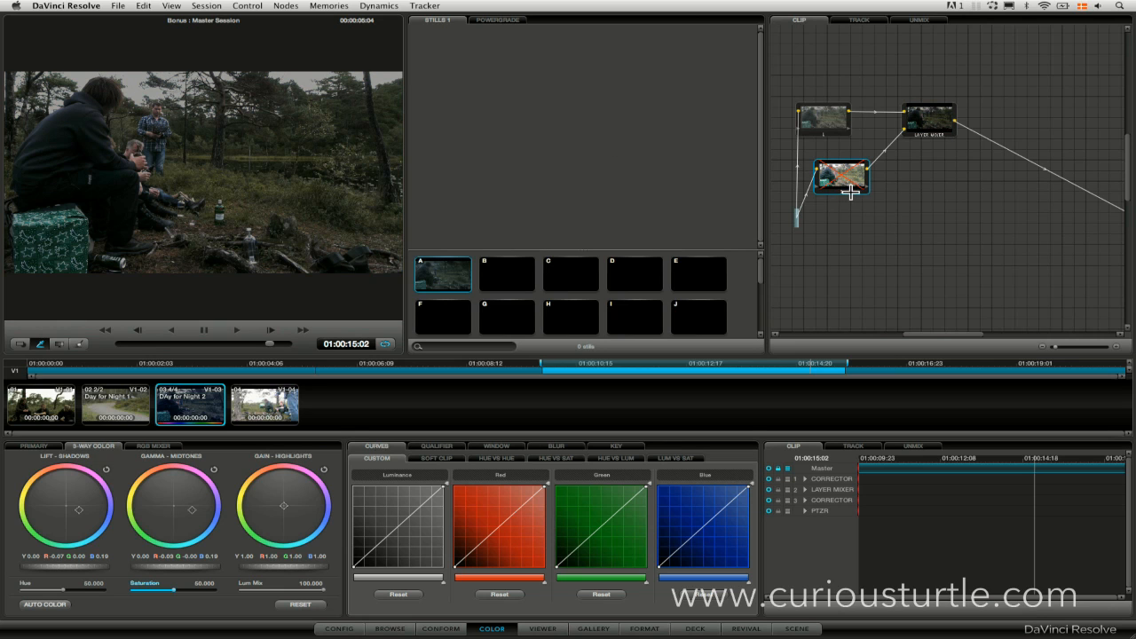
pyautogui.click(842, 191)
pyautogui.click(843, 192)
pyautogui.click(846, 192)
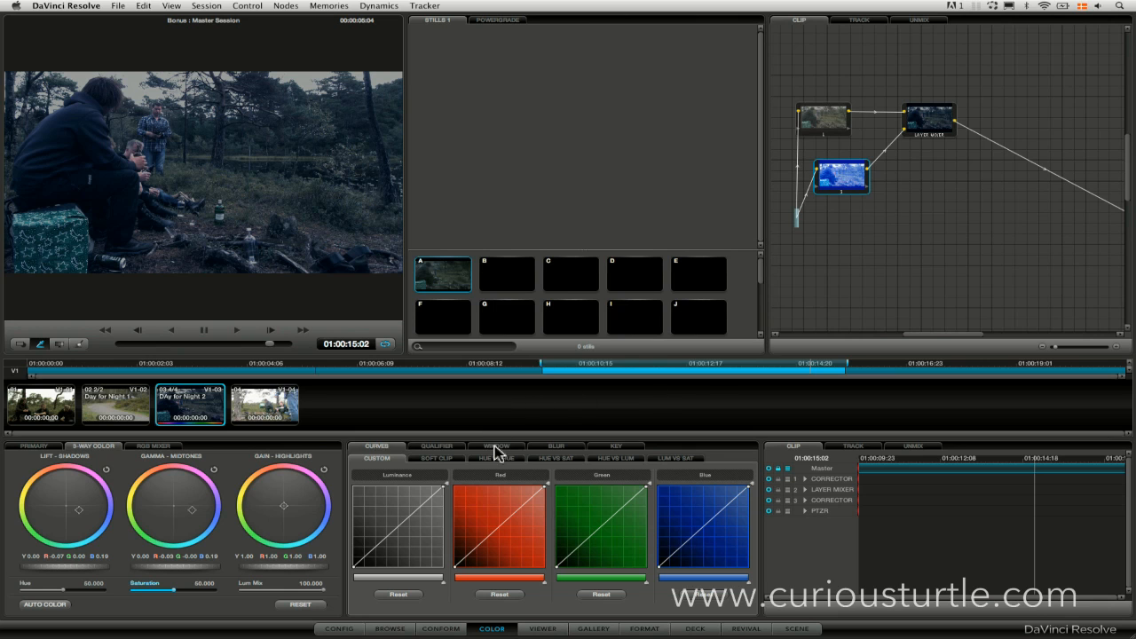
pyautogui.click(619, 447)
pyautogui.moveTo(600, 508); pyautogui.dragTo(575, 515)
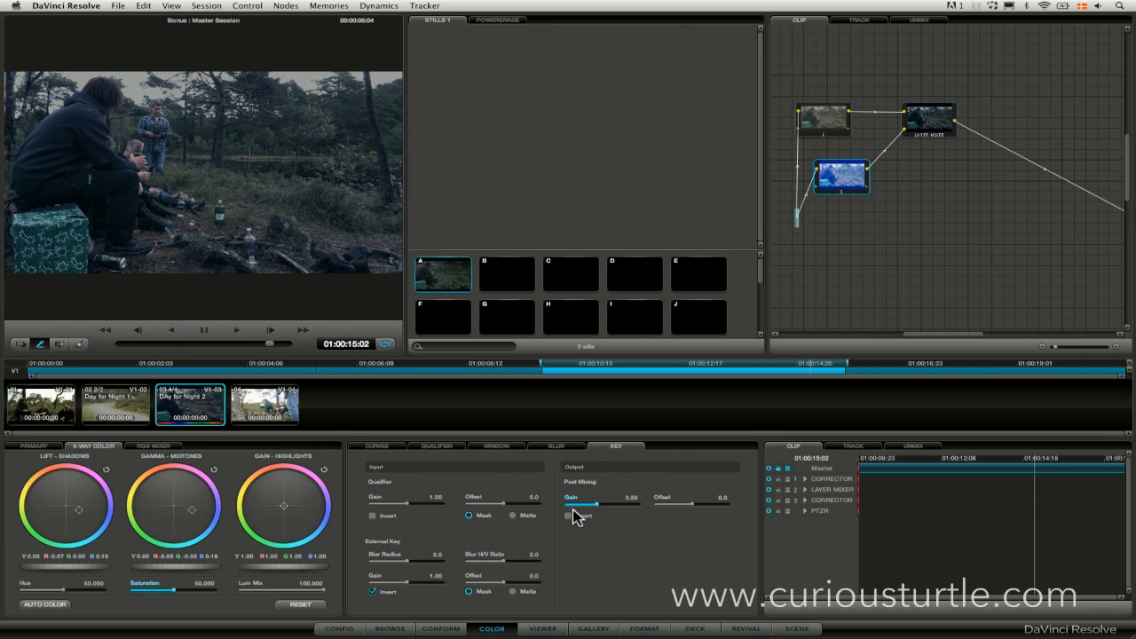
# Add a serial node after the layer mixer.
pyautogui.click(928, 121)
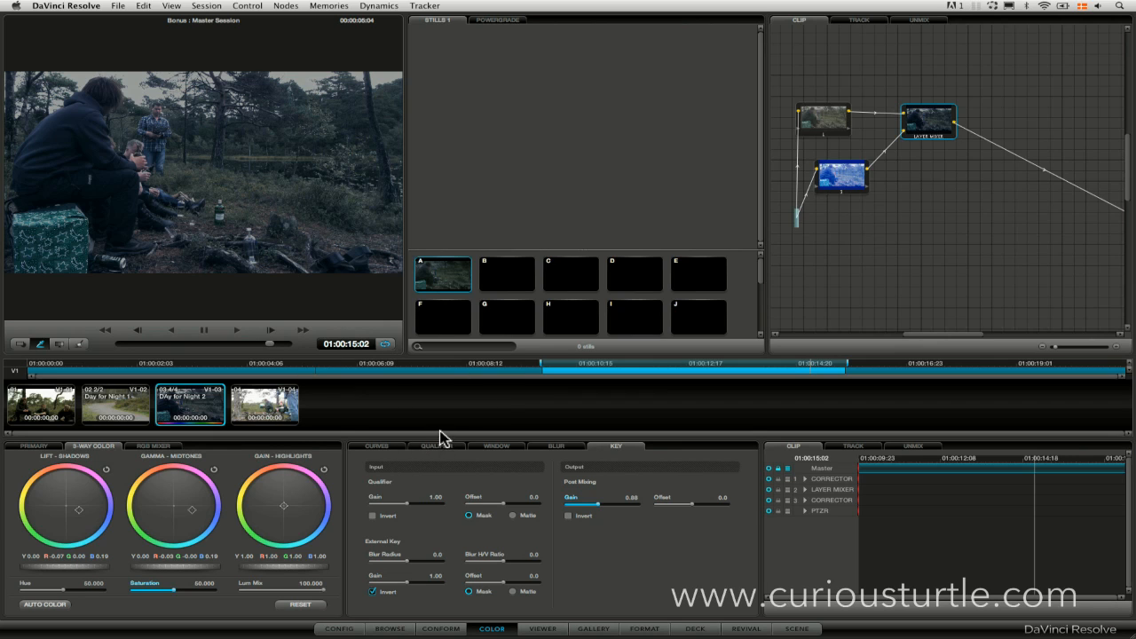
pyautogui.click(286, 6)
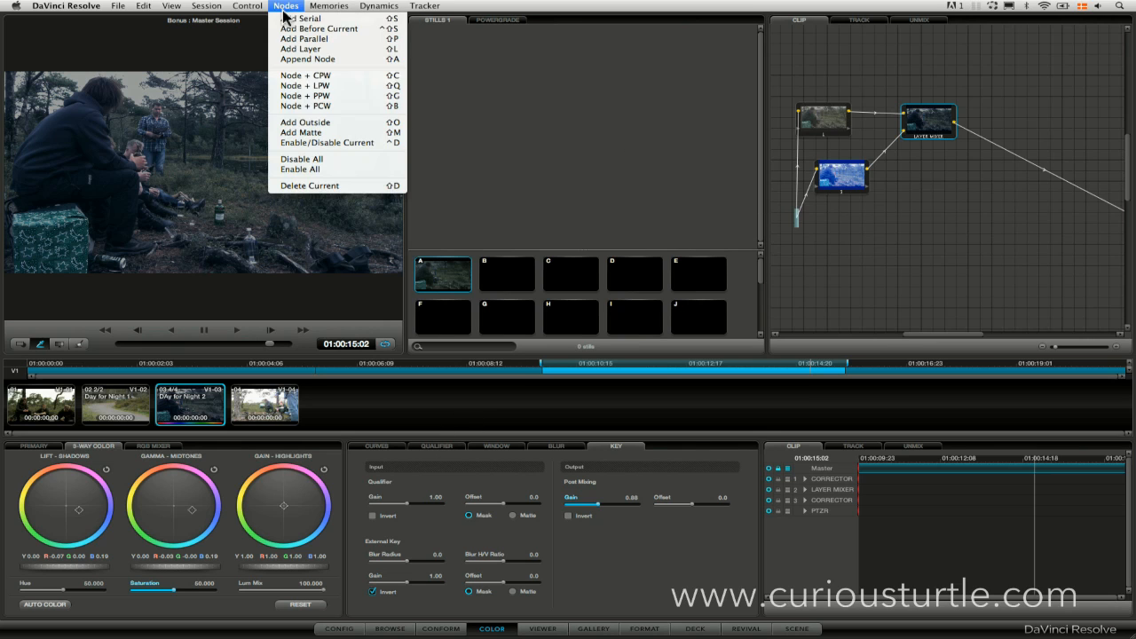
pyautogui.click(337, 20)
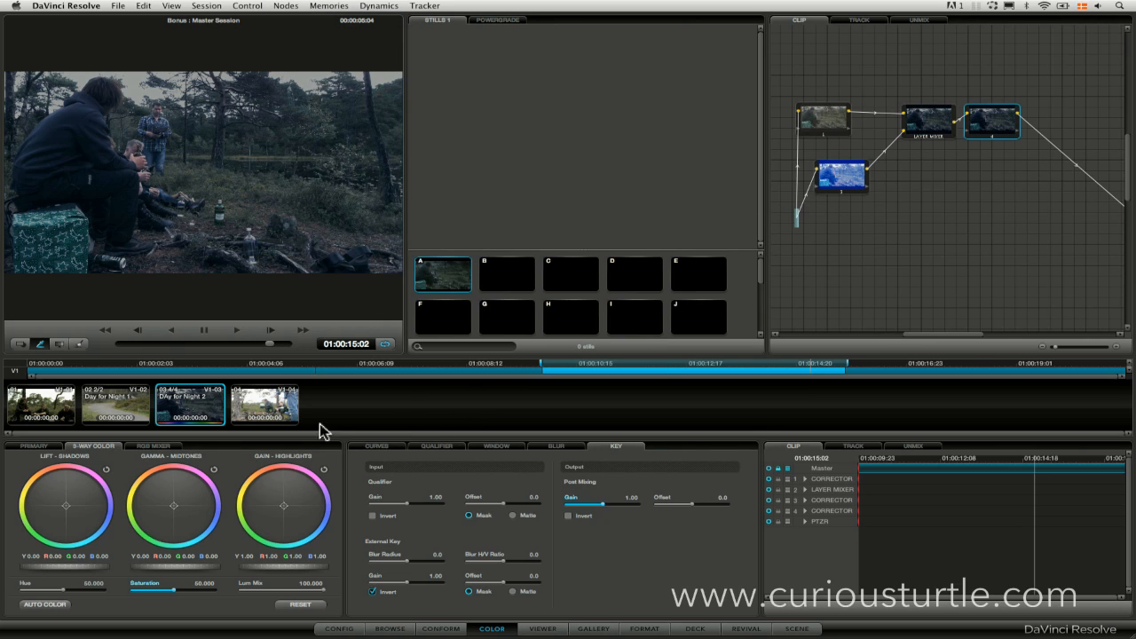
# Enable a Curve window on the new serial node and outline the forest background above and beside the seated people.
pyautogui.click(444, 447)
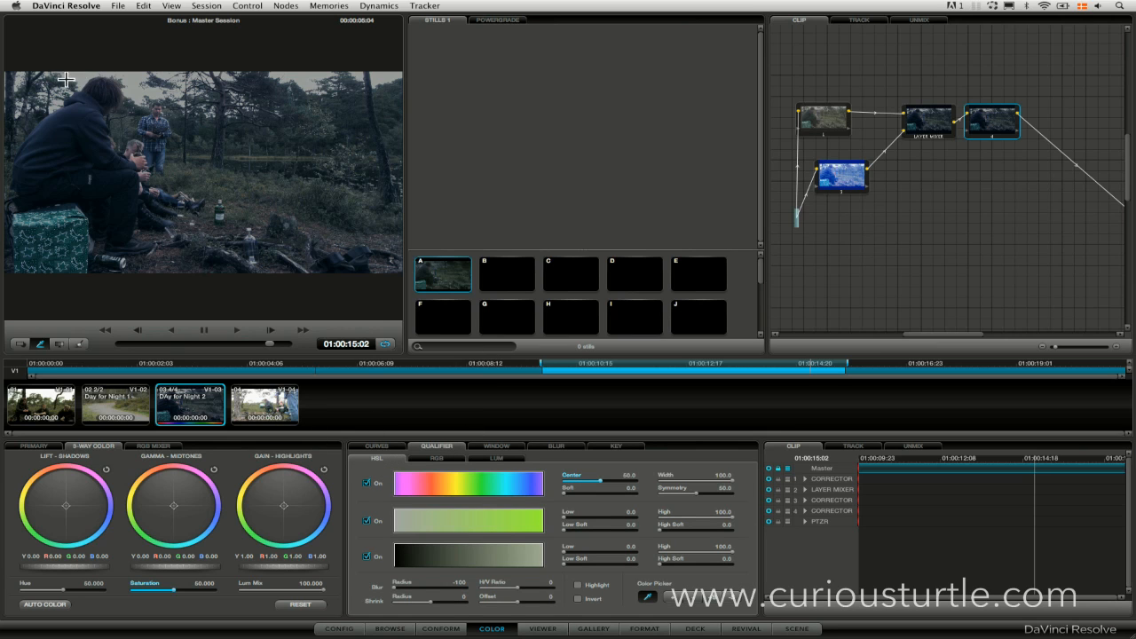
pyautogui.click(490, 448)
pyautogui.click(381, 593)
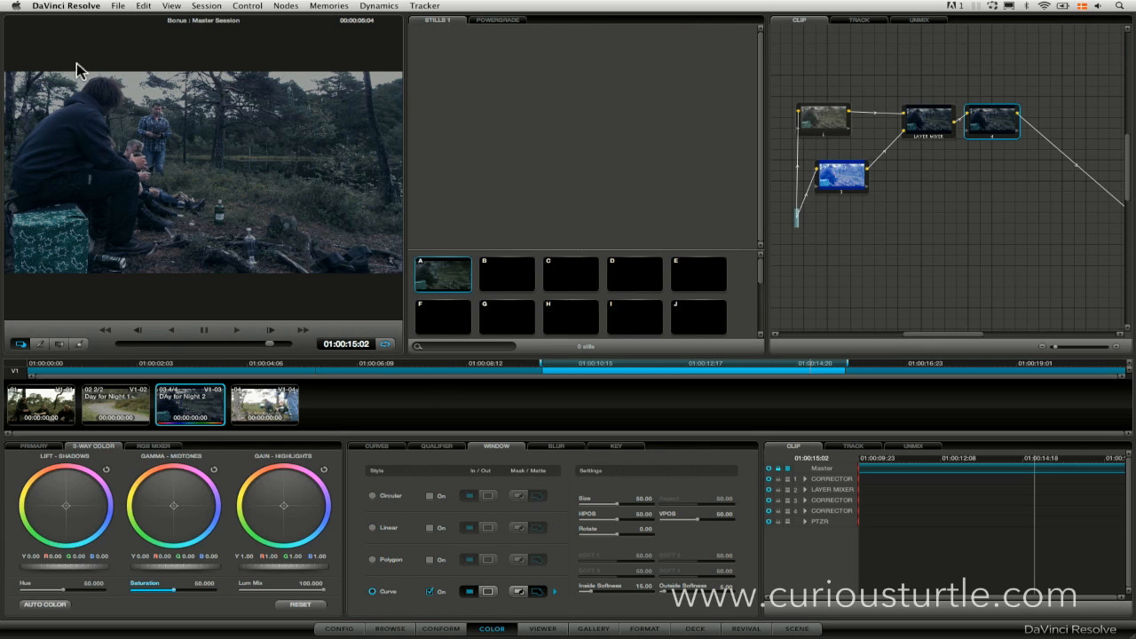
pyautogui.click(7, 105)
pyautogui.click(100, 60)
pyautogui.click(188, 104)
pyautogui.click(244, 208)
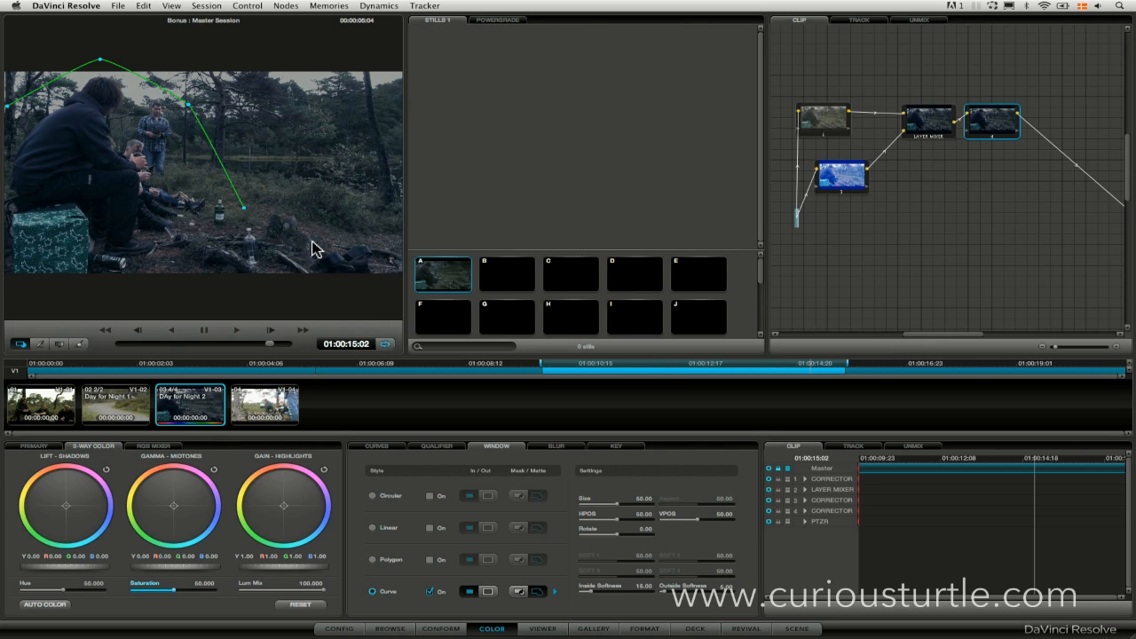
pyautogui.click(321, 239)
pyautogui.click(395, 262)
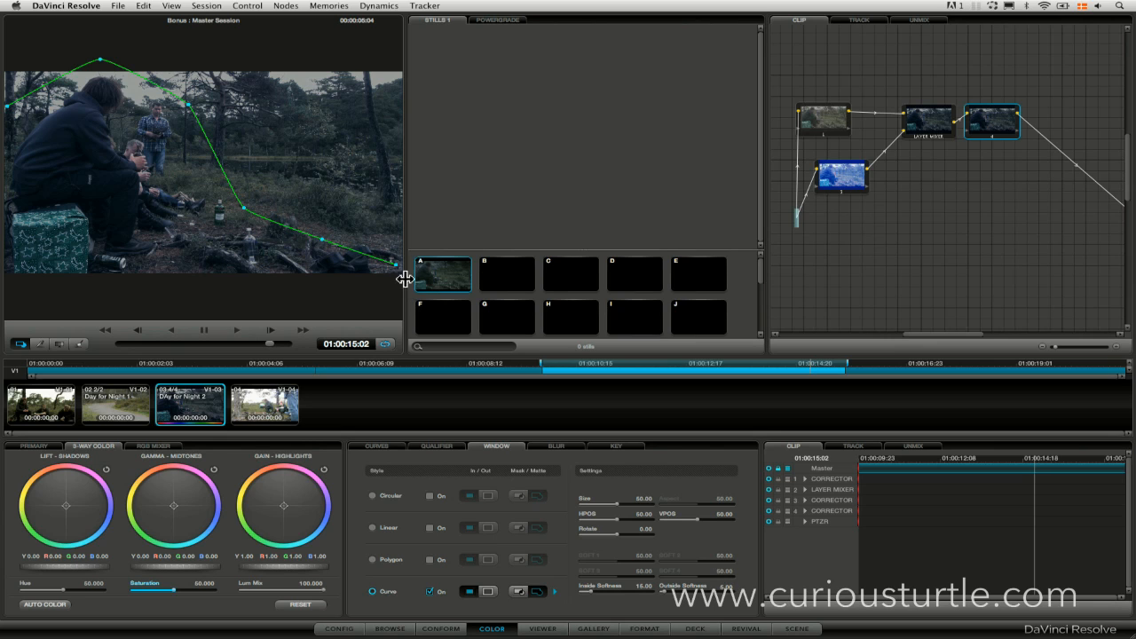
pyautogui.click(399, 59)
pyautogui.click(75, 33)
pyautogui.click(6, 106)
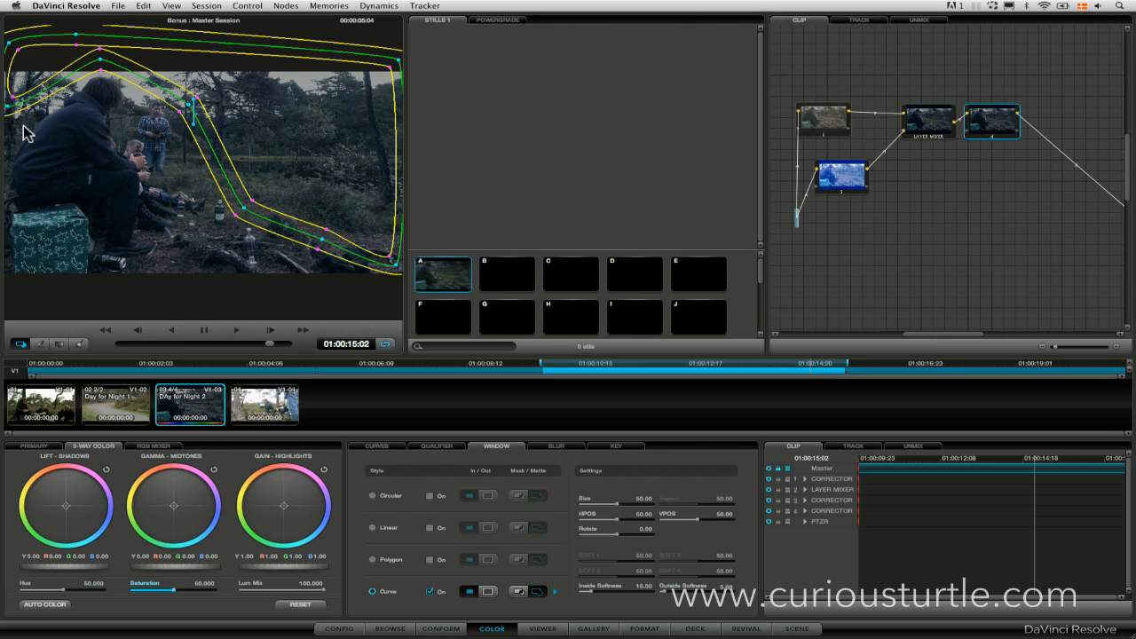
# Refine the curve window by lowering its point above the seated man's head and extending its far-side corners to the frame edge.
pyautogui.click(100, 60)
pyautogui.moveTo(100, 63); pyautogui.dragTo(99, 67)
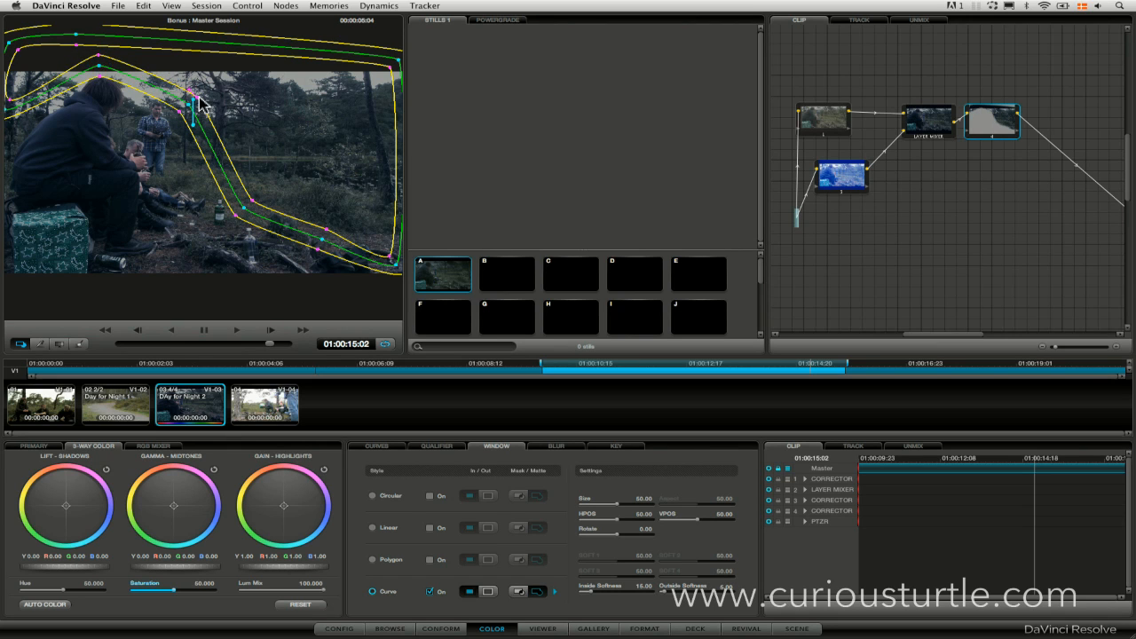
pyautogui.moveTo(396, 273); pyautogui.dragTo(411, 276)
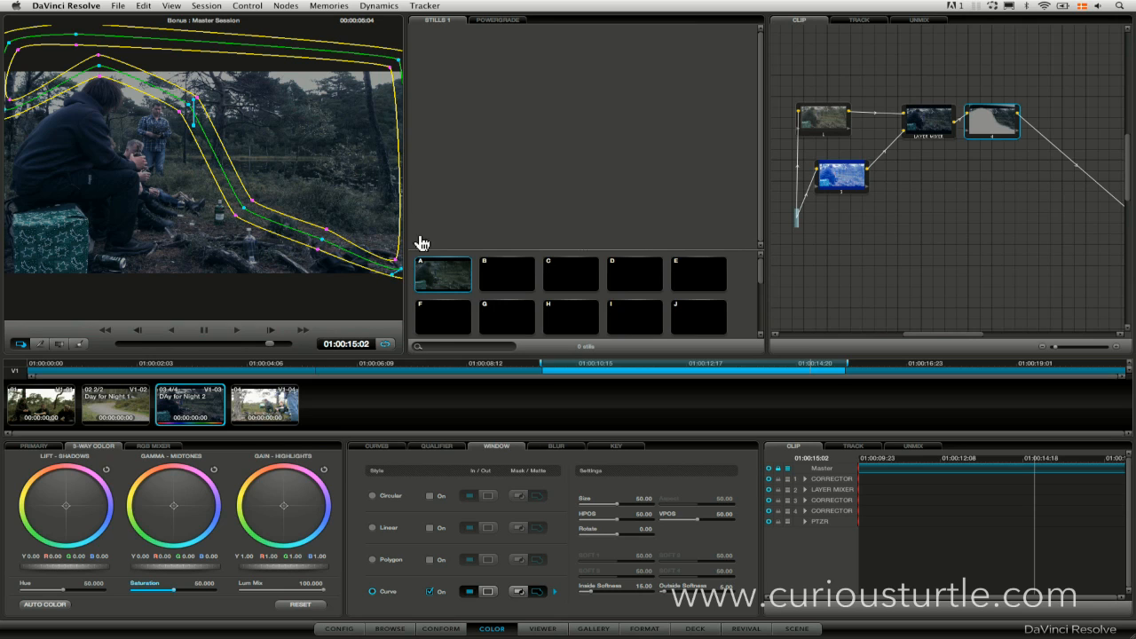
pyautogui.moveTo(401, 64)
pyautogui.mouseDown()
pyautogui.moveTo(414, 63)
pyautogui.moveTo(402, 62)
pyautogui.mouseUp()
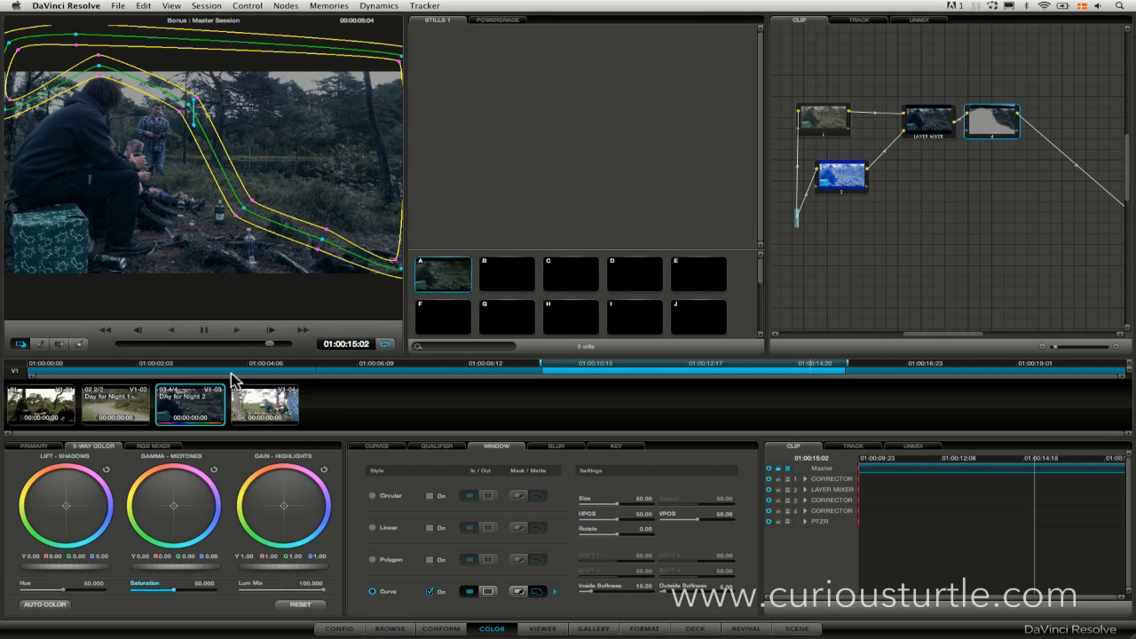
pyautogui.click(20, 344)
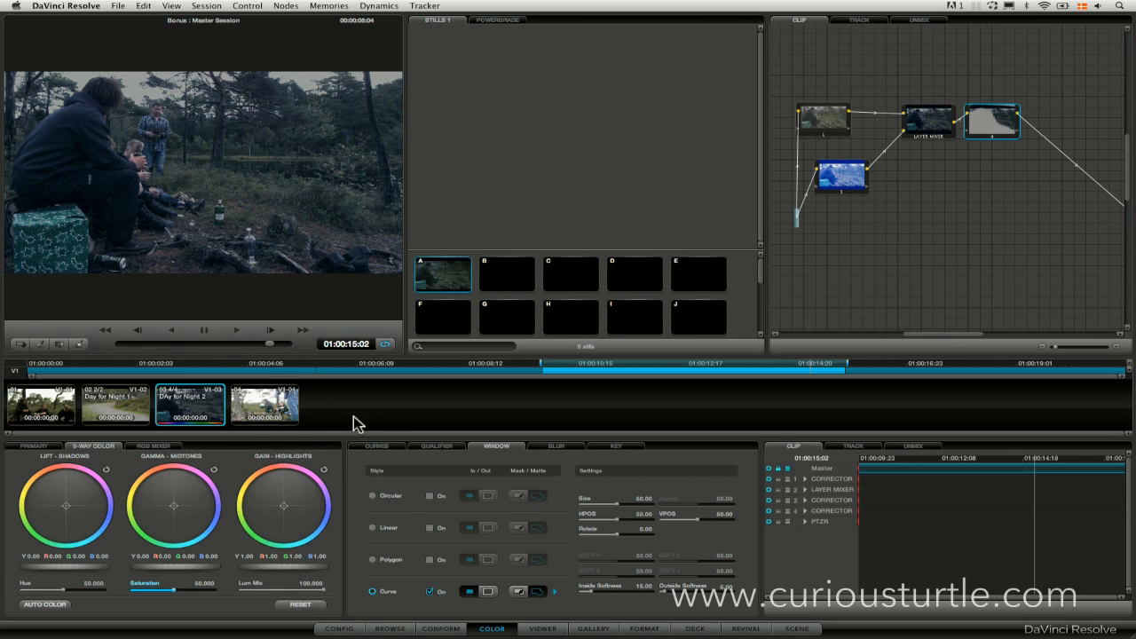
# Darken the windowed background by lowering the highlights, midtones and shadows of the linked luminance and RGB curves.
pyautogui.click(374, 448)
pyautogui.moveTo(398, 526); pyautogui.dragTo(401, 537)
pyautogui.moveTo(434, 499); pyautogui.dragTo(401, 544)
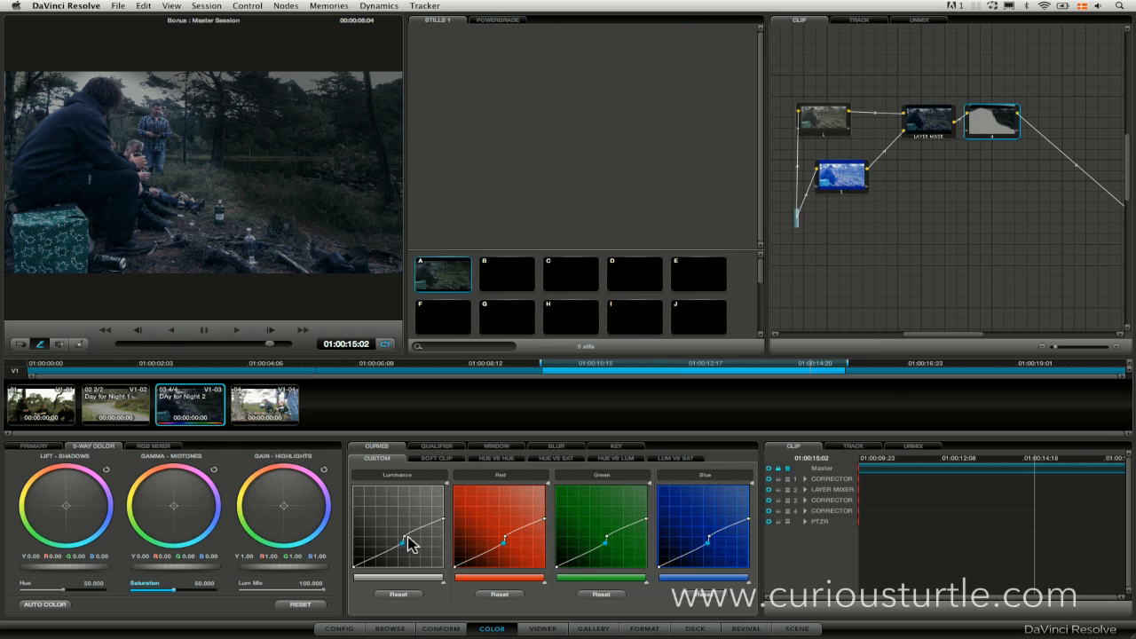
pyautogui.rightClick(406, 536)
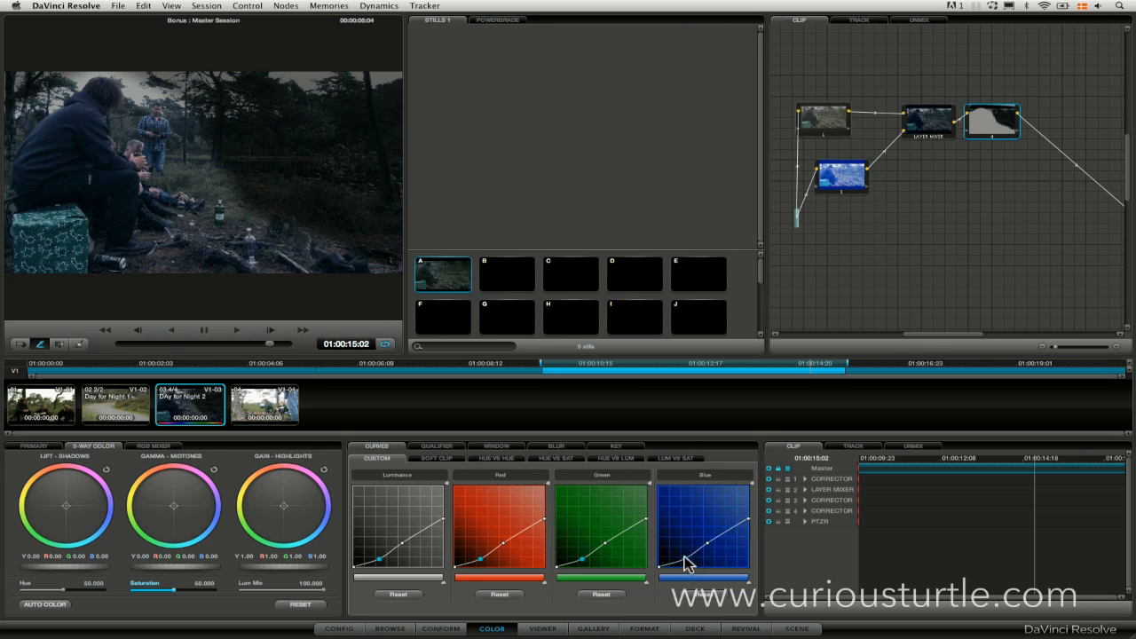
# Raise the curve window's inside softness to about 28 and increase its outside softness.
pyautogui.click(497, 447)
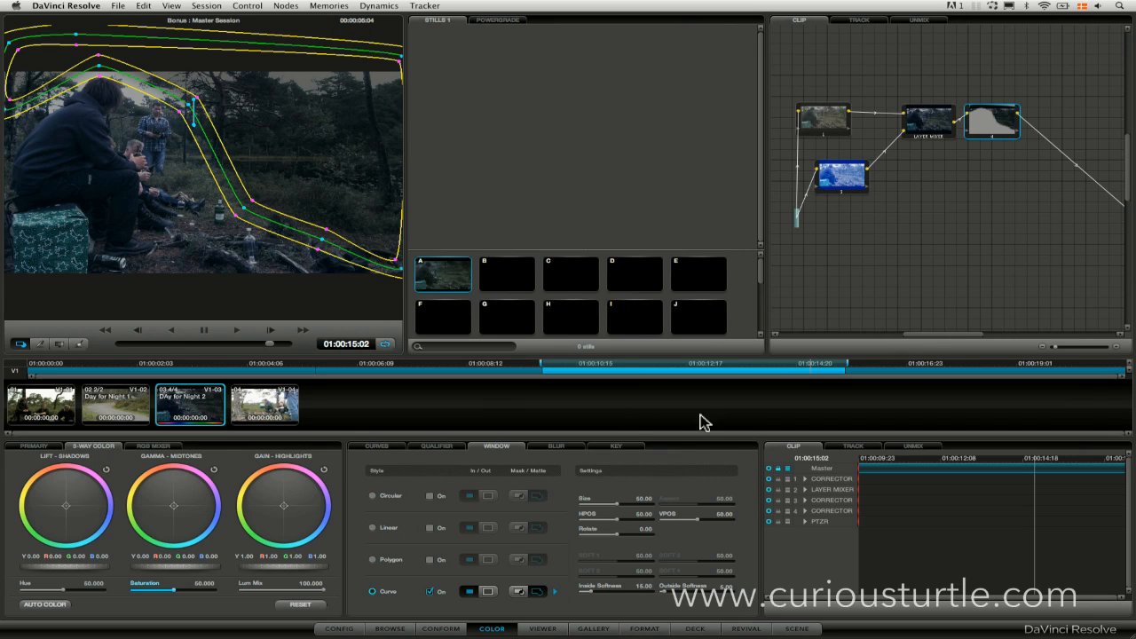
pyautogui.moveTo(595, 592); pyautogui.dragTo(685, 600)
pyautogui.click(21, 344)
pyautogui.click(21, 343)
# Lower the curve window's points over the seated man's head and beside the standing man, and hide the window outline.
pyautogui.moveTo(98, 65); pyautogui.dragTo(98, 93)
pyautogui.moveTo(194, 99); pyautogui.dragTo(182, 115)
pyautogui.press('super+z')
pyautogui.hotkey('alt', 'h')
pyautogui.hotkey('alt', 'h')
pyautogui.hotkey('alt', 'h')
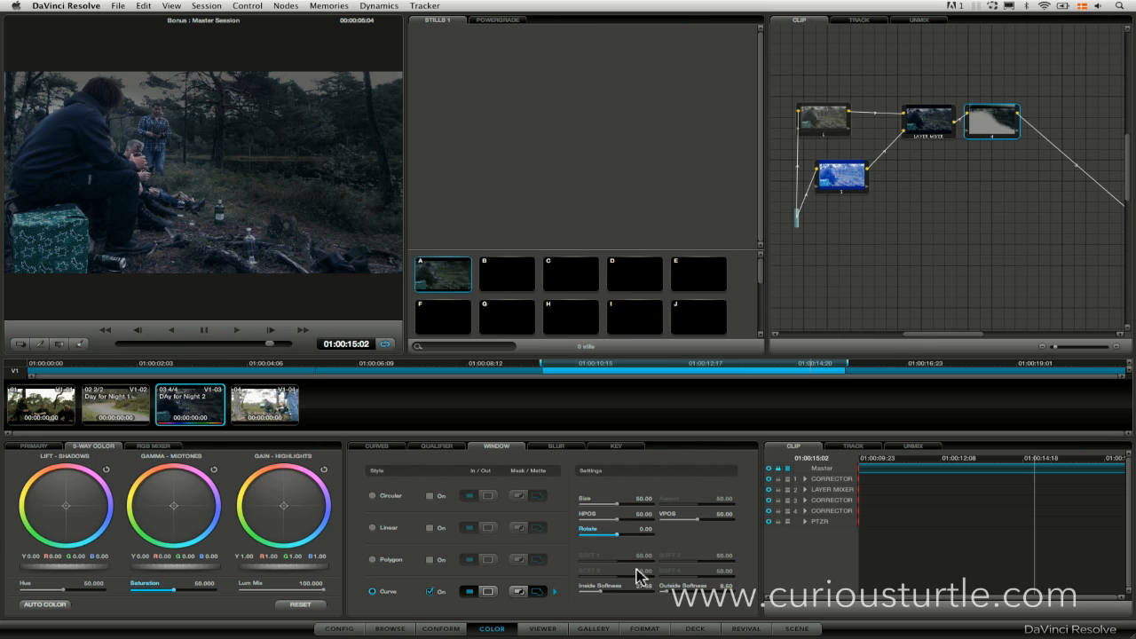
# Track the curve window forward to the clip's end and in reverse to its start, with pan, tilt, zoom and rotate enabled.
pyautogui.click(549, 631)
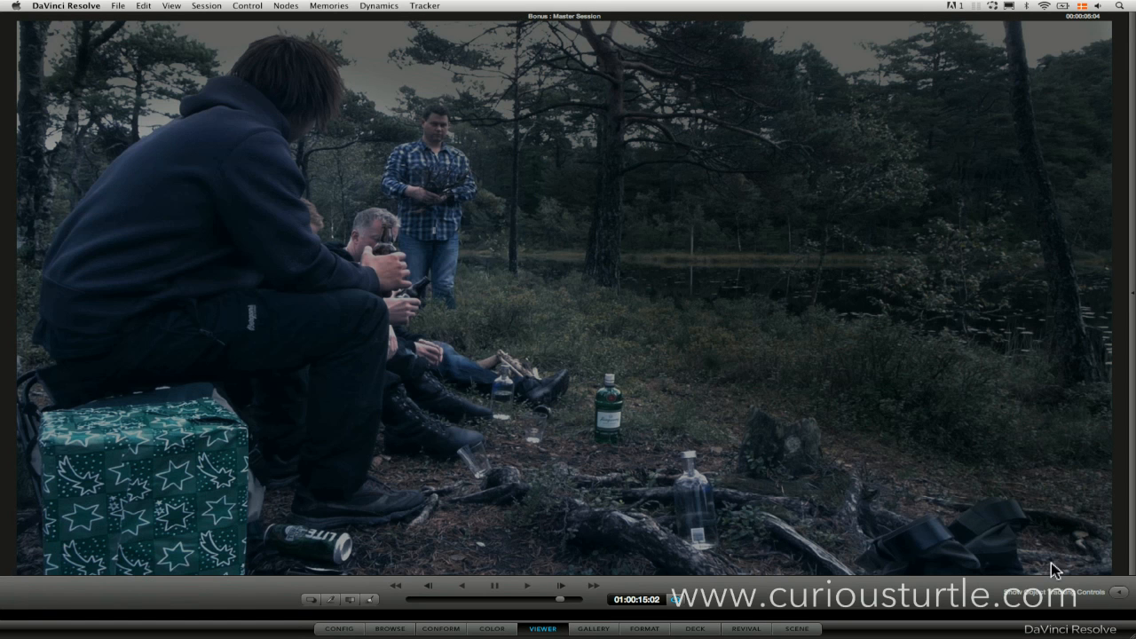
pyautogui.click(1119, 592)
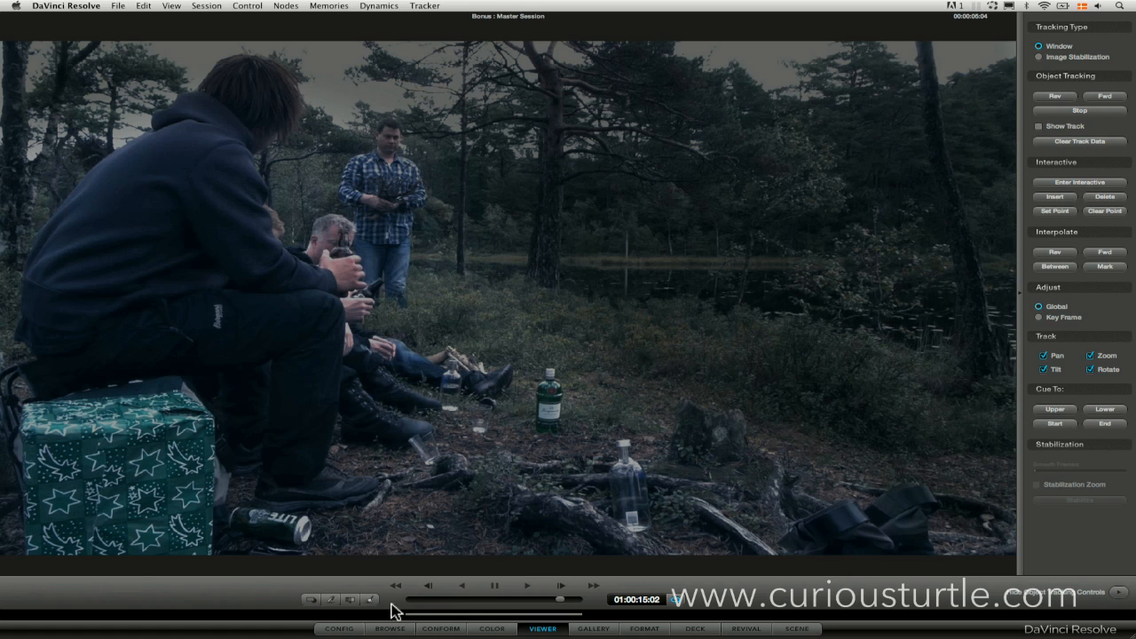
pyautogui.click(492, 628)
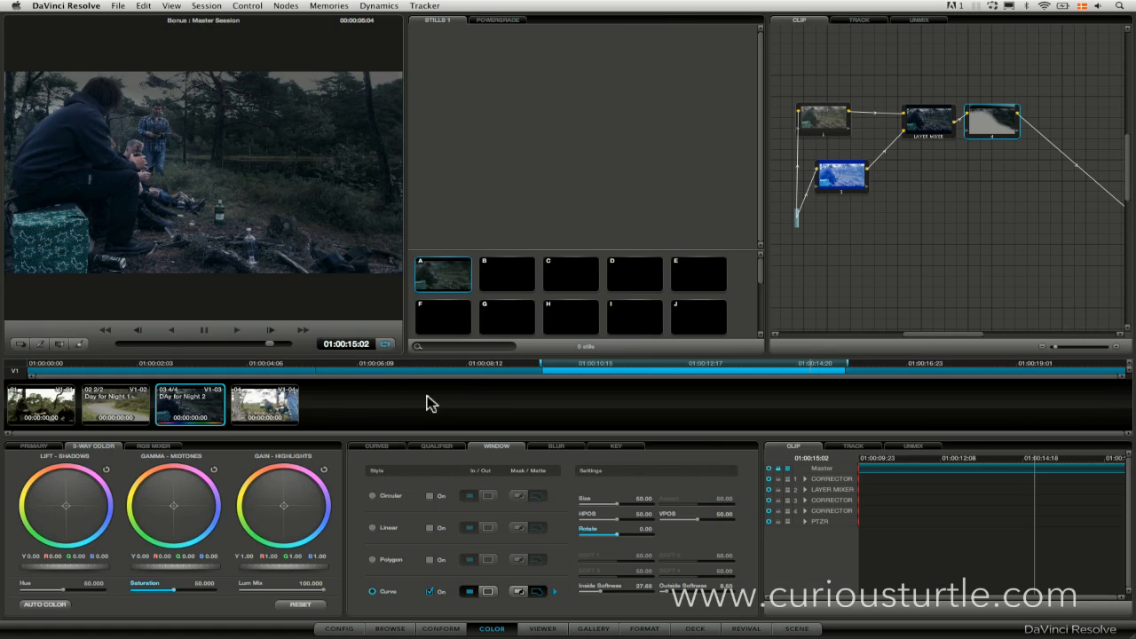
pyautogui.click(19, 343)
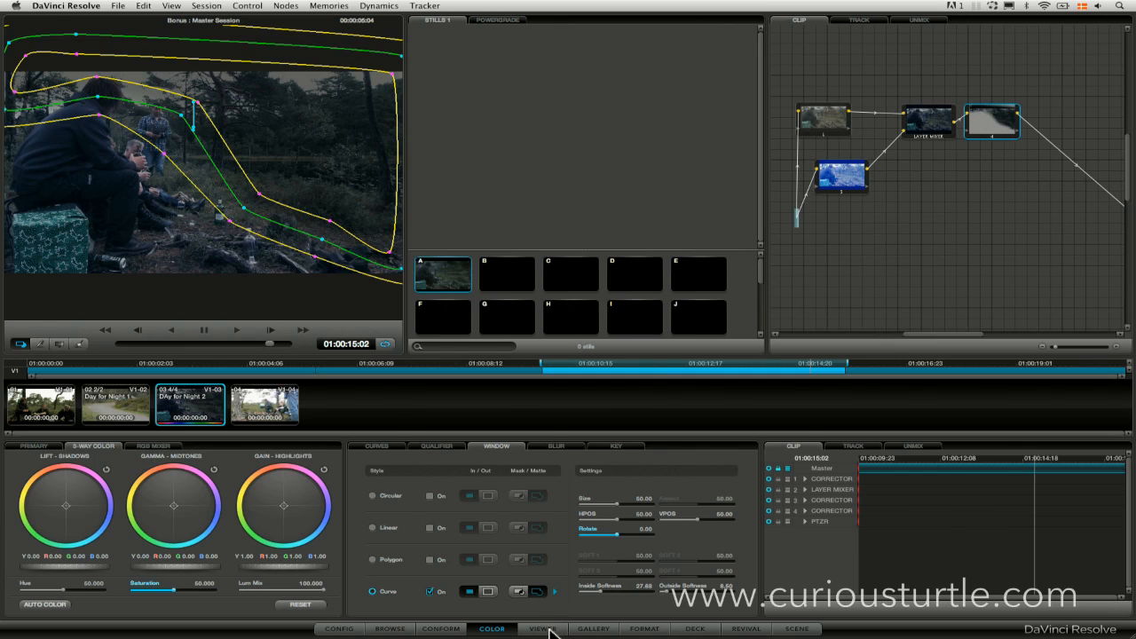
pyautogui.click(550, 629)
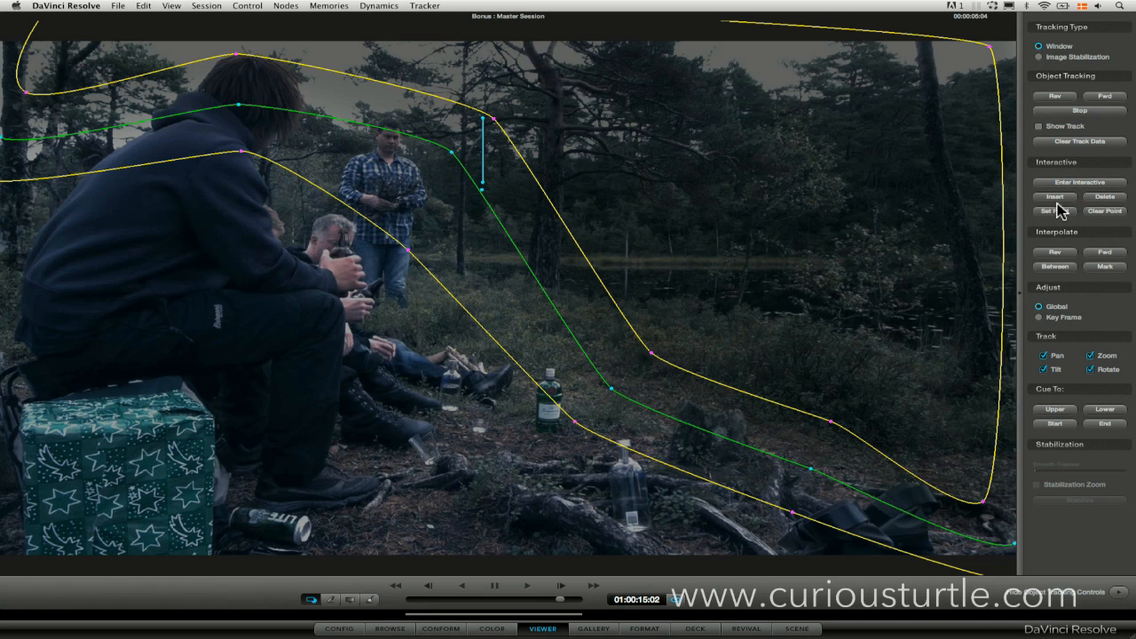
pyautogui.click(1103, 98)
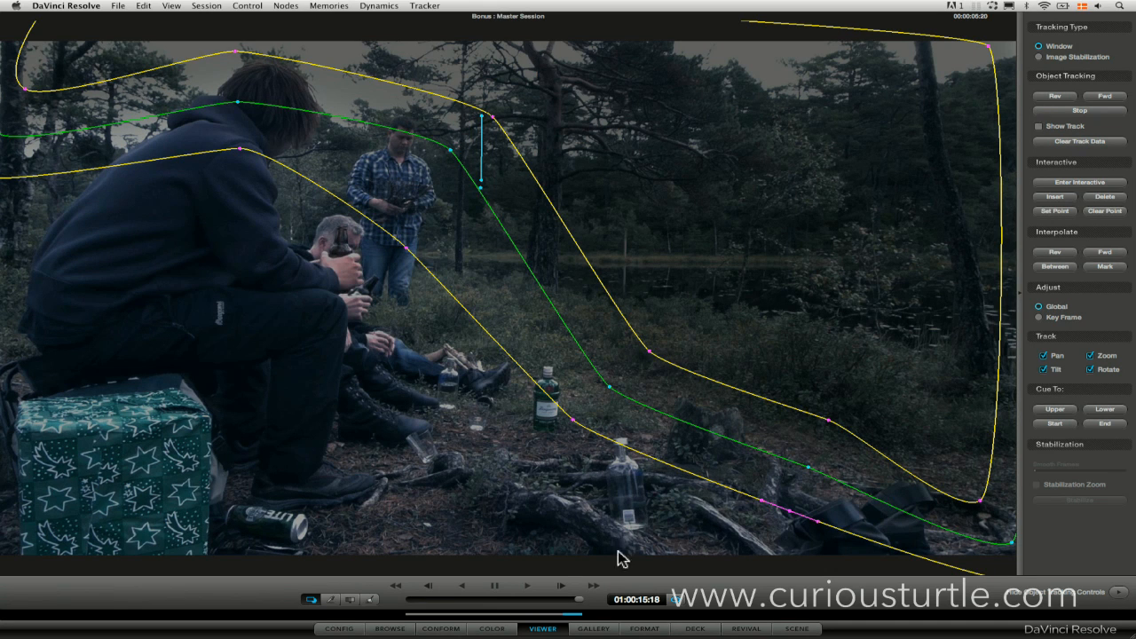
pyautogui.moveTo(576, 598); pyautogui.dragTo(567, 598)
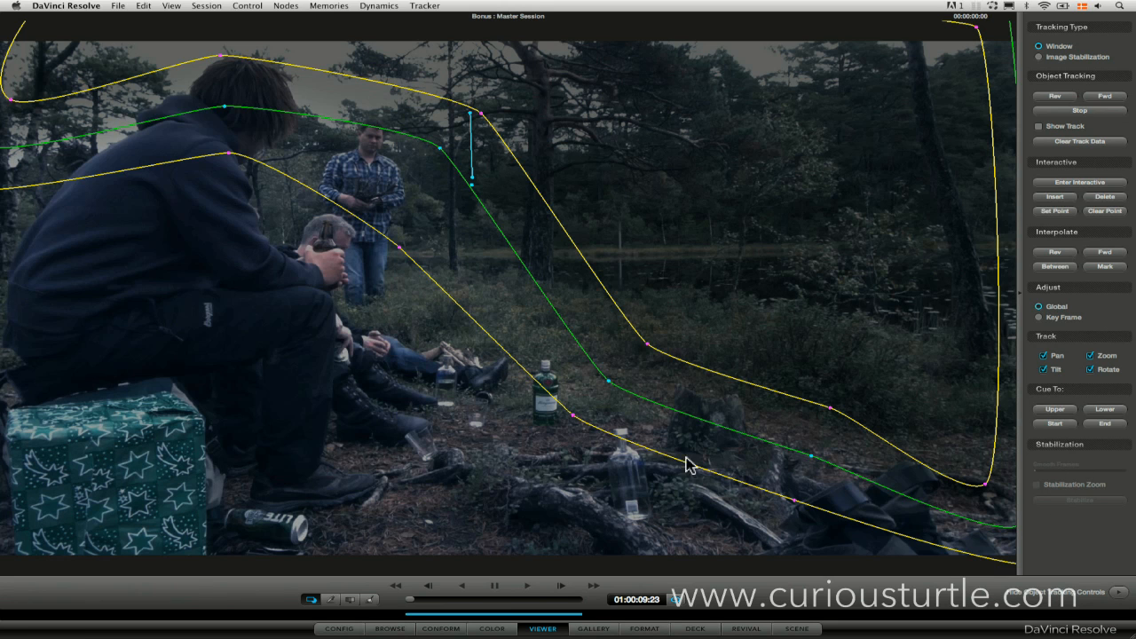
# Return to the color page and scrub to 01:00:13:21 to check the tracked window with its outline hidden.
pyautogui.click(495, 627)
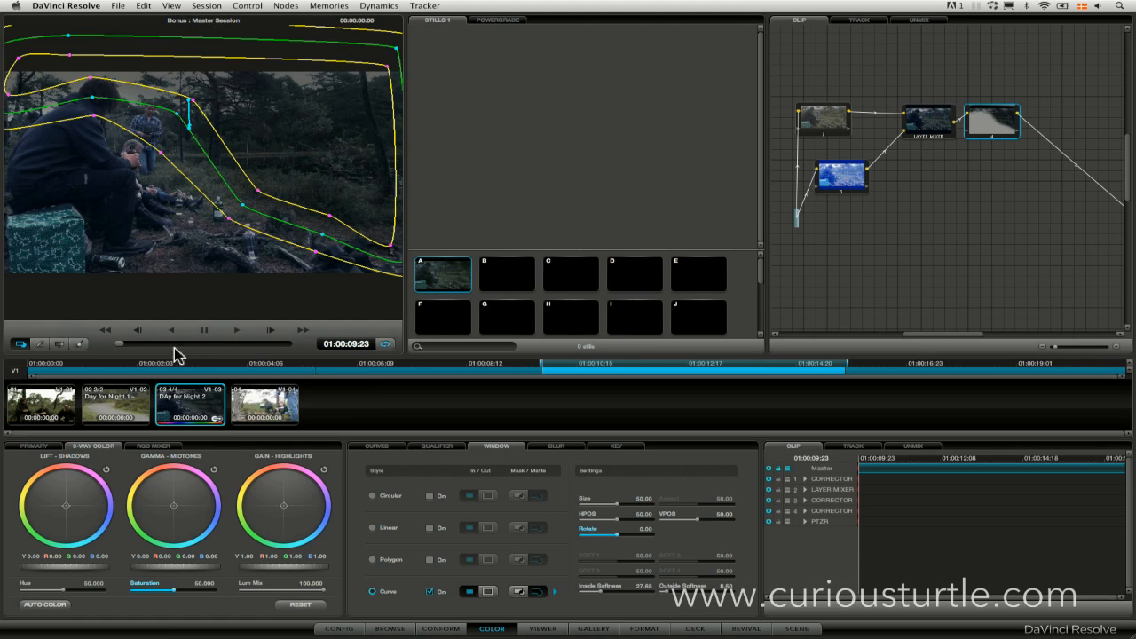
pyautogui.moveTo(152, 345); pyautogui.dragTo(234, 341)
pyautogui.click(20, 344)
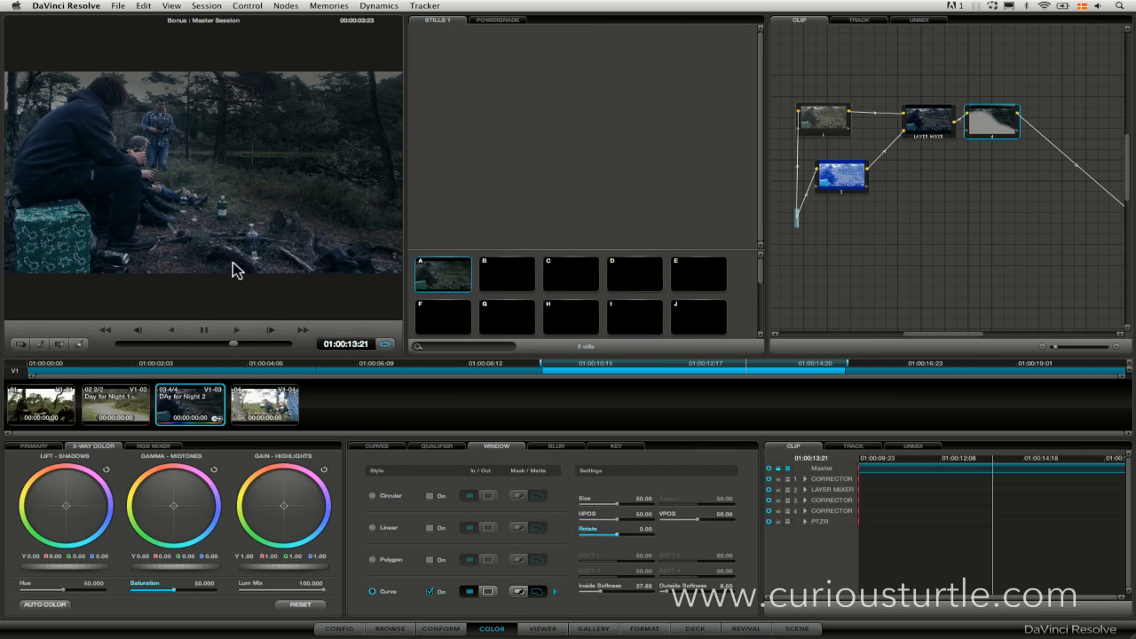
# Add a serial node with a soft circular window over the lower foreground ground opposite the seated people.
pyautogui.moveTo(986, 130); pyautogui.dragTo(988, 130)
pyautogui.hotkey('alt', 's')
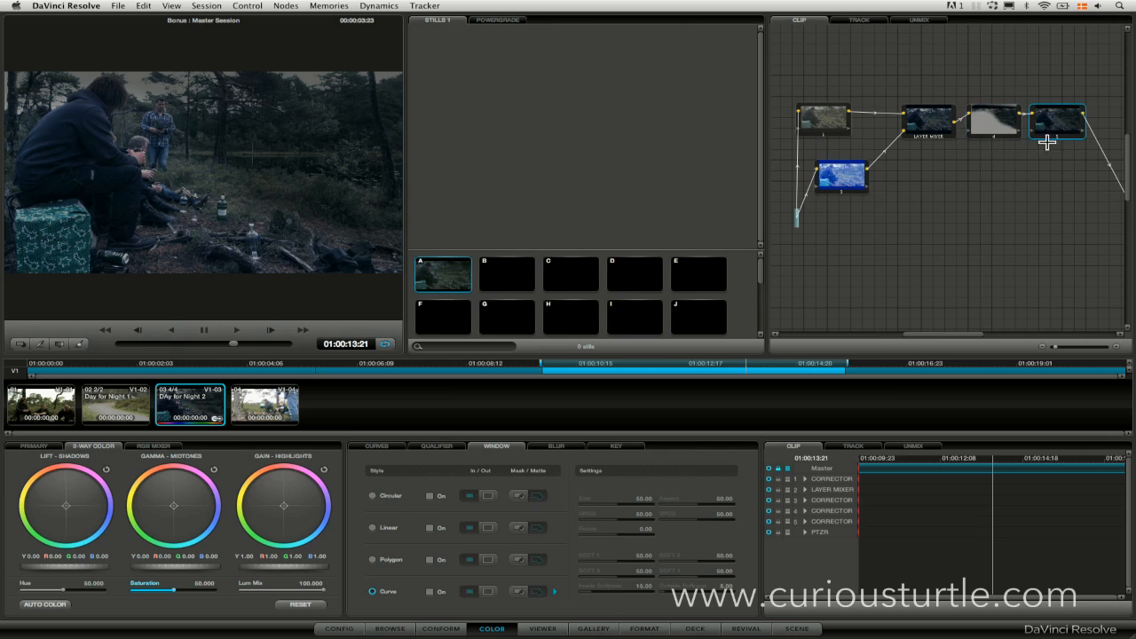
pyautogui.click(431, 496)
pyautogui.moveTo(232, 195); pyautogui.dragTo(388, 295)
pyautogui.moveTo(298, 217); pyautogui.dragTo(210, 158)
pyautogui.moveTo(308, 257); pyautogui.dragTo(315, 249)
pyautogui.moveTo(220, 265); pyautogui.dragTo(183, 265)
pyautogui.moveTo(327, 257); pyautogui.dragTo(285, 285)
# Darken the circular window's area by lowering the midtones and shadows of the luminance curve only.
pyautogui.click(39, 343)
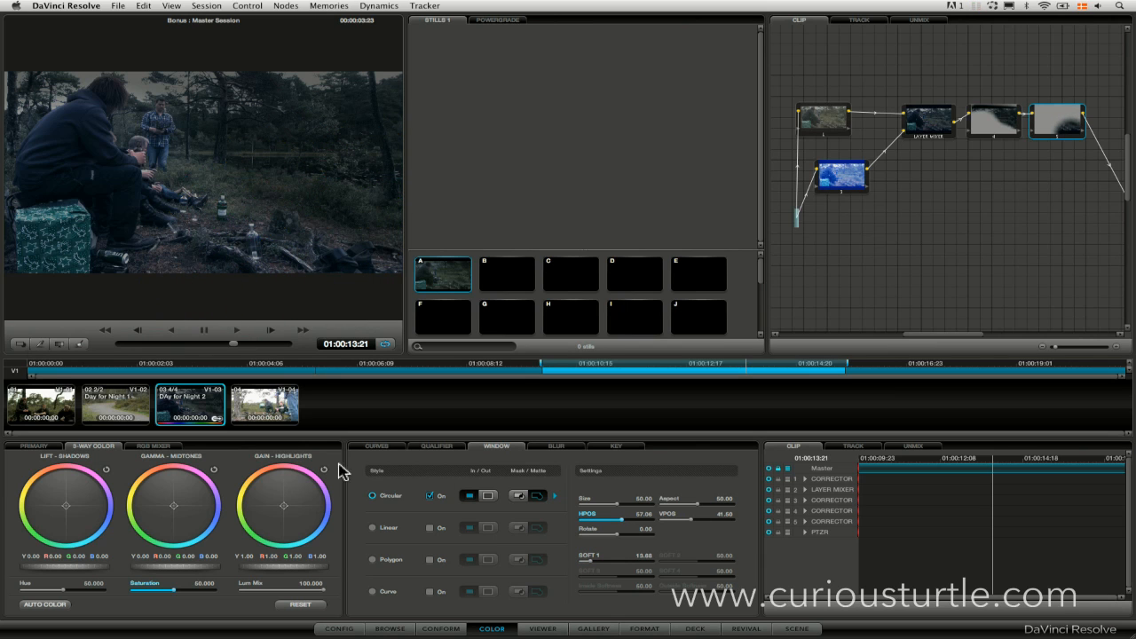
pyautogui.click(376, 446)
pyautogui.moveTo(399, 533); pyautogui.dragTo(401, 537)
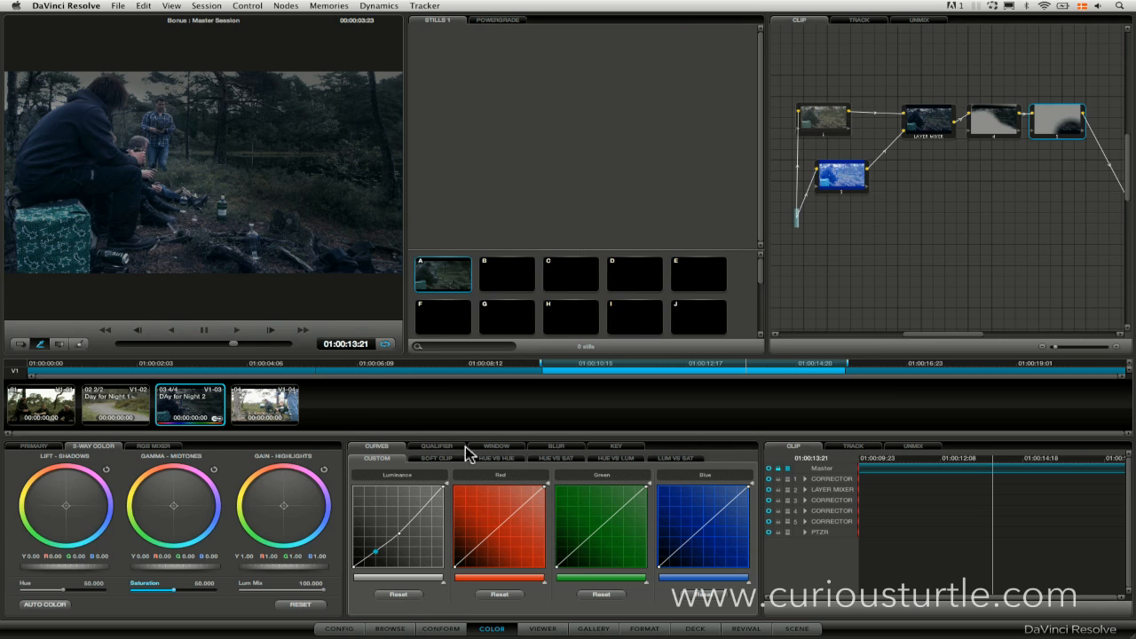
# Add a linear window to node 5, stretched across the lower foreground, rotated about 12 degrees, with a softened upper edge.
pyautogui.click(437, 449)
pyautogui.click(501, 449)
pyautogui.click(371, 528)
pyautogui.click(429, 528)
pyautogui.moveTo(214, 196); pyautogui.dragTo(99, 305)
pyautogui.moveTo(168, 282); pyautogui.dragTo(362, 264)
pyautogui.moveTo(187, 236); pyautogui.dragTo(188, 218)
pyautogui.moveTo(125, 279); pyautogui.dragTo(115, 288)
pyautogui.moveTo(176, 223); pyautogui.dragTo(177, 203)
pyautogui.moveTo(176, 266); pyautogui.dragTo(181, 267)
pyautogui.moveTo(86, 302); pyautogui.dragTo(29, 316)
pyautogui.moveTo(137, 220); pyautogui.dragTo(141, 212)
pyautogui.moveTo(303, 299); pyautogui.dragTo(350, 264)
pyautogui.click(21, 343)
# Disable and re-enable node 5 and the layer mixer to compare the image with and without them.
pyautogui.click(1056, 138)
pyautogui.click(1060, 137)
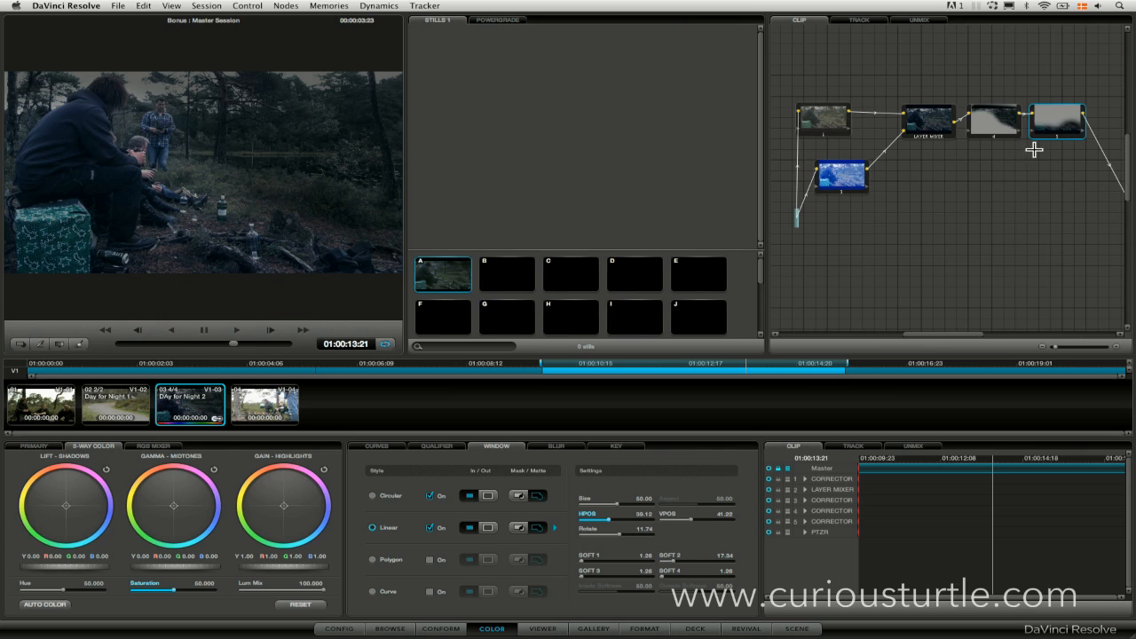
pyautogui.click(1056, 136)
pyautogui.click(1059, 136)
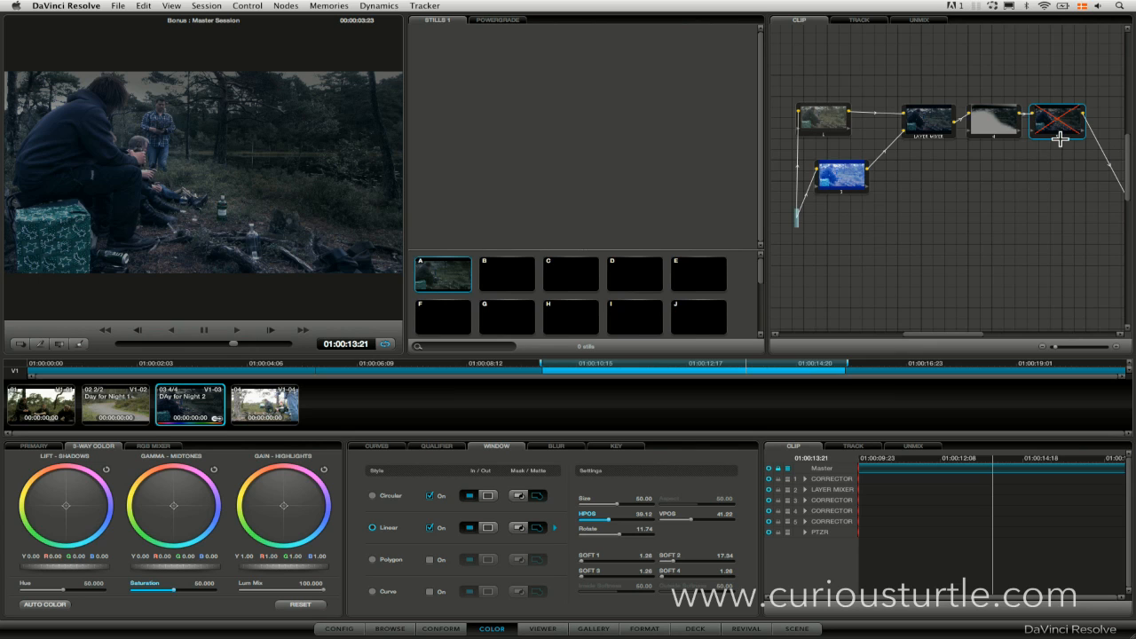
pyautogui.click(1051, 140)
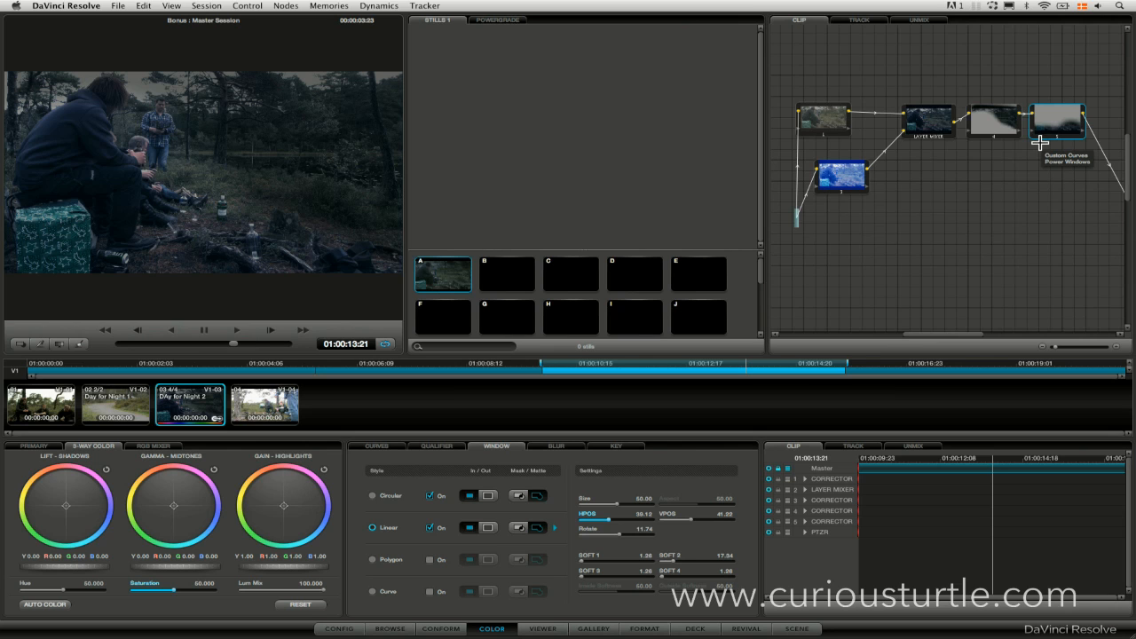
pyautogui.click(928, 138)
pyautogui.click(932, 135)
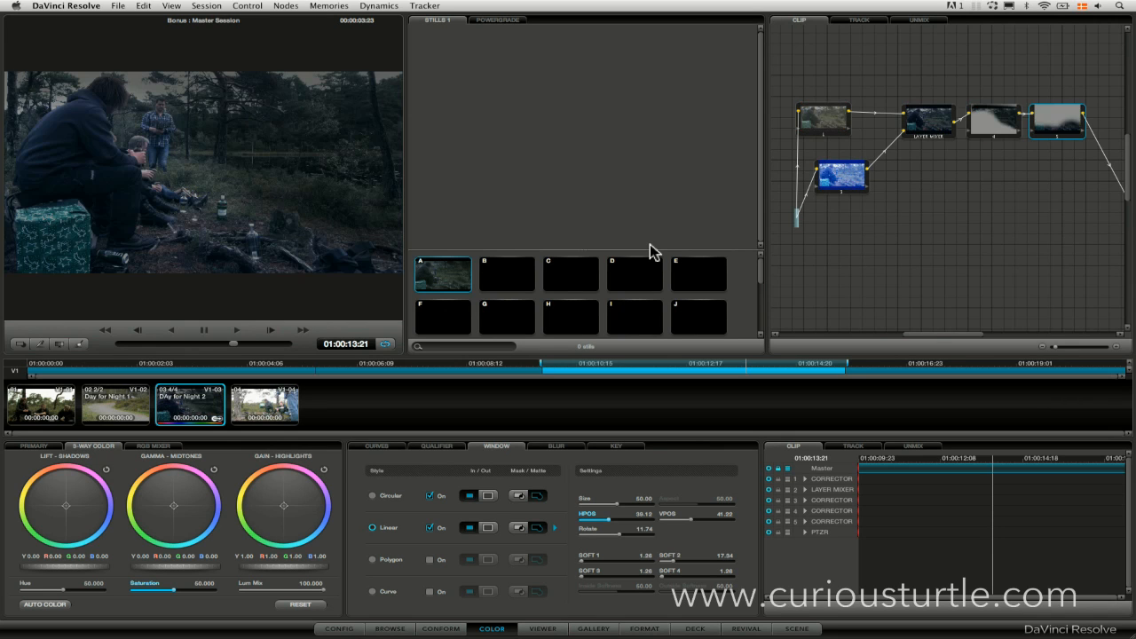
# Reshape node 4's curve window more closely around the seated man's head, adding control points on both sides of it.
pyautogui.click(983, 122)
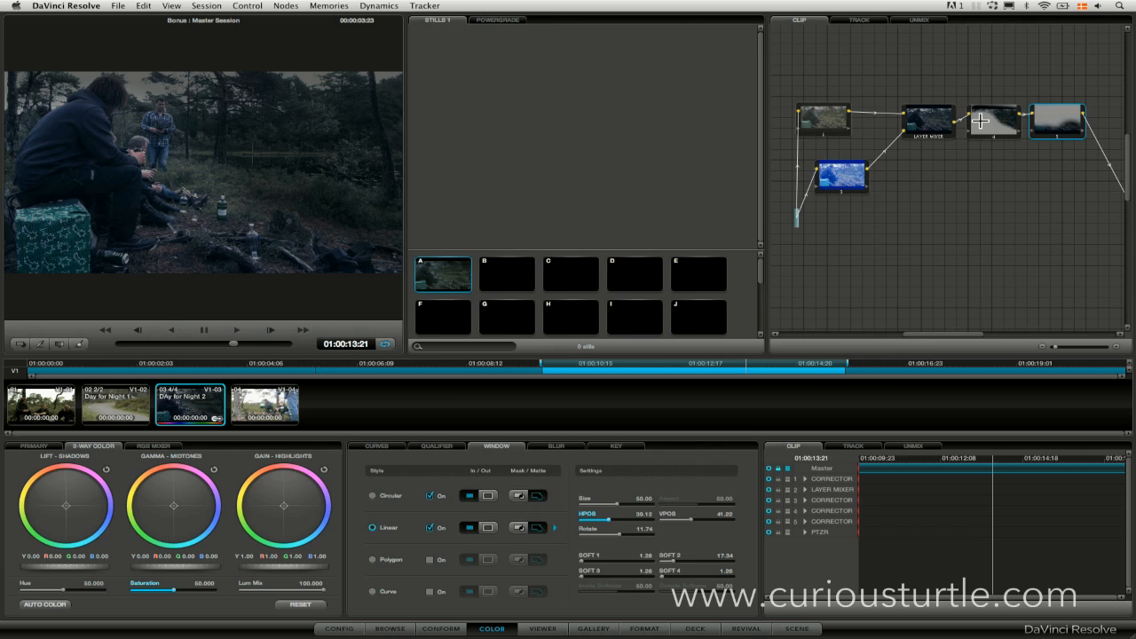
pyautogui.moveTo(99, 92); pyautogui.dragTo(55, 102)
pyautogui.click(135, 81)
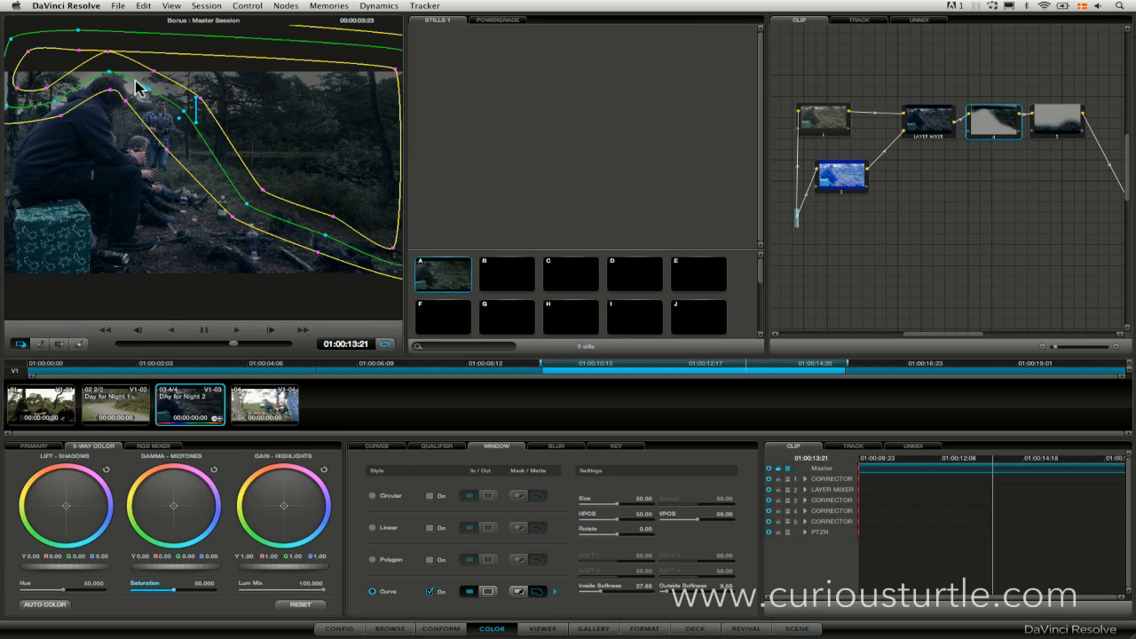
pyautogui.moveTo(147, 95); pyautogui.dragTo(64, 109)
pyautogui.click(64, 123)
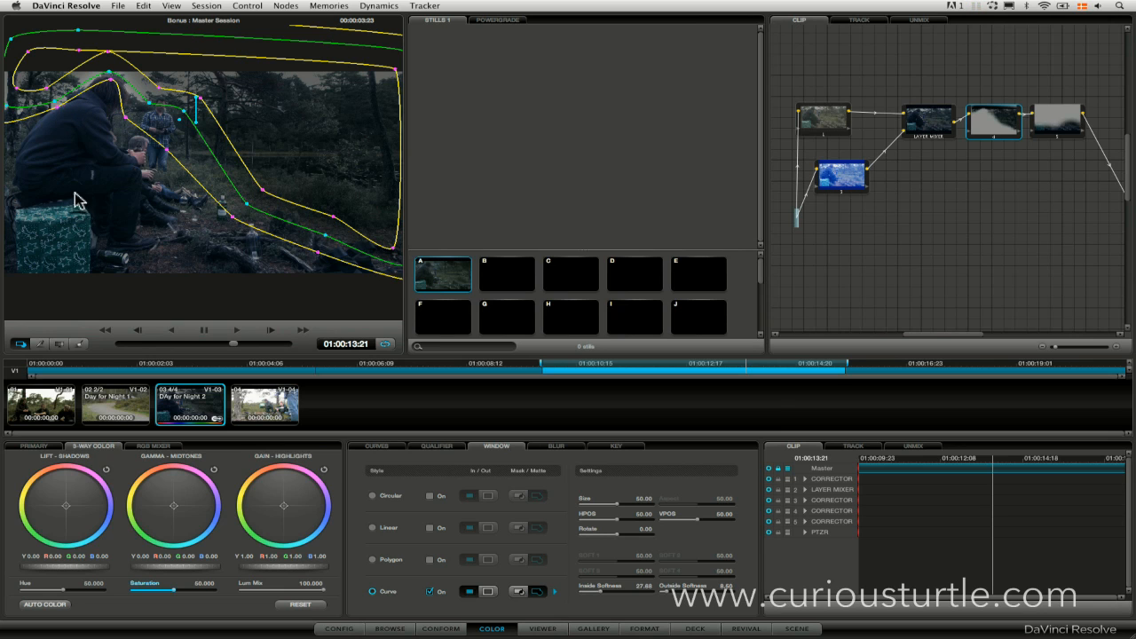
pyautogui.click(19, 345)
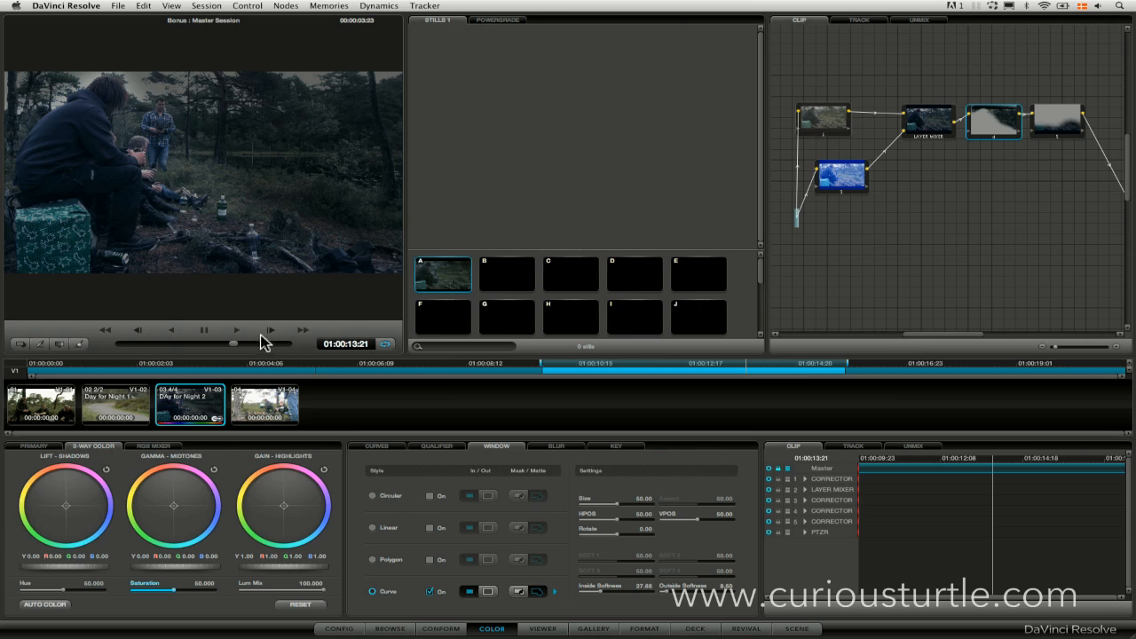
# Fine-tune the curve window's points at the seated man's back and head, and hide the window outline.
pyautogui.click(18, 344)
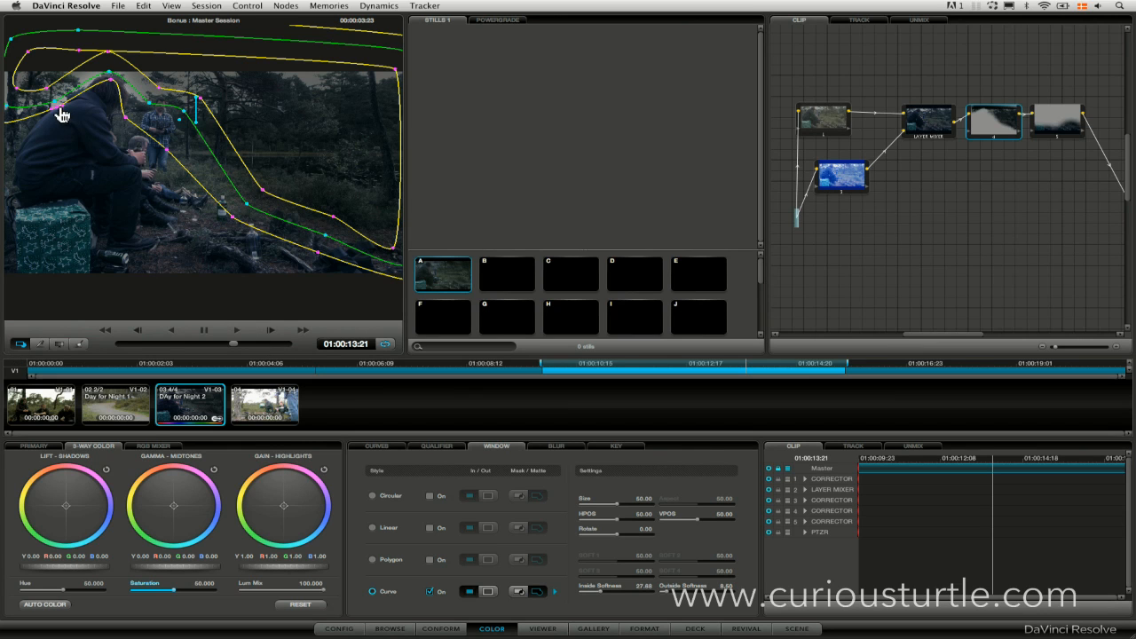
pyautogui.moveTo(55, 101); pyautogui.dragTo(58, 107)
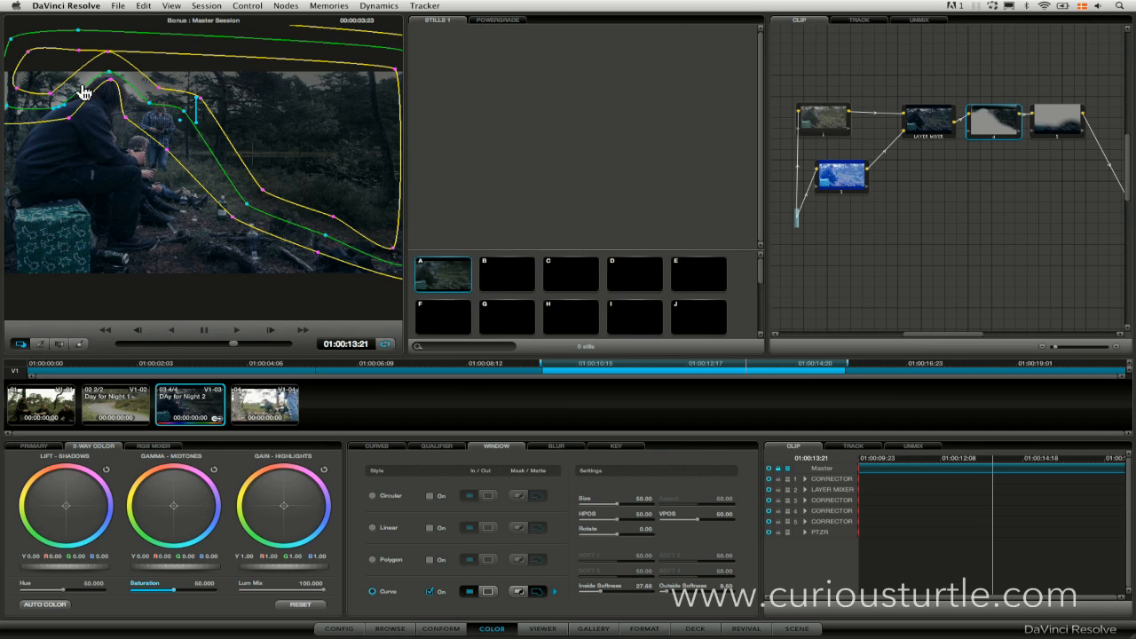
pyautogui.moveTo(109, 71); pyautogui.dragTo(140, 102)
pyautogui.click(19, 344)
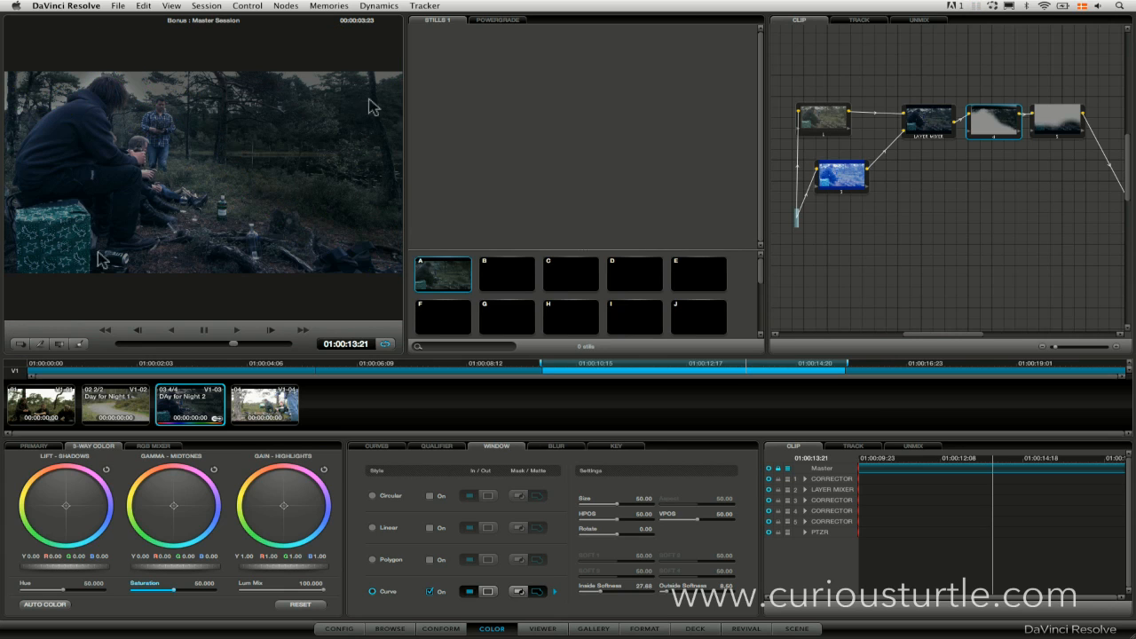
# Fine-tune node 4's curve window point at the seated man's head near the clip's end and check the other frames without the outline.
pyautogui.moveTo(221, 340); pyautogui.dragTo(292, 332)
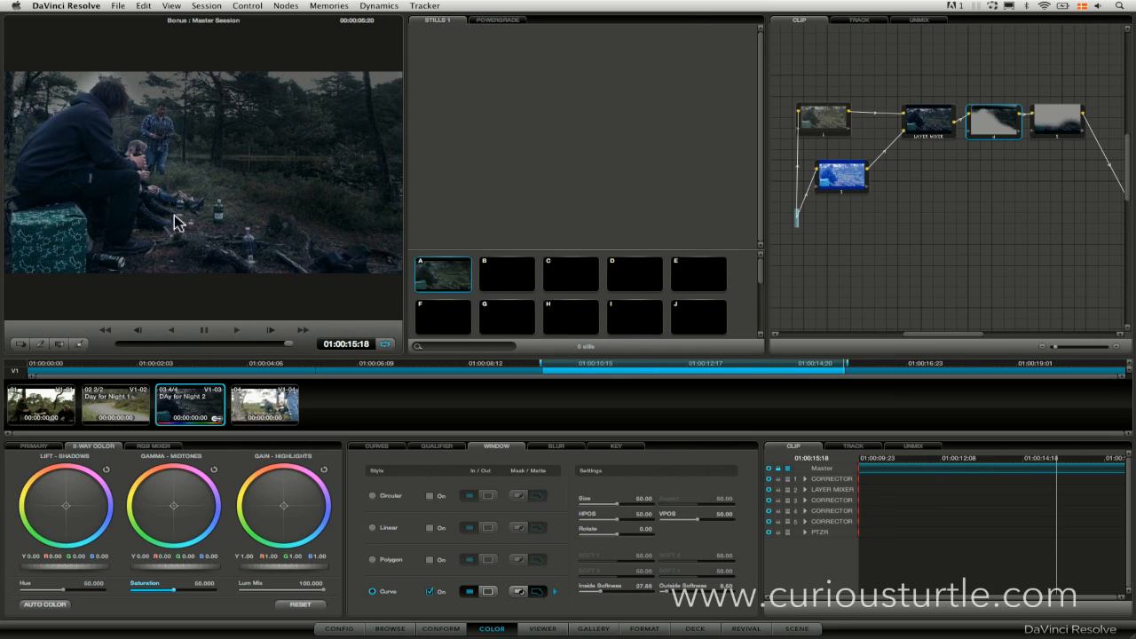
pyautogui.click(27, 344)
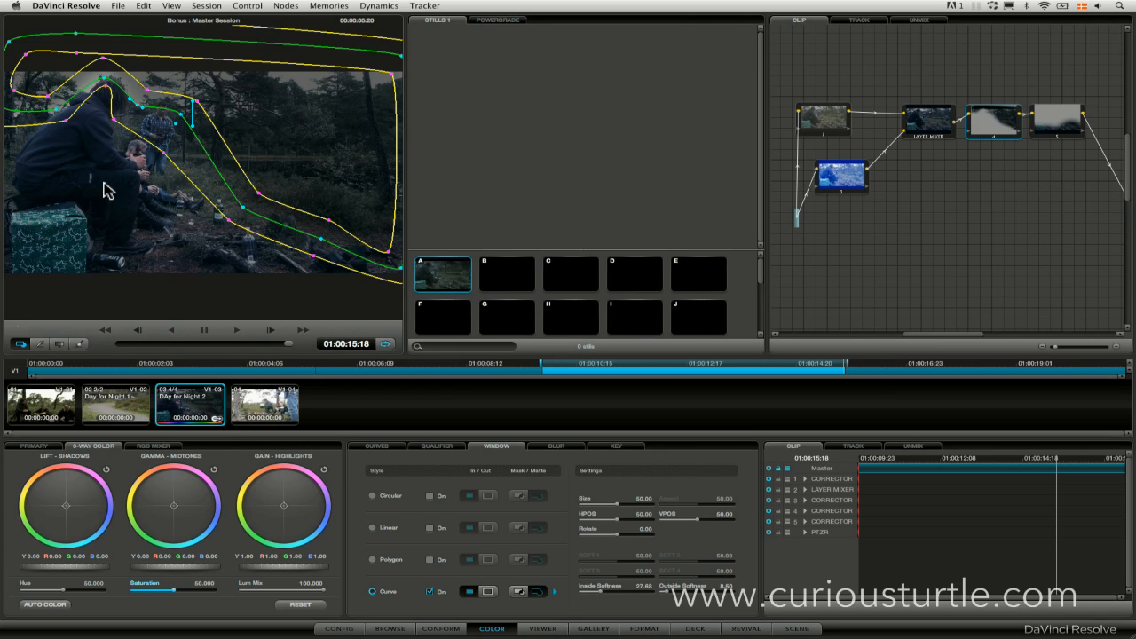
pyautogui.moveTo(105, 86); pyautogui.dragTo(107, 90)
pyautogui.click(23, 343)
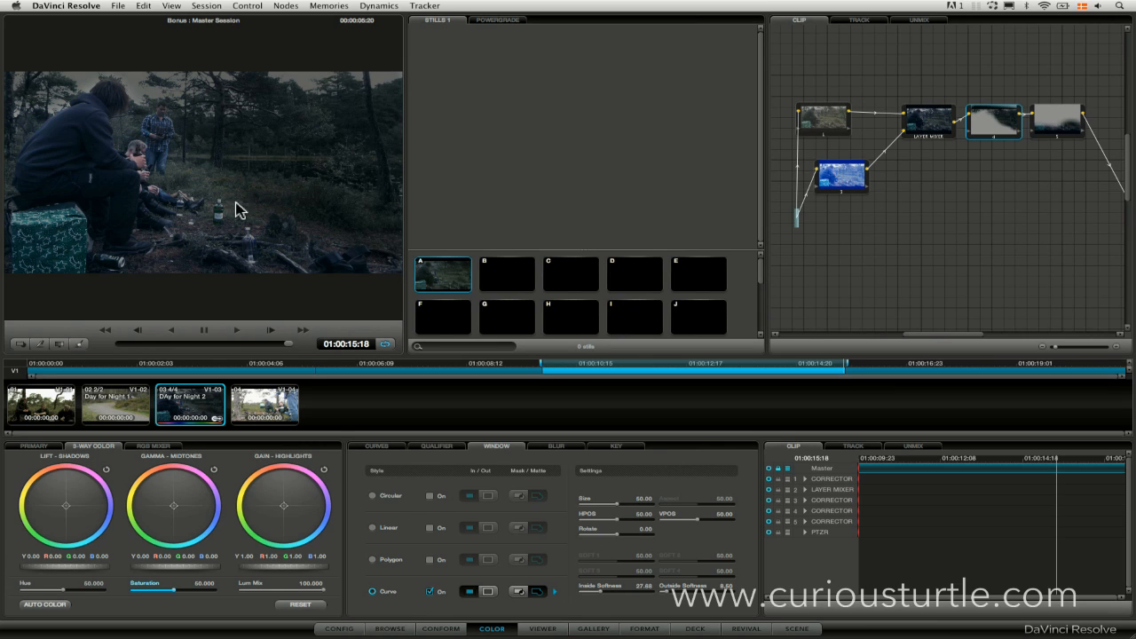
pyautogui.moveTo(275, 342)
pyautogui.mouseDown()
pyautogui.moveTo(150, 347)
pyautogui.moveTo(284, 341)
pyautogui.moveTo(254, 340)
pyautogui.moveTo(274, 344)
pyautogui.mouseUp()
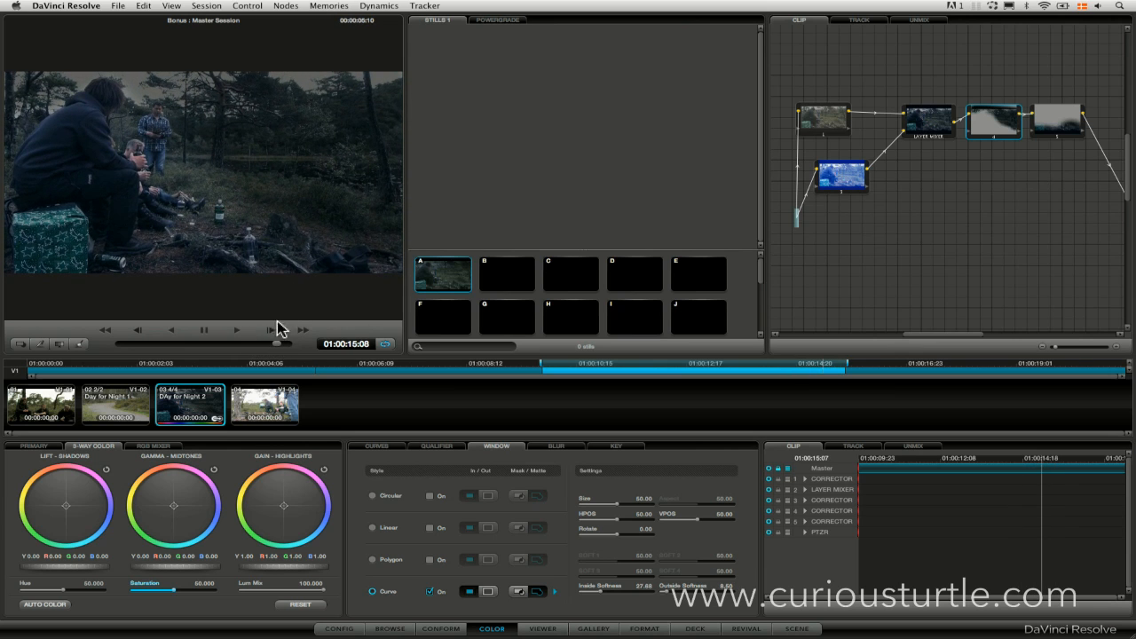
pyautogui.moveTo(278, 347); pyautogui.dragTo(263, 349)
# Load the clip's Day For Night 1 version and review it with the window outline hidden.
pyautogui.rightClick(202, 411)
pyautogui.moveTo(250, 433)
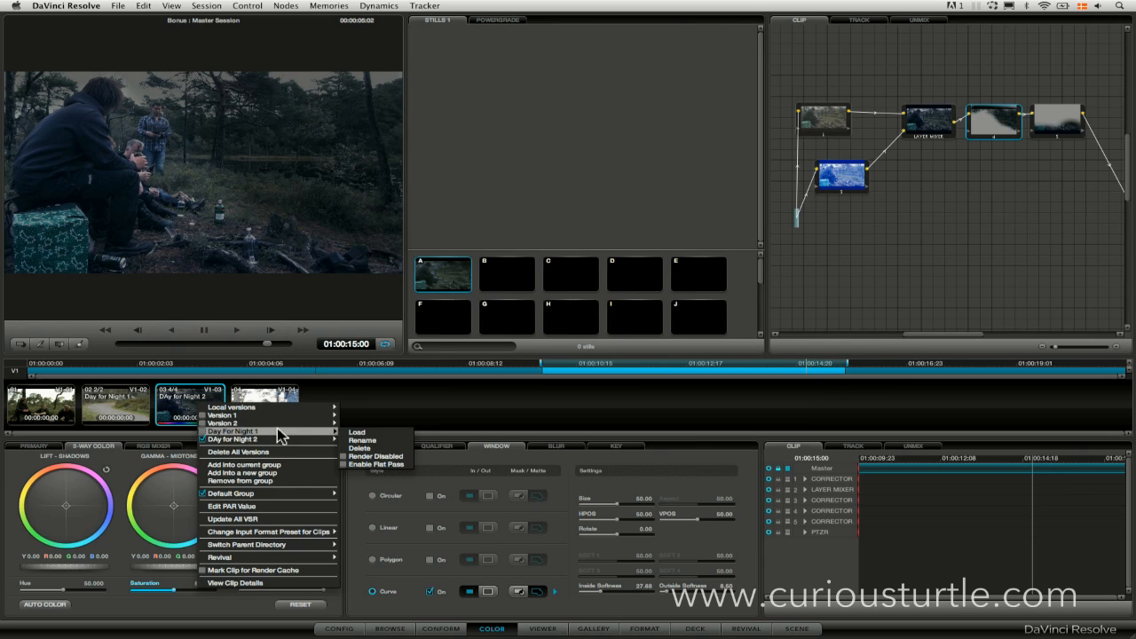
pyautogui.click(373, 432)
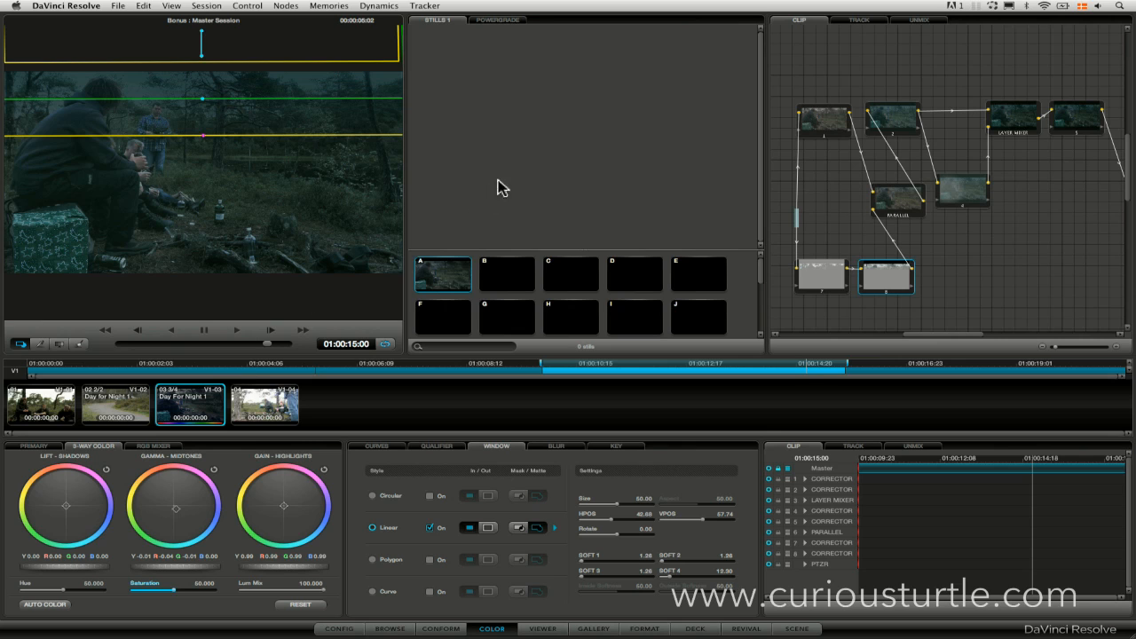
pyautogui.click(22, 345)
pyautogui.click(22, 344)
pyautogui.click(24, 345)
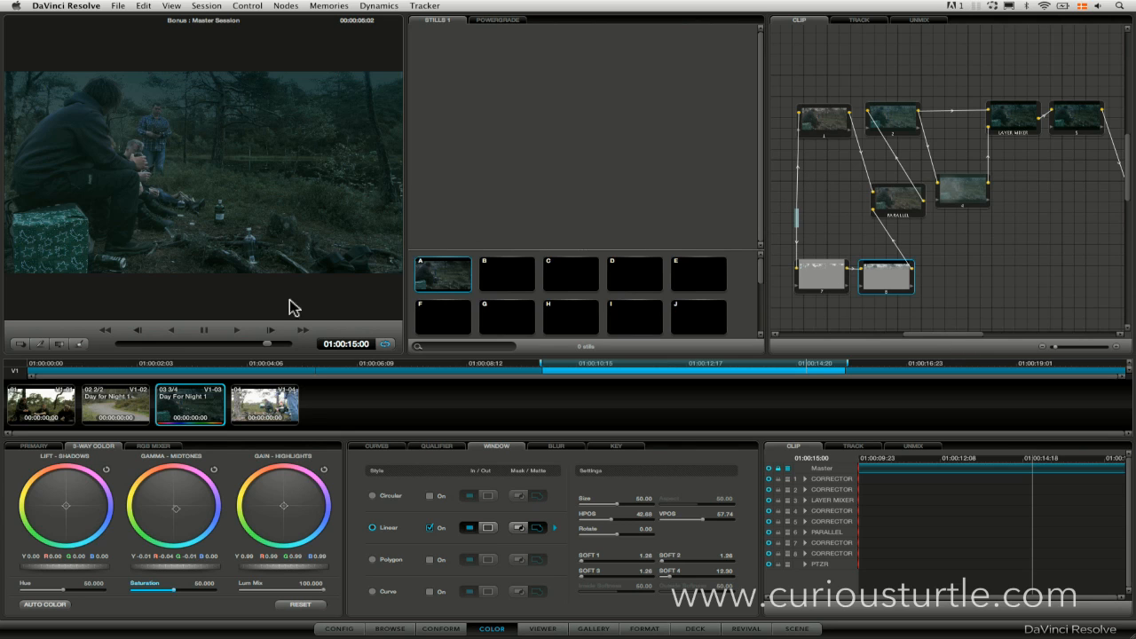
pyautogui.moveTo(264, 342)
pyautogui.mouseDown()
pyautogui.moveTo(274, 342)
pyautogui.moveTo(210, 340)
pyautogui.moveTo(262, 342)
pyautogui.mouseUp()
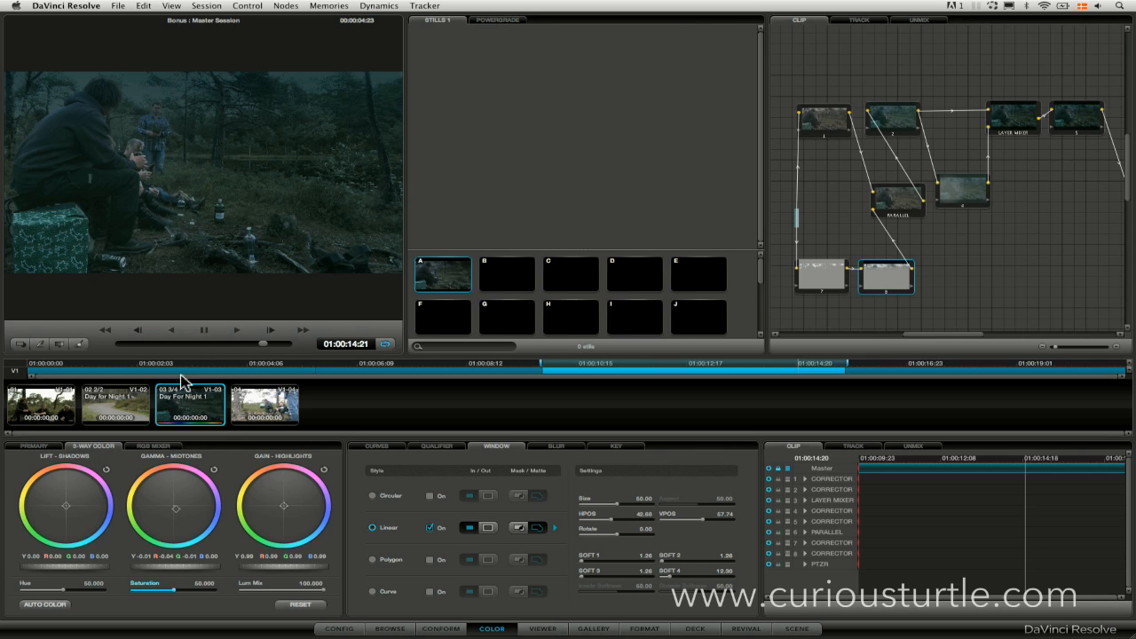
# Load the clip's DAy for Night 2 version again and hide its window outline.
pyautogui.rightClick(205, 410)
pyautogui.moveTo(261, 437)
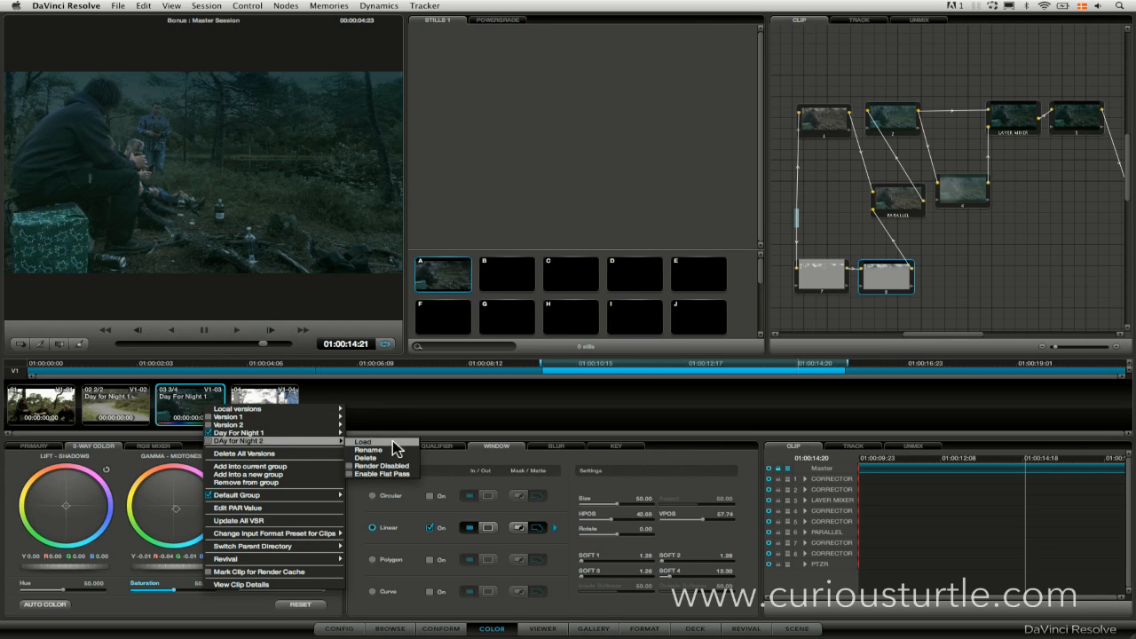
pyautogui.click(392, 441)
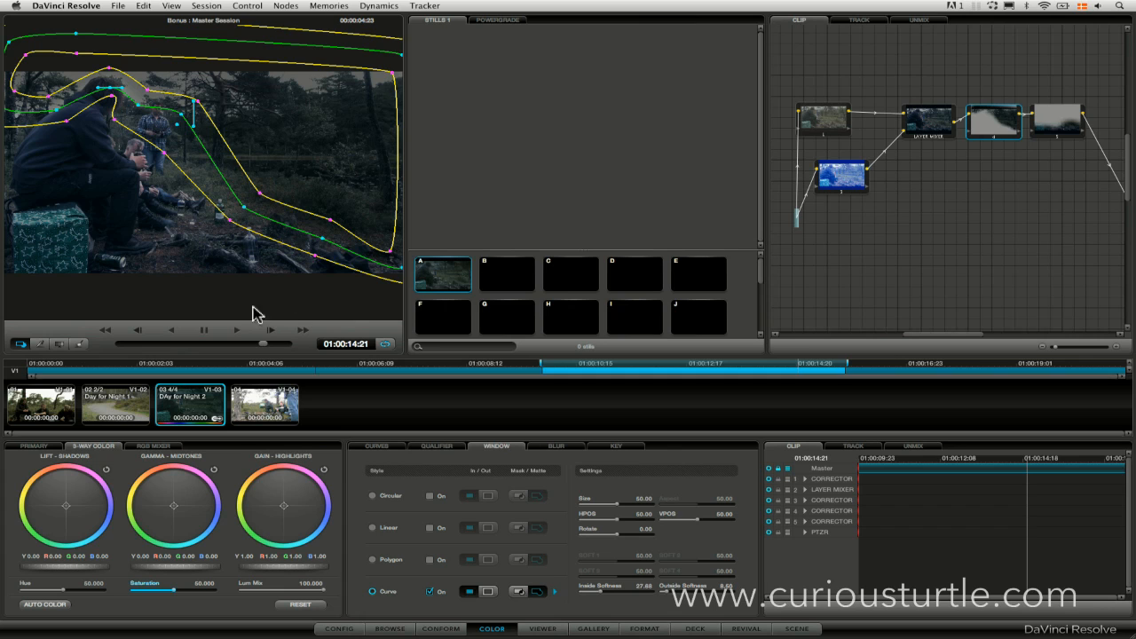
pyautogui.click(21, 345)
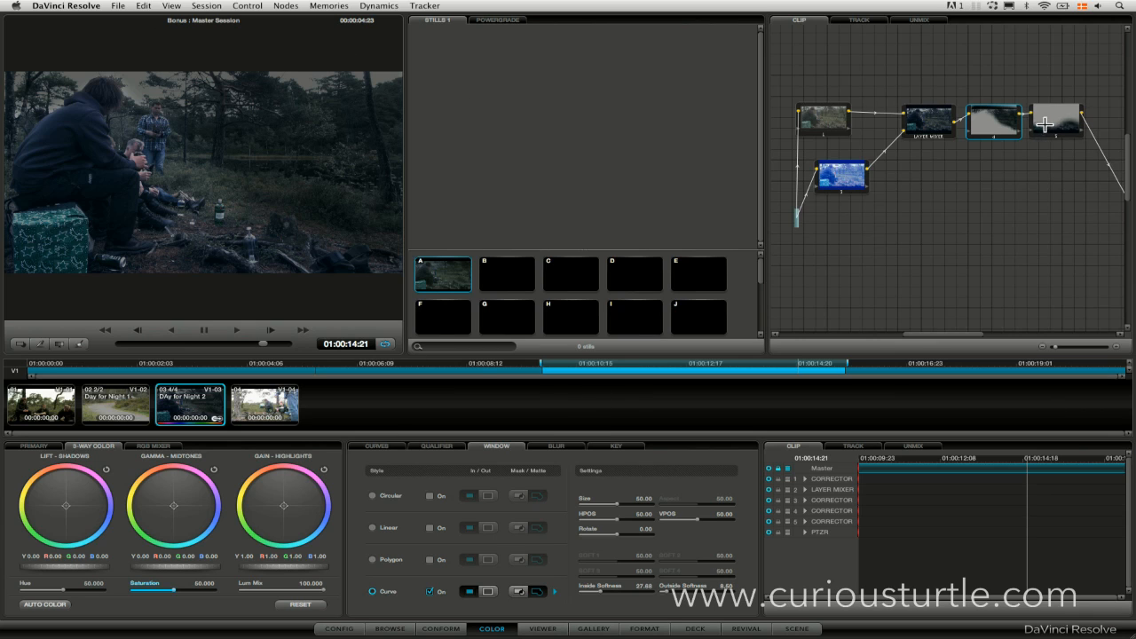
# Add a serial node after node 4 with a circular window over the image's upper-right corner, softened to about 11.5.
pyautogui.hotkey('alt', 's')
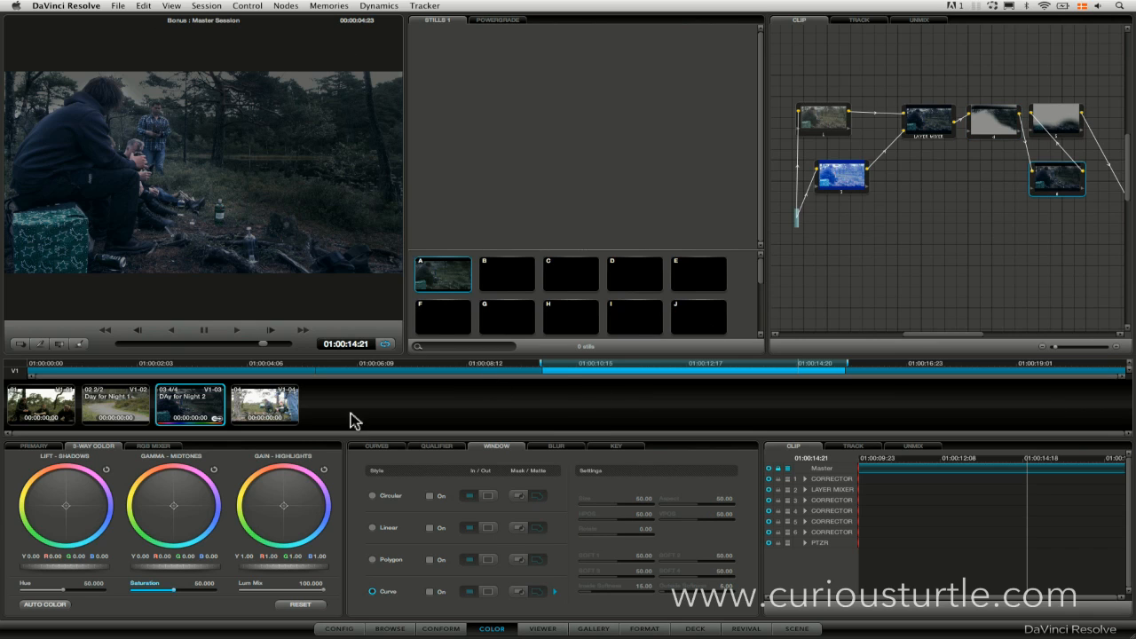
pyautogui.click(437, 446)
pyautogui.click(479, 449)
pyautogui.click(431, 496)
pyautogui.moveTo(211, 188); pyautogui.dragTo(392, 94)
pyautogui.moveTo(324, 78); pyautogui.dragTo(281, 79)
pyautogui.moveTo(383, 138); pyautogui.dragTo(332, 134)
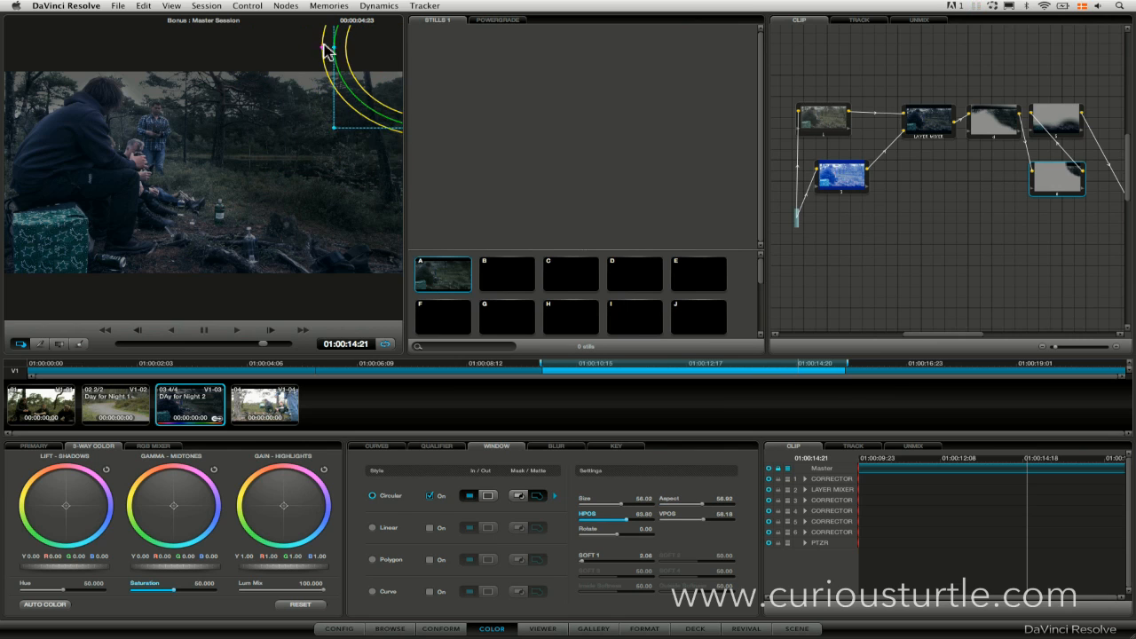
pyautogui.moveTo(323, 51); pyautogui.dragTo(329, 106)
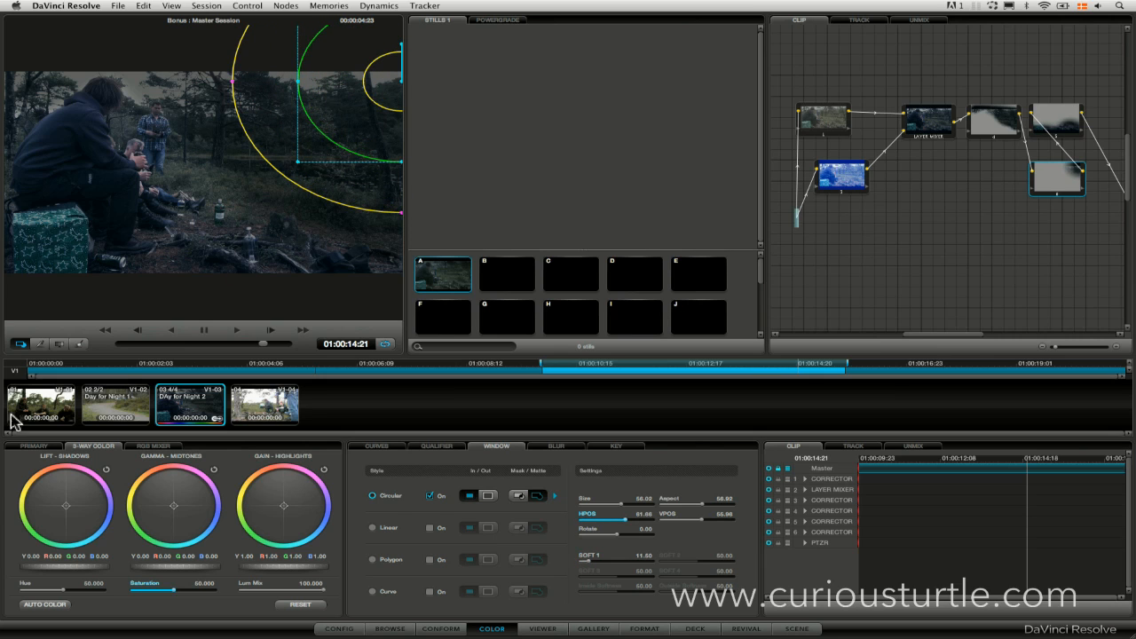
# Darken the circular window area by lowering its lift and setting gamma to about -0.01, with the window outline hidden.
pyautogui.moveTo(75, 569); pyautogui.dragTo(34, 568)
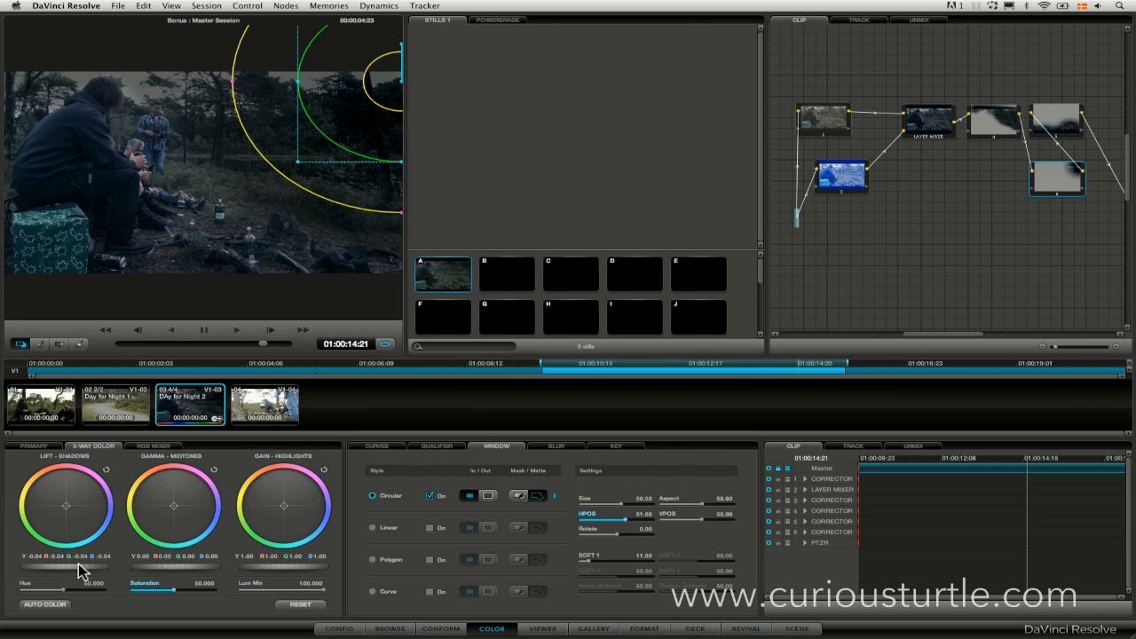
pyautogui.moveTo(197, 569); pyautogui.dragTo(169, 568)
pyautogui.click(22, 345)
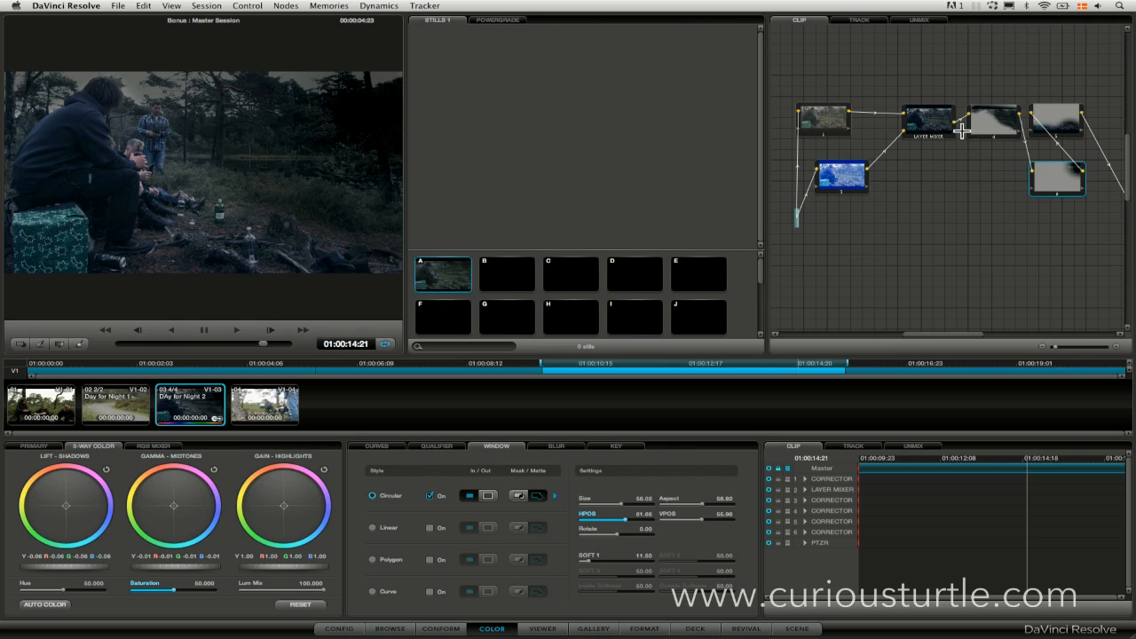
pyautogui.moveTo(53, 519)
pyautogui.mouseDown()
pyautogui.moveTo(94, 504)
pyautogui.moveTo(70, 506)
pyautogui.mouseUp()
# Switch the picnic clip back to its Day For Night 1 version, hide the window outline, and scrub through the shot.
pyautogui.moveTo(261, 345); pyautogui.dragTo(240, 348)
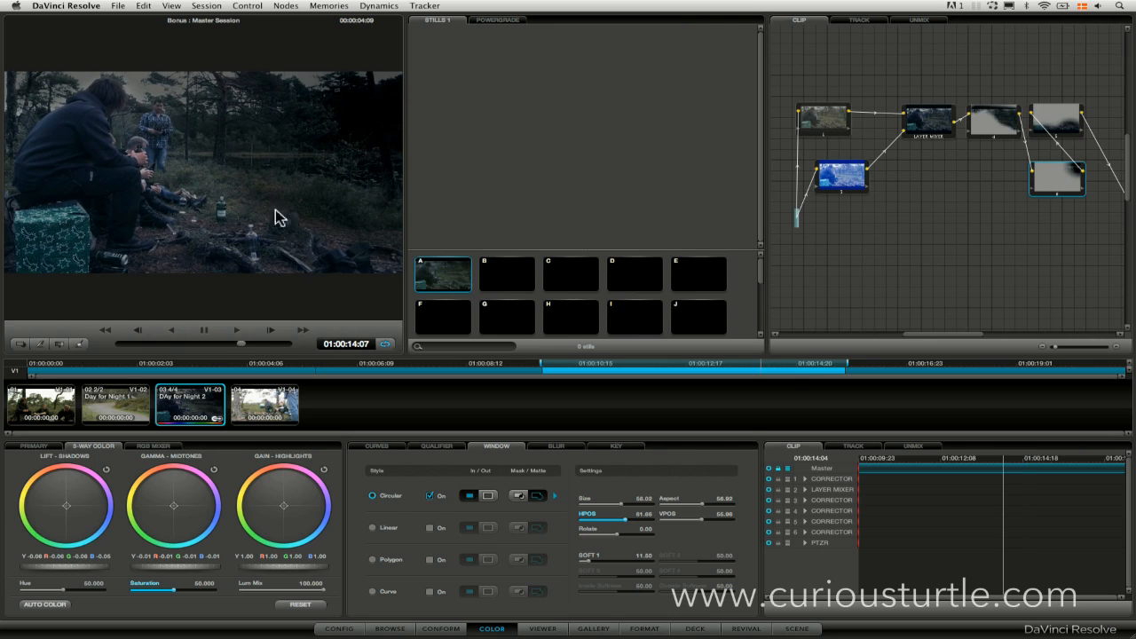
pyautogui.rightClick(192, 405)
pyautogui.moveTo(235, 430)
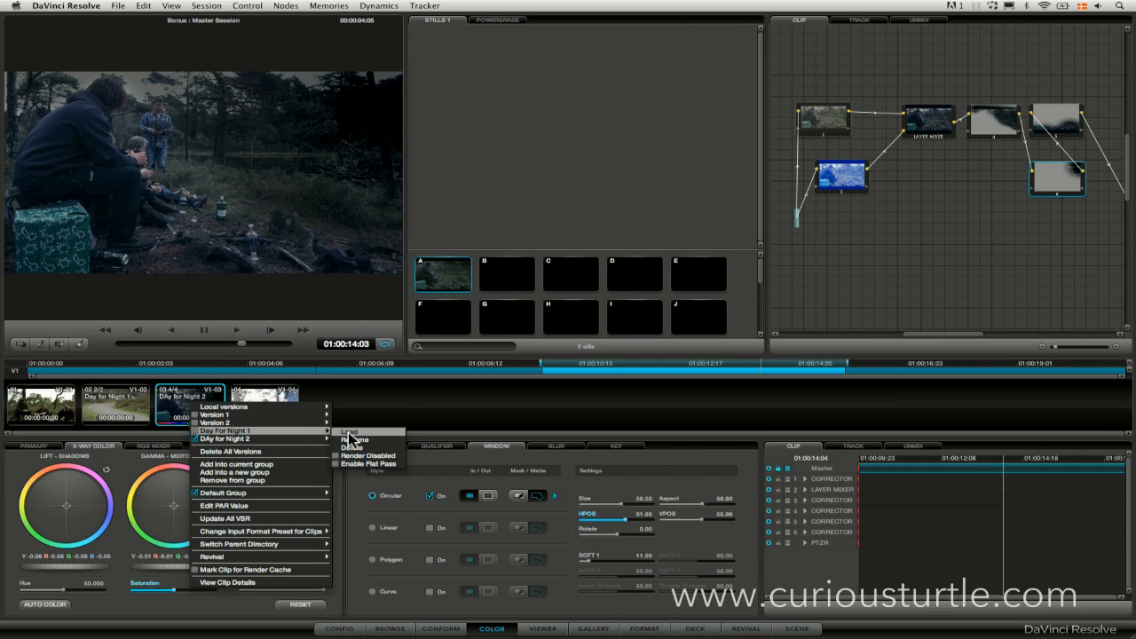
pyautogui.click(348, 433)
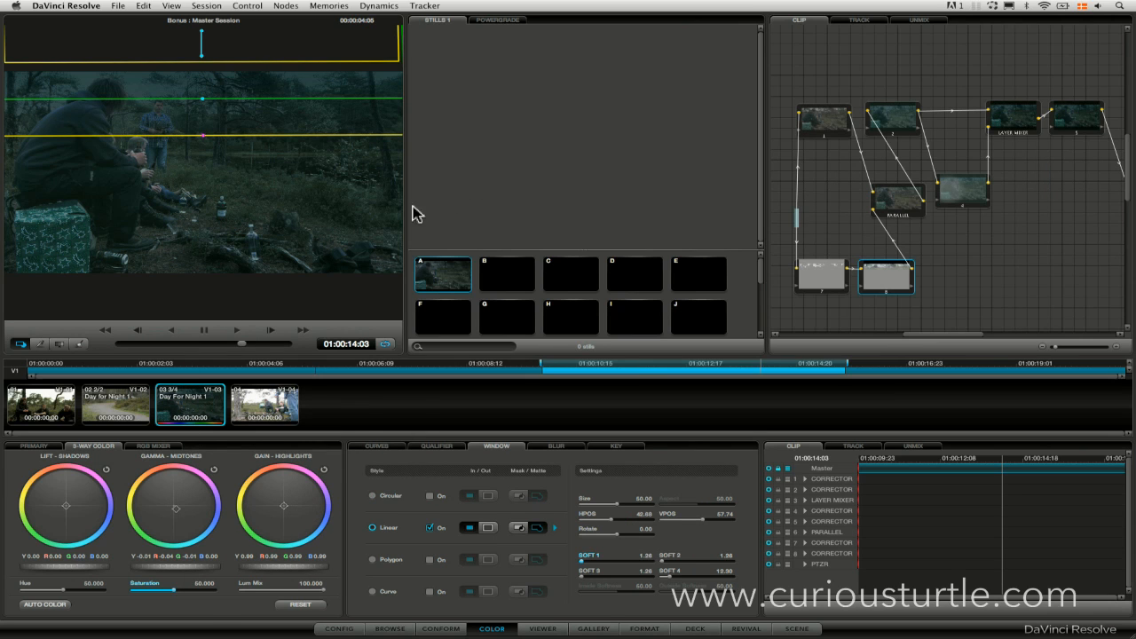
pyautogui.click(18, 344)
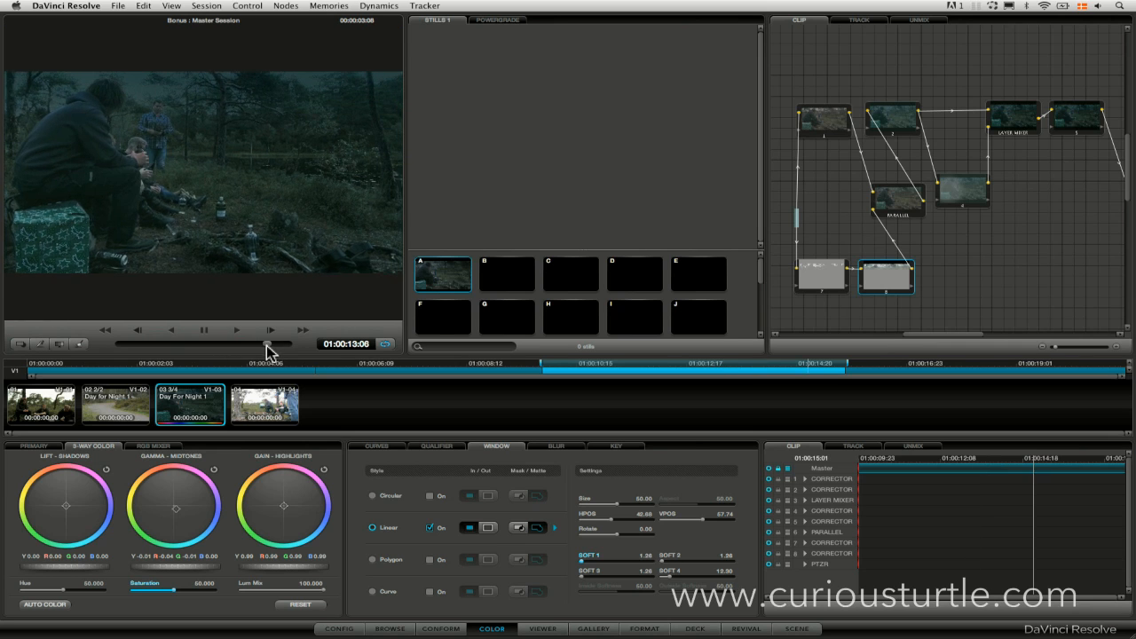
# Apply the grade stored in memory A to the second clip with the car on the gravel road, and hide the window outline.
pyautogui.click(122, 413)
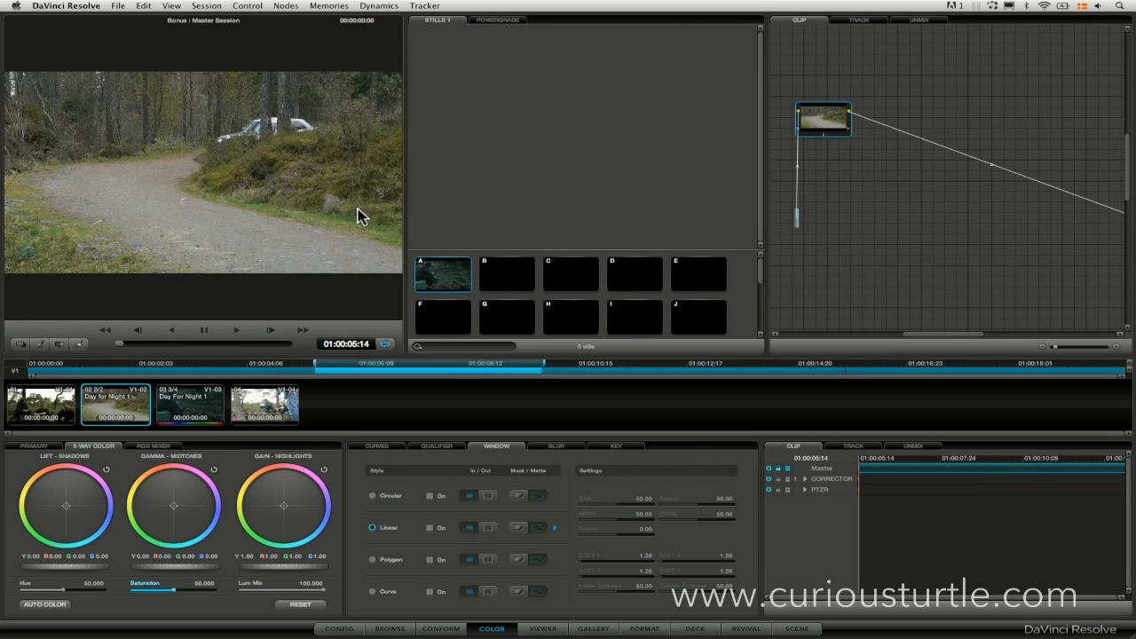
pyautogui.doubleClick(439, 276)
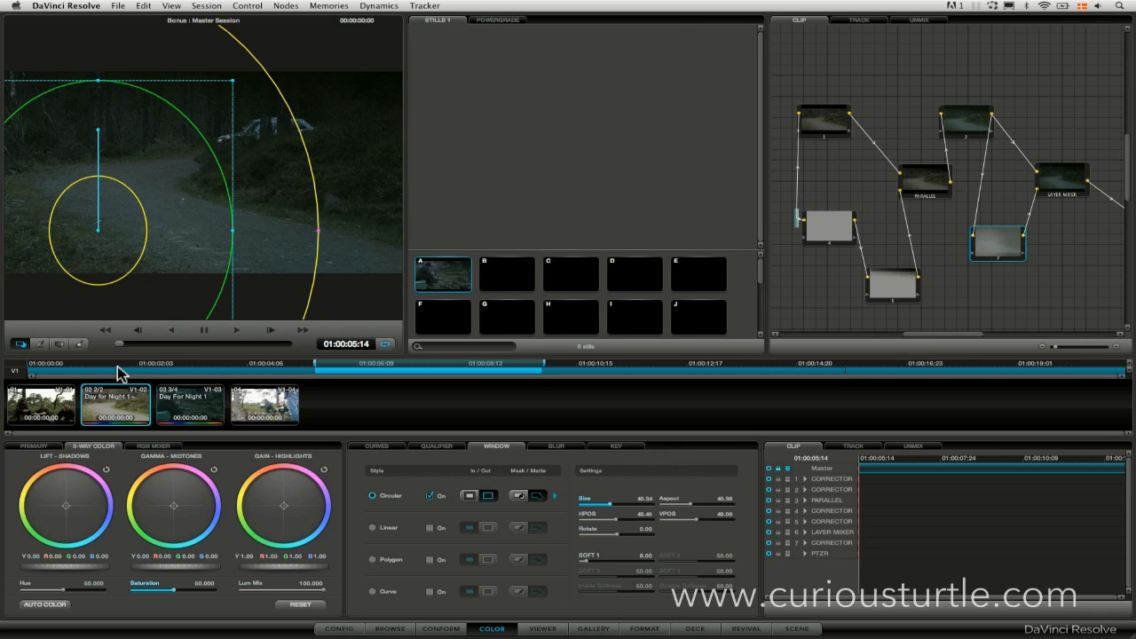
pyautogui.click(21, 345)
# Play and scrub the car clip, bypassing and restoring its grade to compare the night look with the original daylight.
pyautogui.press('space')
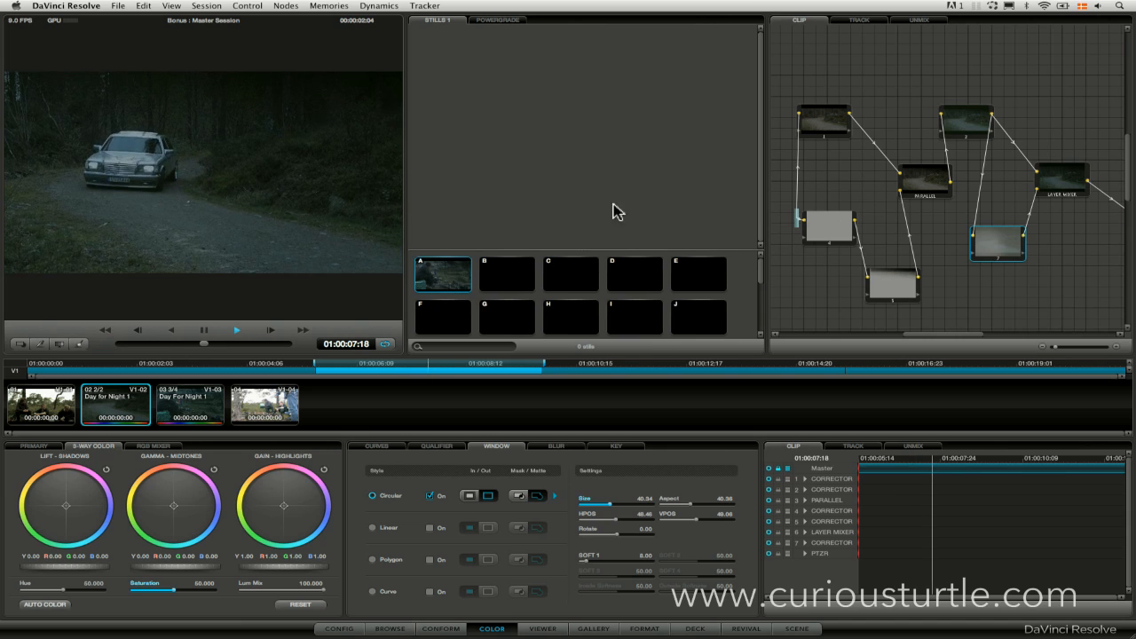
pyautogui.hotkey('shift', 'd')
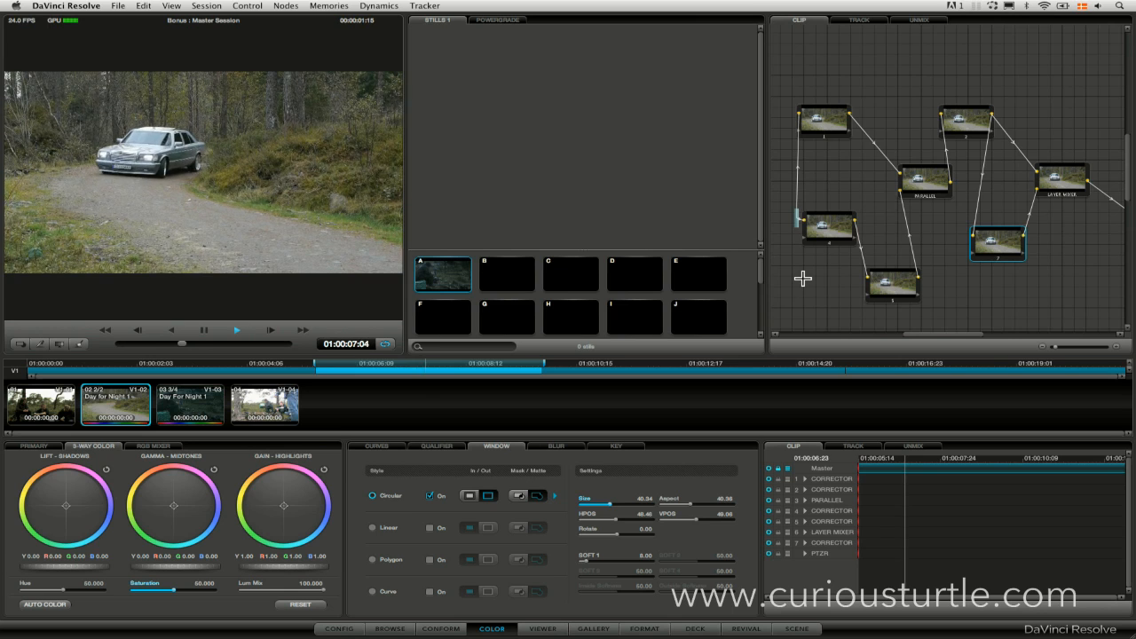
pyautogui.hotkey('shift', 'd')
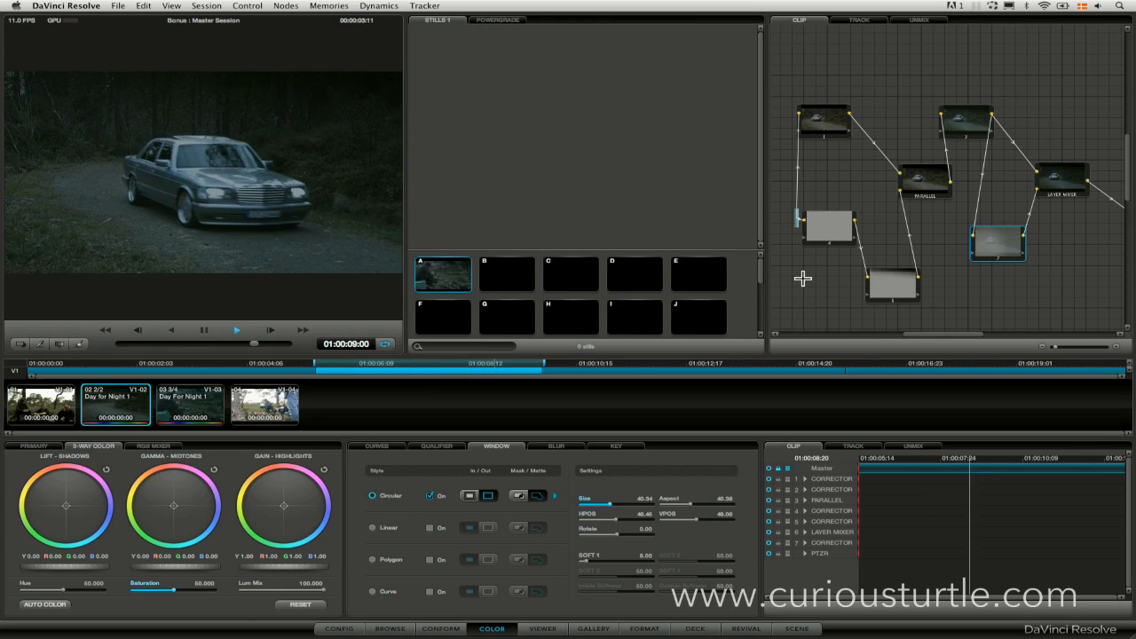
pyautogui.press('space')
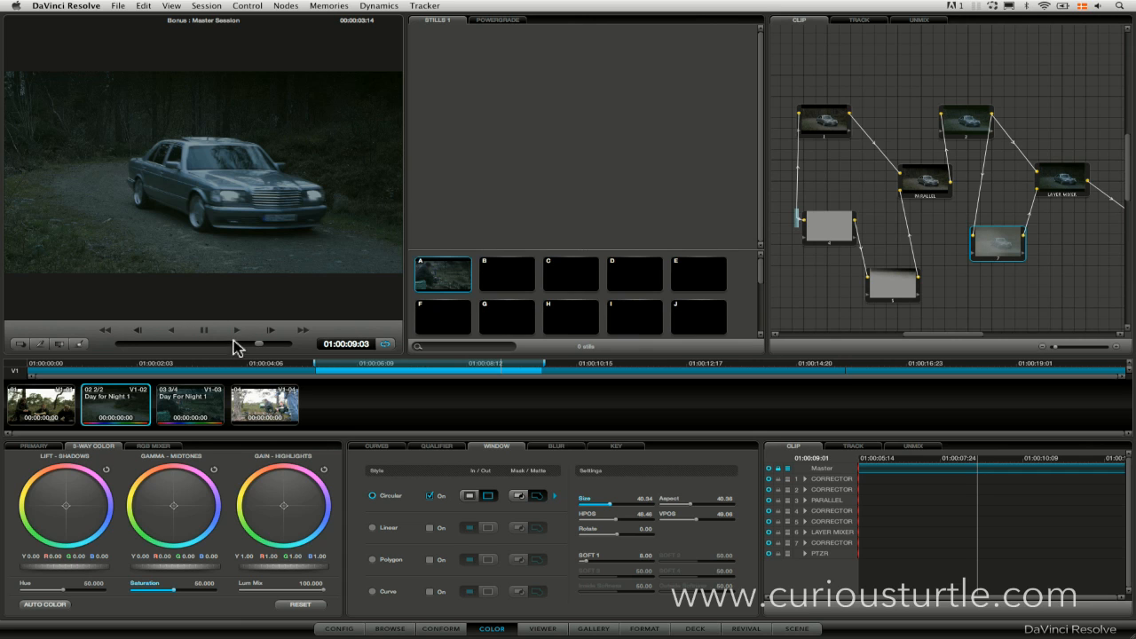
pyautogui.moveTo(218, 341)
pyautogui.mouseDown()
pyautogui.moveTo(208, 342)
pyautogui.moveTo(228, 343)
pyautogui.mouseUp()
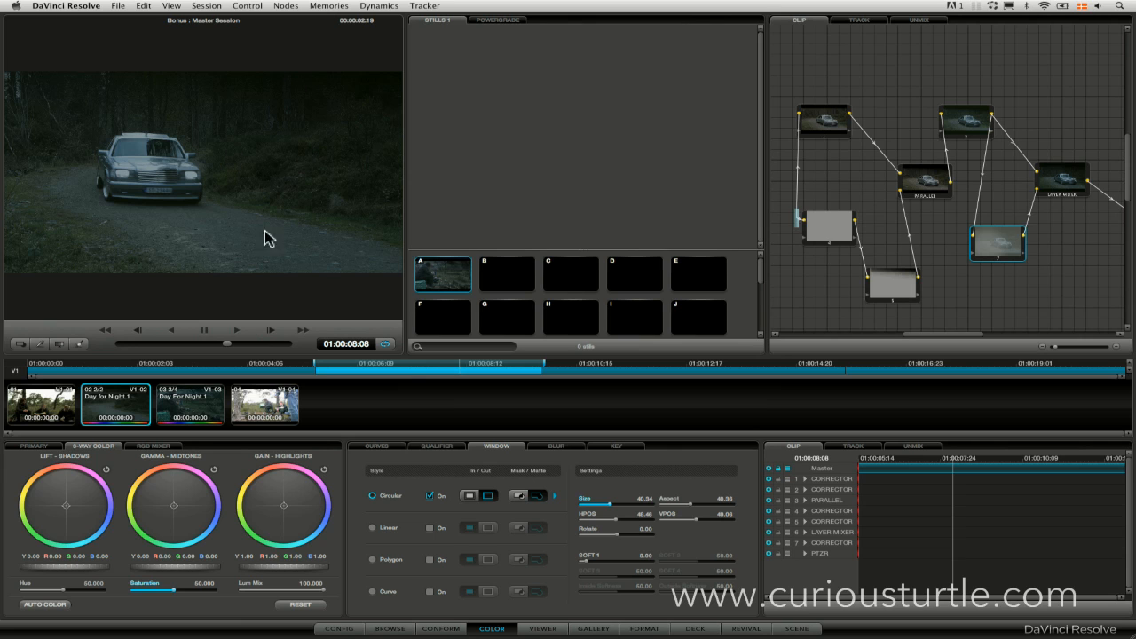
pyautogui.moveTo(252, 345); pyautogui.dragTo(218, 346)
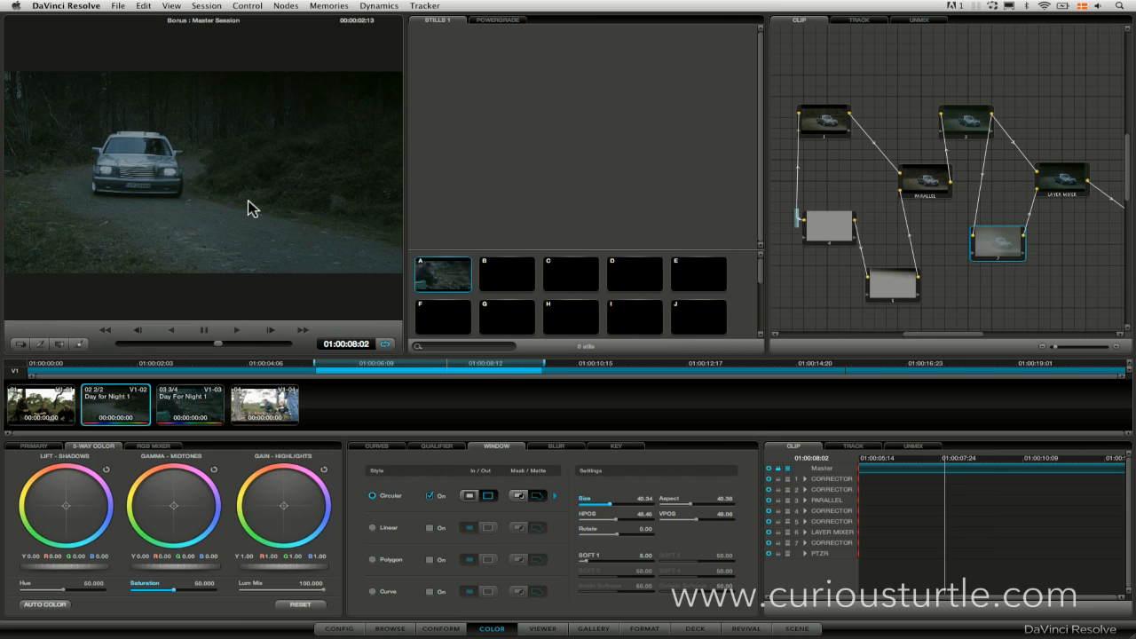